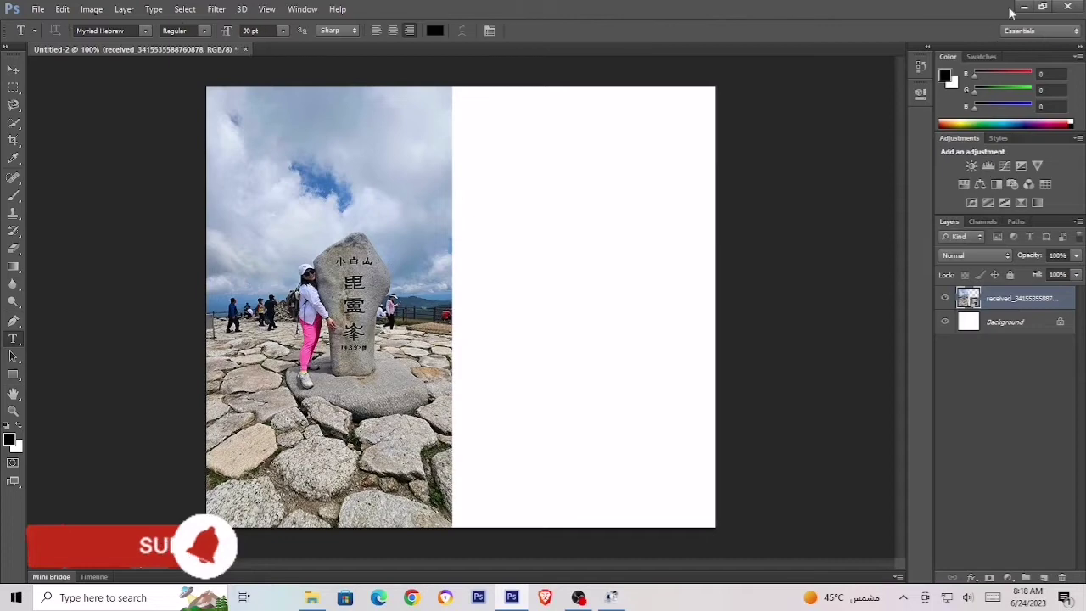
pyautogui.click(1024, 6)
pyautogui.moveTo(334, 443); pyautogui.dragTo(589, 463)
pyautogui.moveTo(466, 339); pyautogui.dragTo(703, 305)
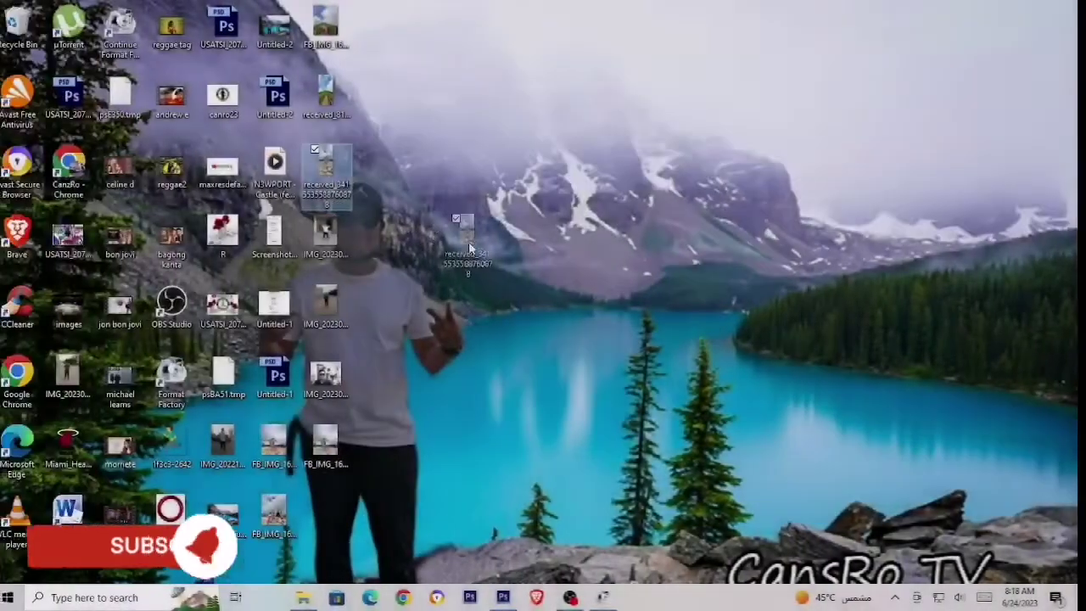
pyautogui.moveTo(469, 246); pyautogui.dragTo(512, 376)
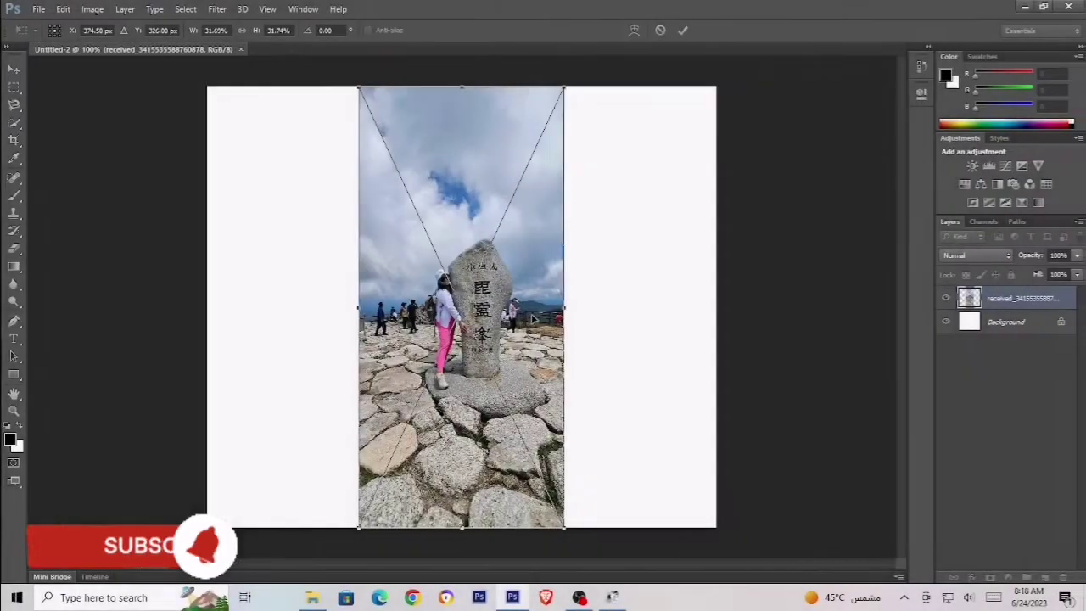
# - Align the placed monument photo with the canvas's left edge, scale it to about 37.87% wide and 33.01% high, and commit it
pyautogui.moveTo(512, 325); pyautogui.dragTo(440, 313)
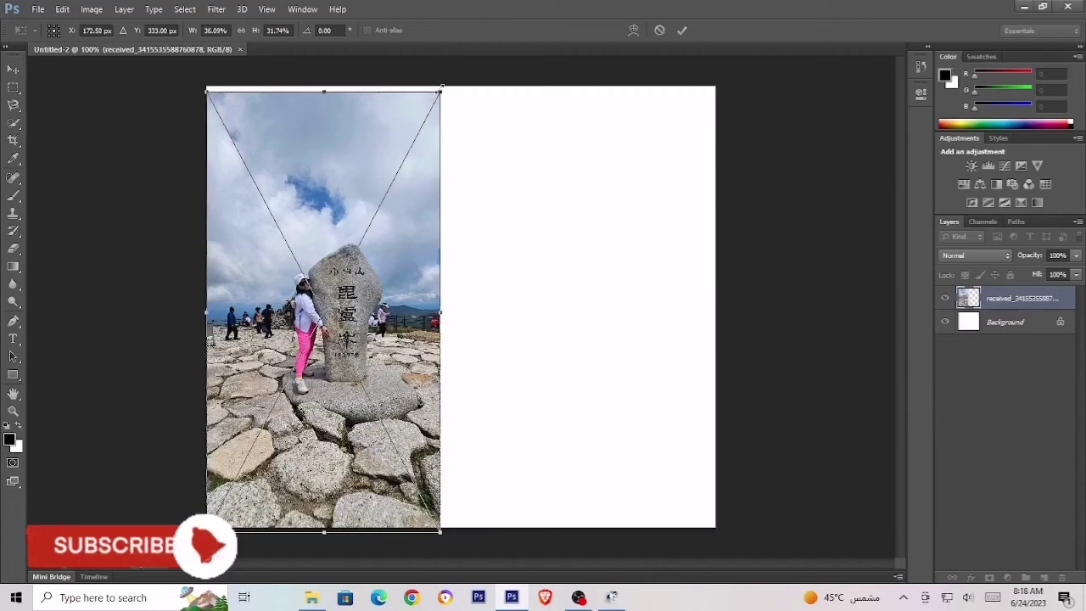
pyautogui.moveTo(440, 89); pyautogui.dragTo(449, 75)
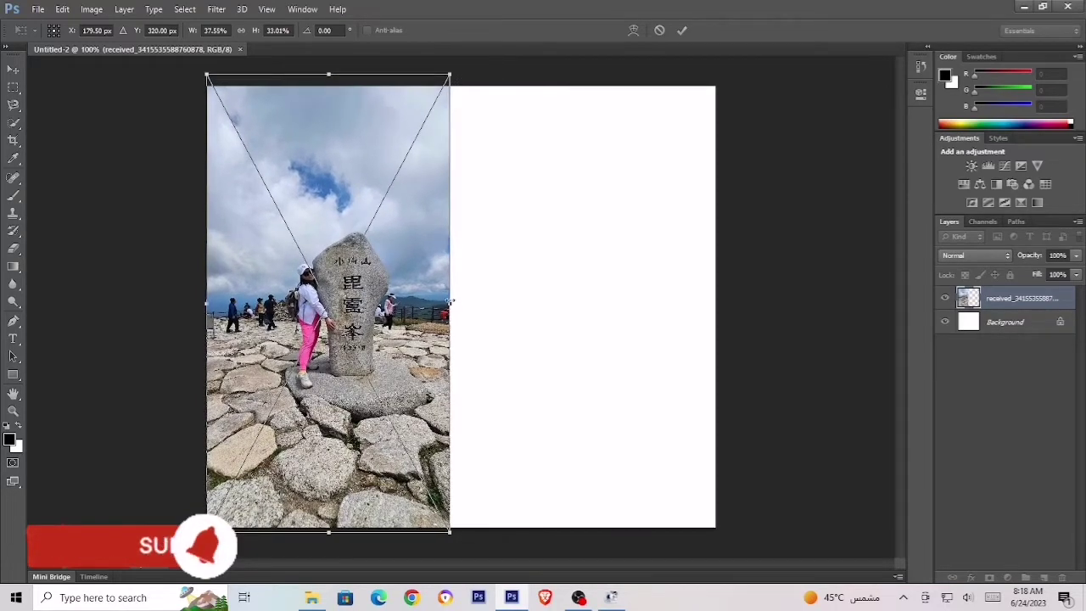
pyautogui.moveTo(454, 301); pyautogui.dragTo(452, 287)
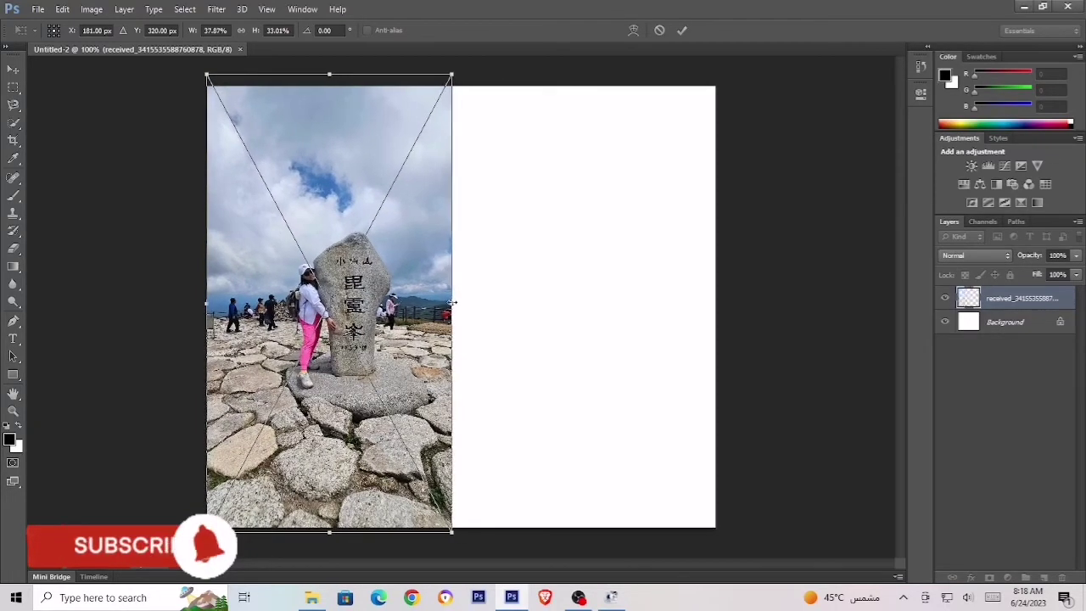
pyautogui.click(684, 31)
pyautogui.press('t')
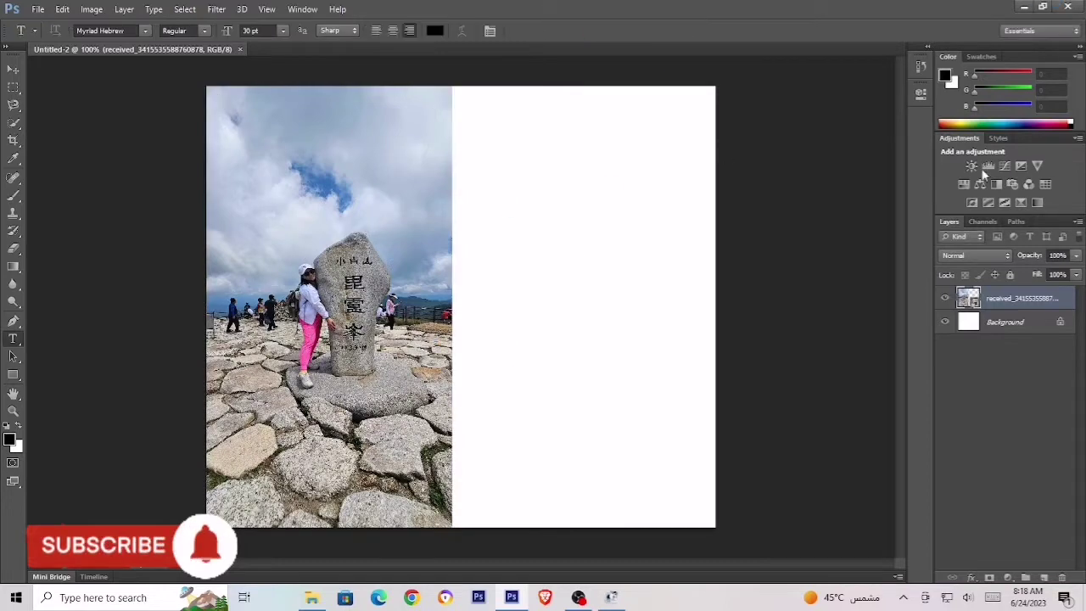
# - Place the desktop photo IMG_20230523_071545 of the standing man into the document as a new layer
pyautogui.click(1024, 7)
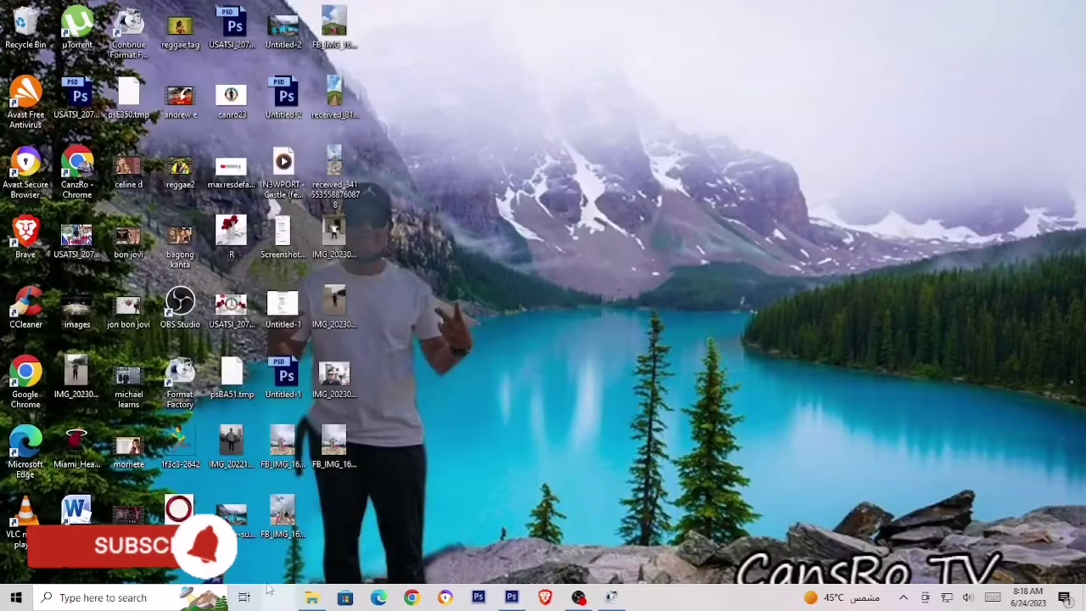
pyautogui.moveTo(335, 441); pyautogui.dragTo(454, 487)
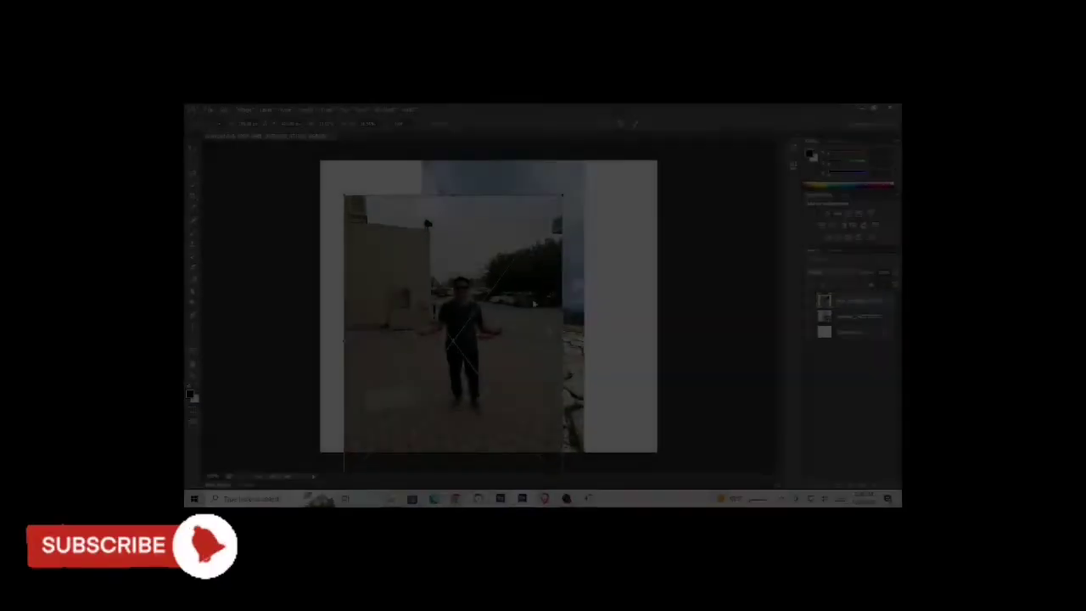
pyautogui.press('Return')
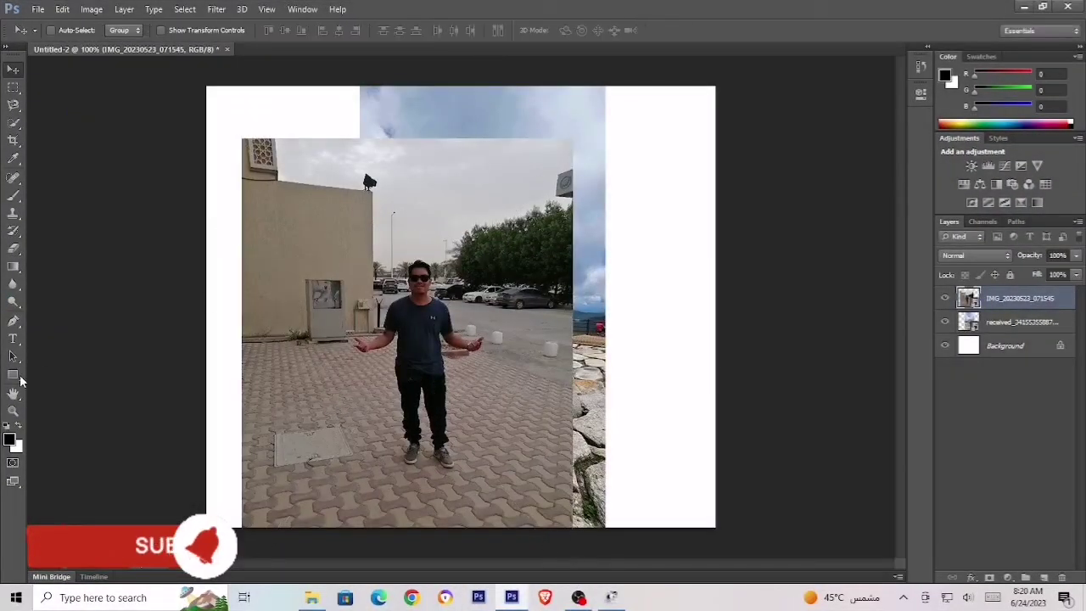
# - Rasterize the man's photo layer and cut away the rectangular area left of his outstretched hand
pyautogui.click(13, 88)
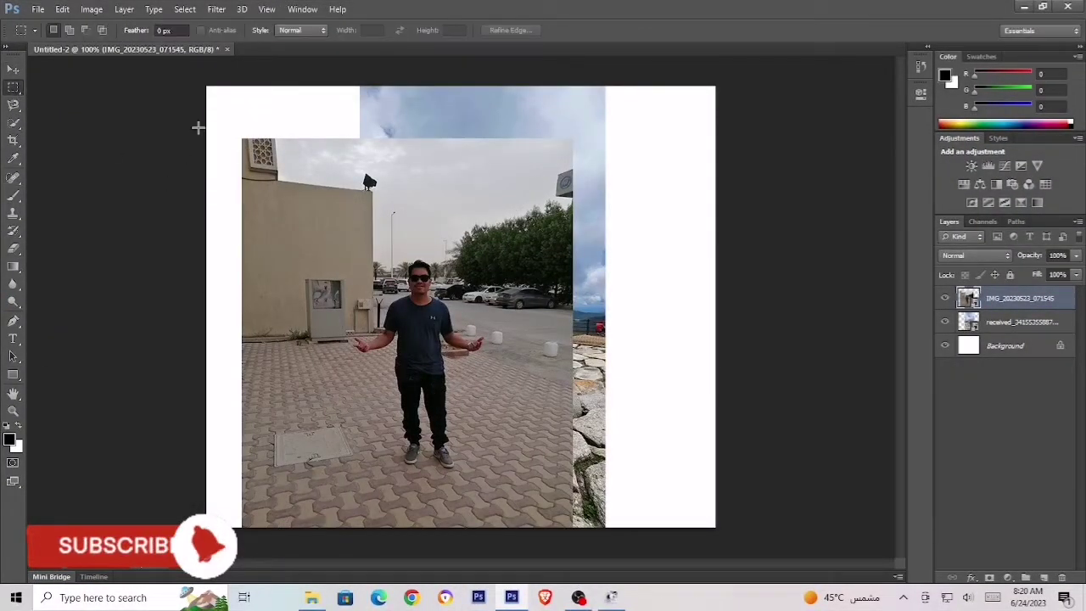
pyautogui.moveTo(198, 127)
pyautogui.mouseDown()
pyautogui.moveTo(318, 441)
pyautogui.moveTo(352, 604)
pyautogui.mouseUp()
pyautogui.press('e')
pyautogui.click(281, 260)
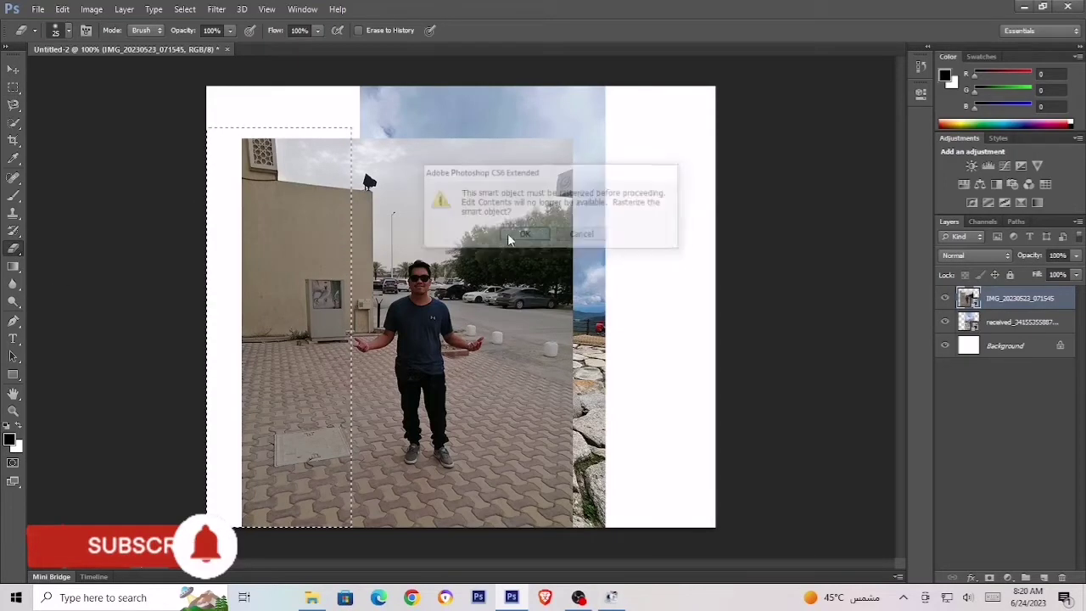
pyautogui.click(509, 241)
pyautogui.click(62, 9)
pyautogui.click(76, 91)
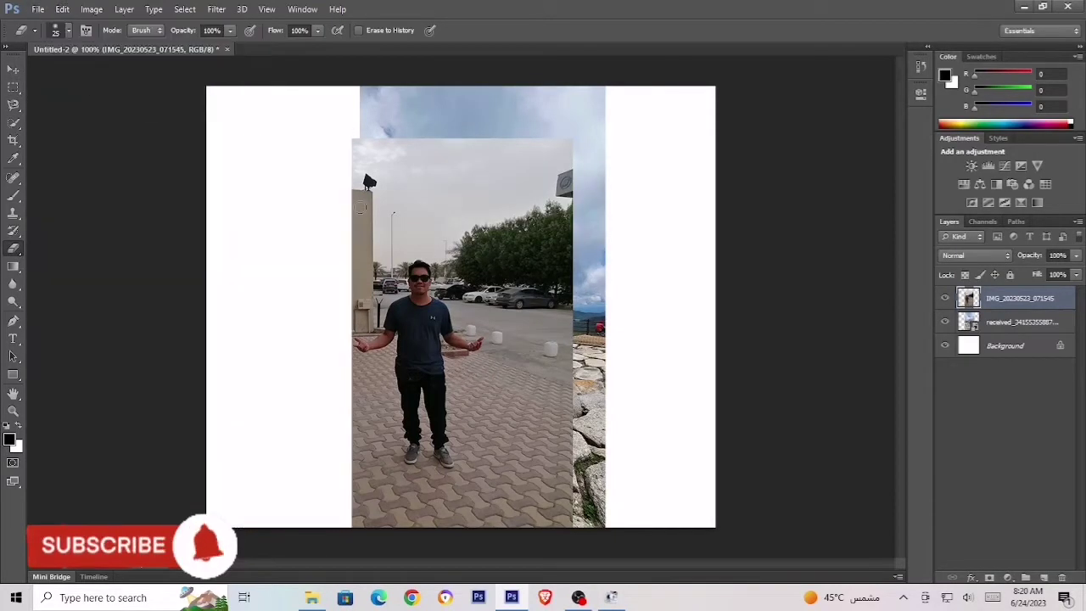
# - Cut away the rectangular area of the man's photo to the right of his other hand
pyautogui.press('m')
pyautogui.moveTo(653, 127)
pyautogui.mouseDown()
pyautogui.moveTo(497, 286)
pyautogui.moveTo(485, 543)
pyautogui.mouseUp()
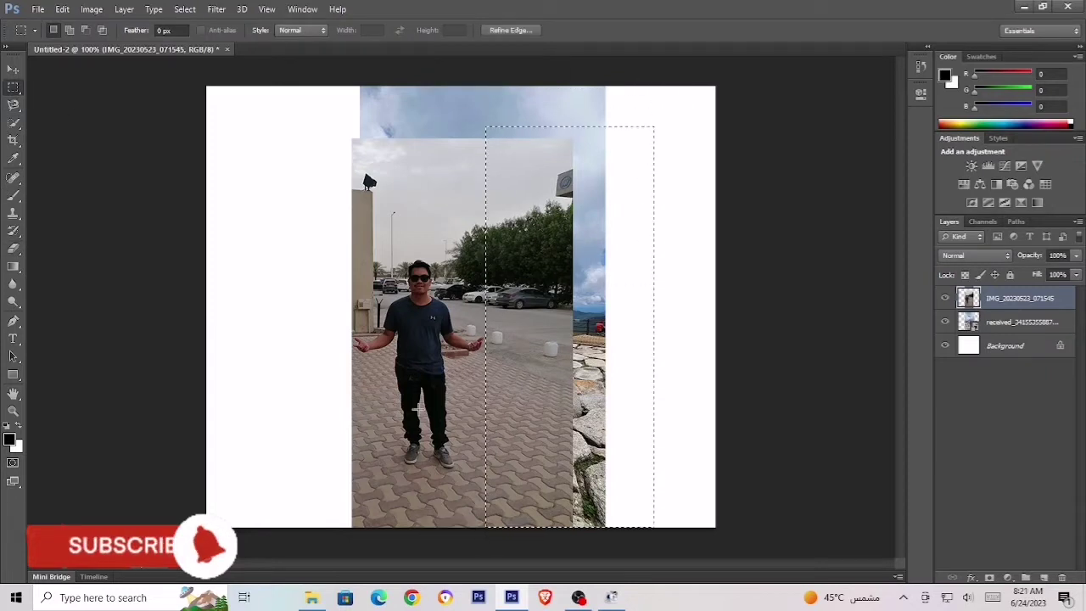
pyautogui.click(56, 9)
pyautogui.click(74, 100)
pyautogui.click(62, 9)
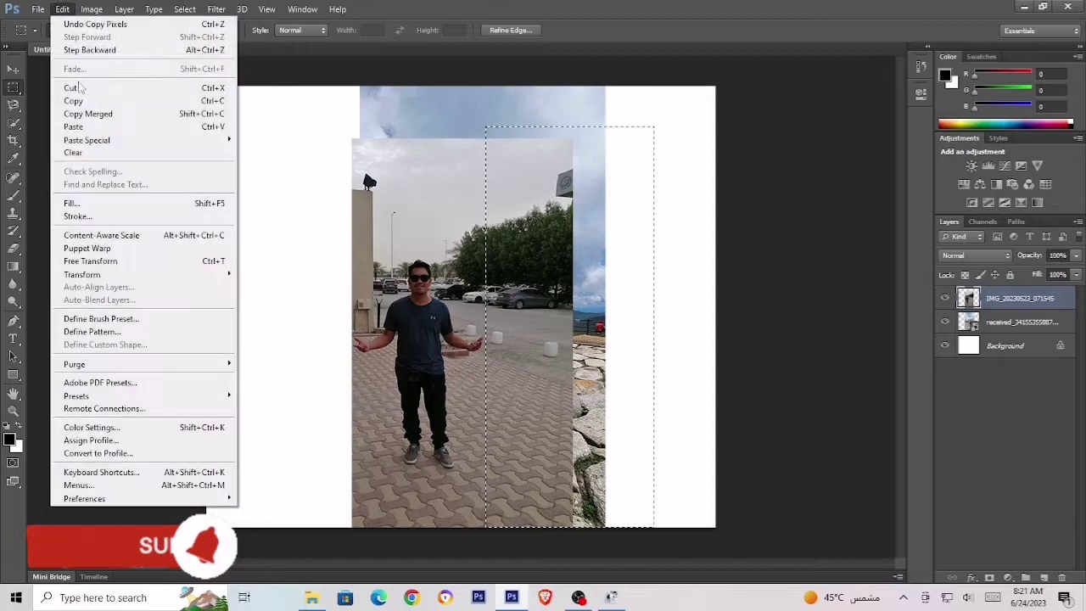
pyautogui.click(73, 88)
# - Cut away the rectangular areas of the man's photo above his head and below his feet
pyautogui.moveTo(246, 88); pyautogui.dragTo(587, 260)
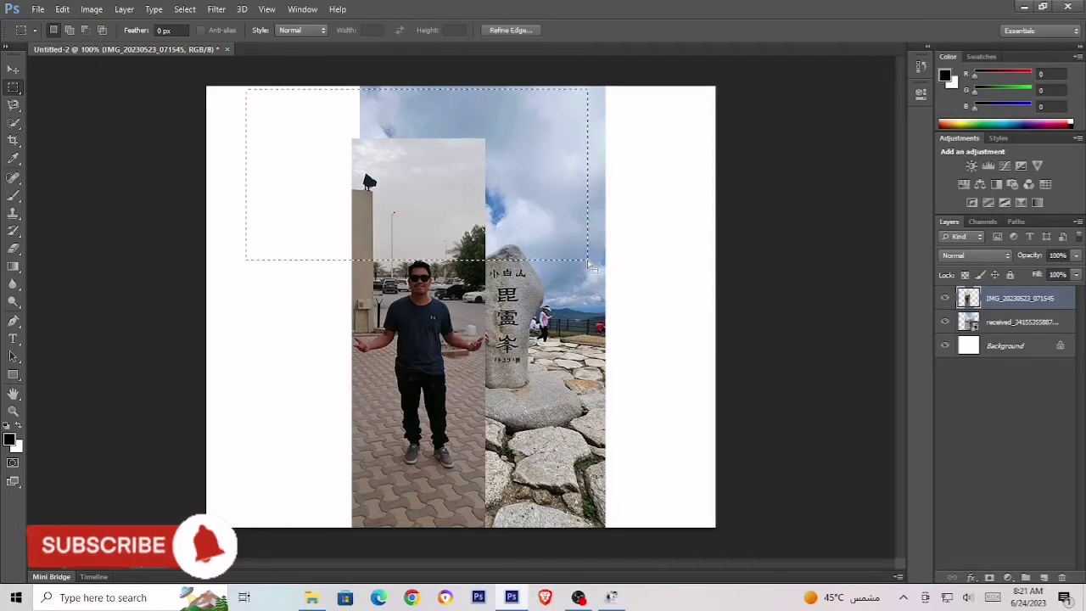
pyautogui.click(62, 10)
pyautogui.click(73, 88)
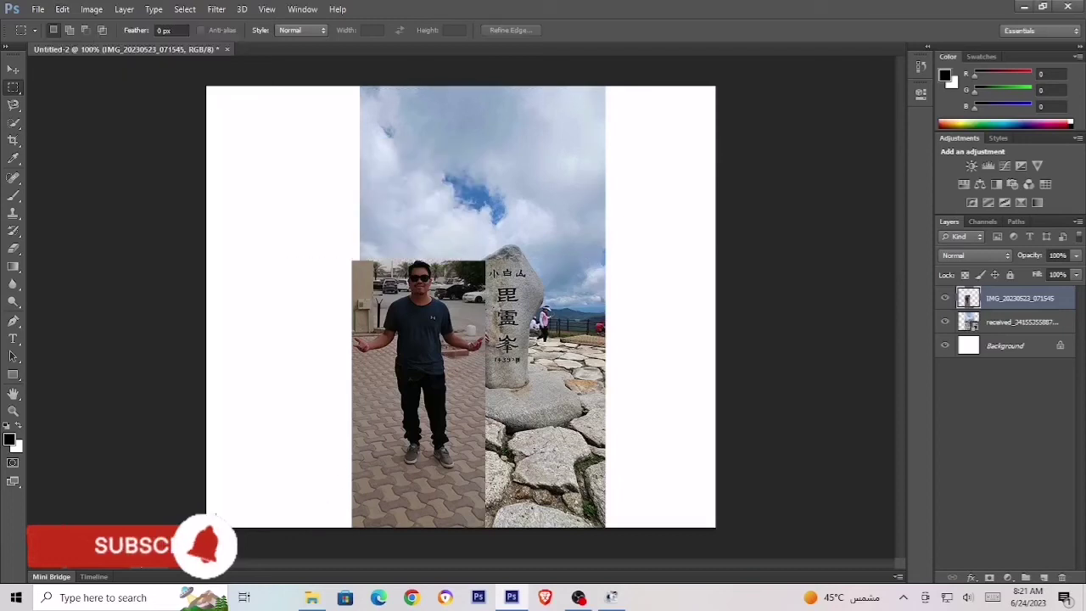
pyautogui.moveTo(307, 547); pyautogui.dragTo(556, 468)
pyautogui.click(62, 10)
pyautogui.click(73, 87)
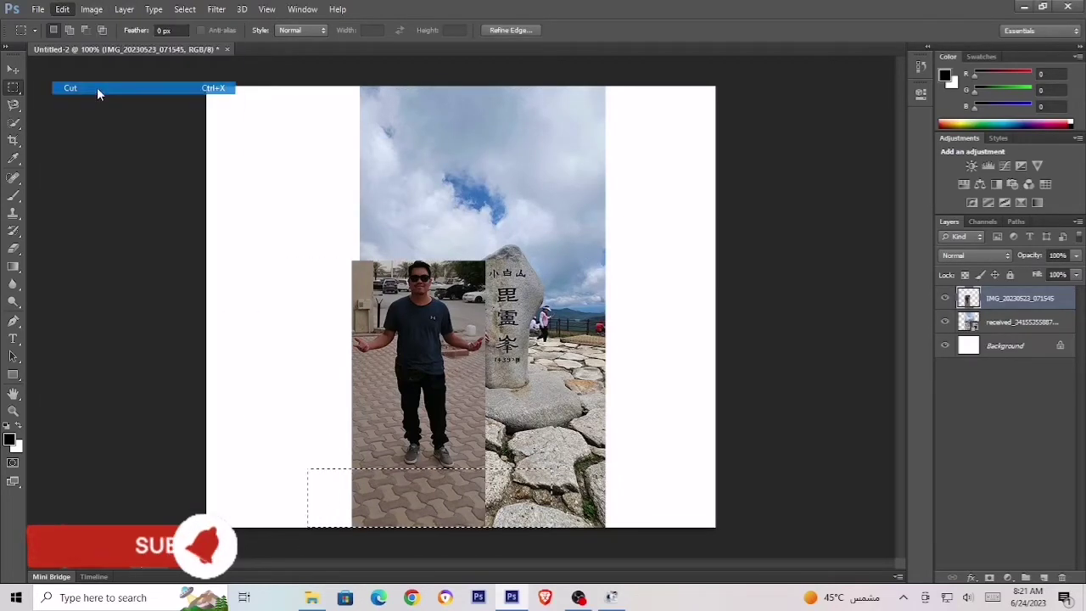
# - Trace the man's outline with the Magnetic Lasso and loop around the surroundings to select the background around him
pyautogui.click(13, 411)
pyautogui.click(496, 354)
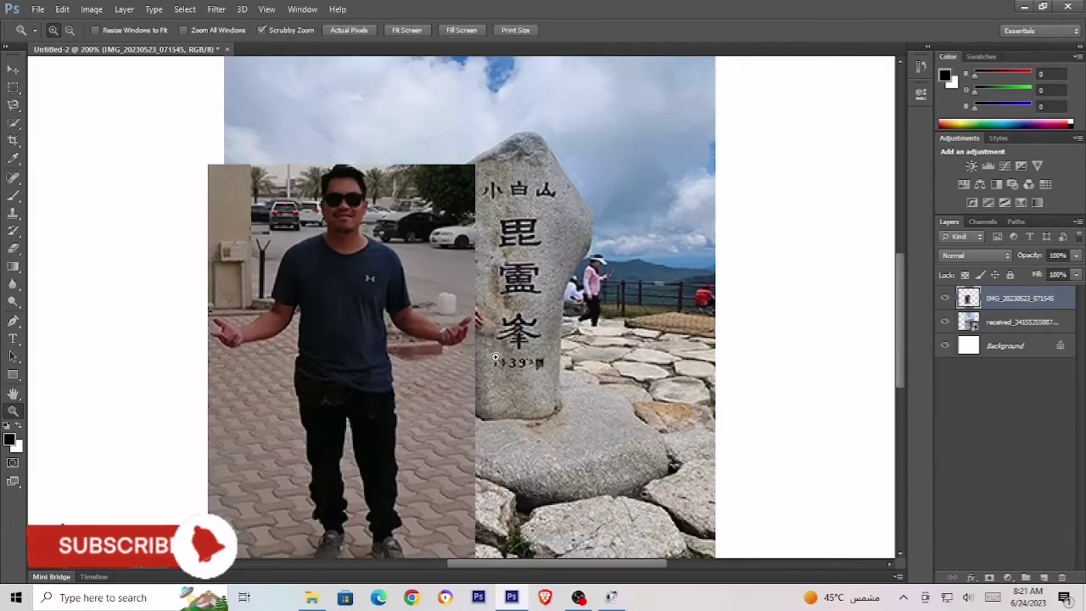
pyautogui.scroll(-2, 496, 353)
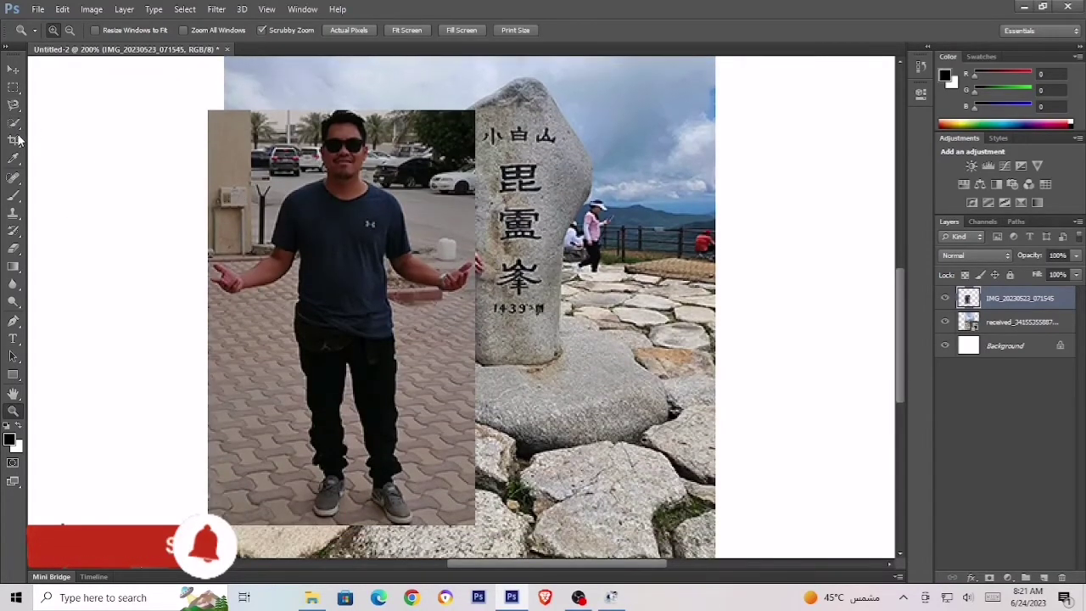
pyautogui.click(12, 105)
pyautogui.rightClick(22, 105)
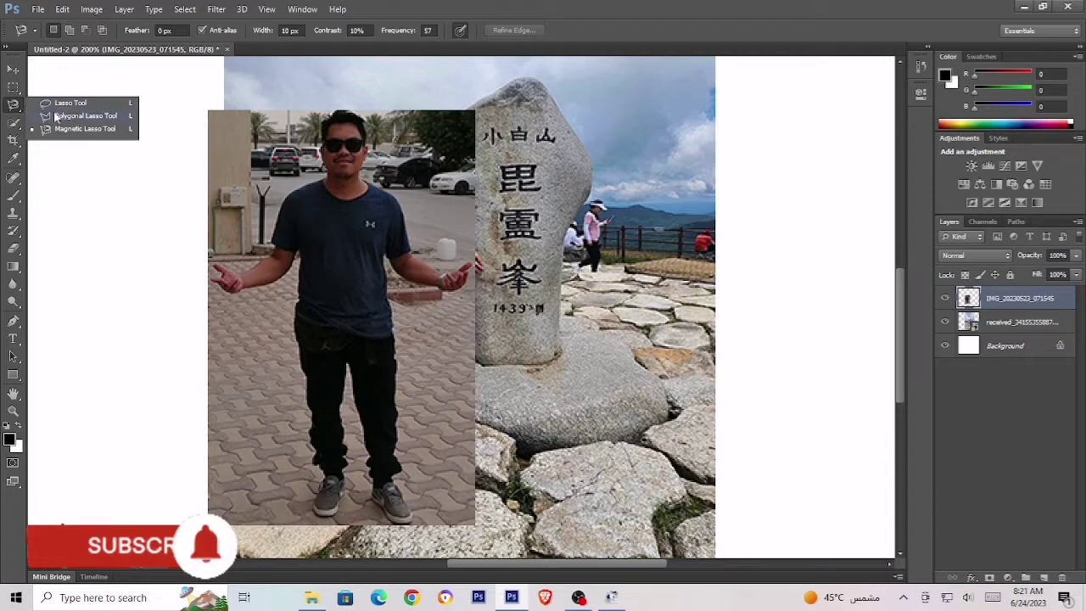
pyautogui.click(85, 133)
pyautogui.click(323, 92)
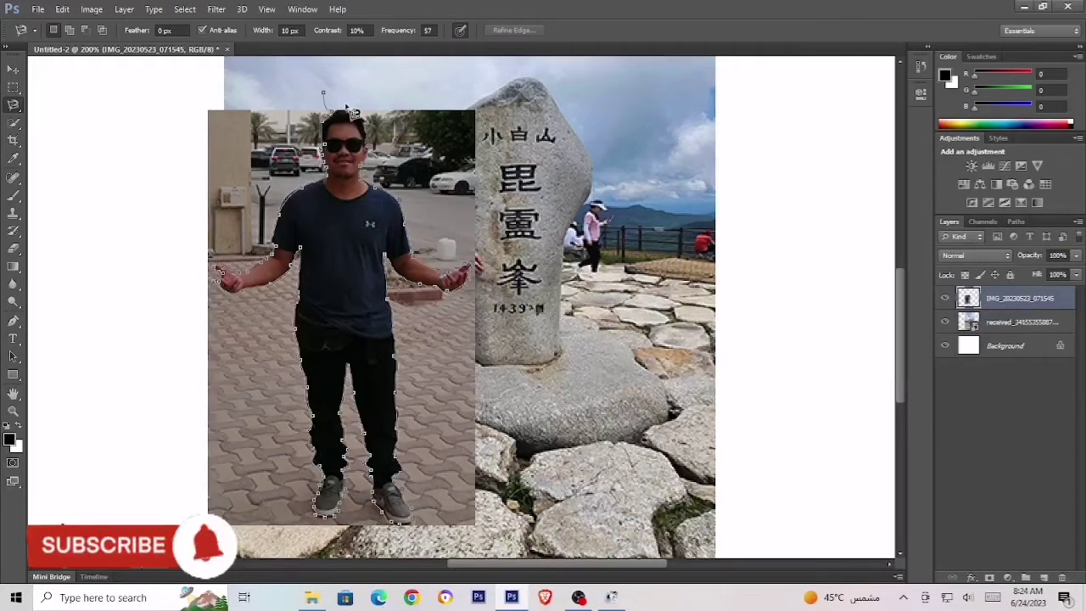
pyautogui.moveTo(348, 115)
pyautogui.mouseDown()
pyautogui.moveTo(583, 89)
pyautogui.moveTo(639, 312)
pyautogui.moveTo(625, 452)
pyautogui.moveTo(569, 506)
pyautogui.moveTo(504, 535)
pyautogui.moveTo(427, 548)
pyautogui.moveTo(238, 546)
pyautogui.mouseUp()
pyautogui.moveTo(61, 524)
pyautogui.mouseDown()
pyautogui.moveTo(116, 121)
pyautogui.moveTo(279, 84)
pyautogui.moveTo(324, 100)
pyautogui.mouseUp()
# - Cut the selected background from the man's layer and move him in front of the stone monument
pyautogui.click(62, 8)
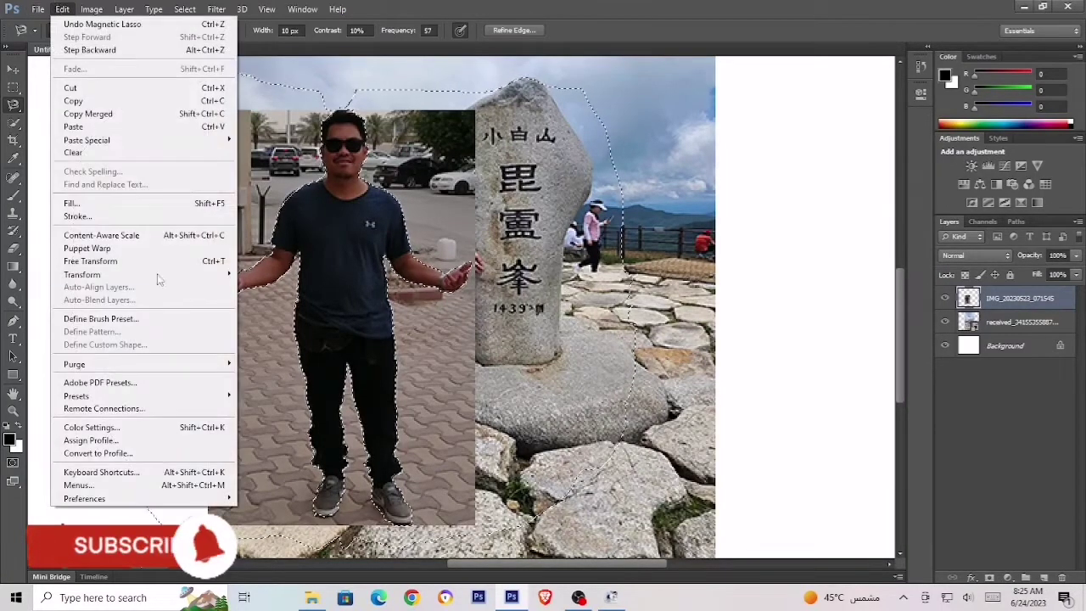
pyautogui.click(89, 87)
pyautogui.click(12, 69)
pyautogui.moveTo(353, 324); pyautogui.dragTo(428, 283)
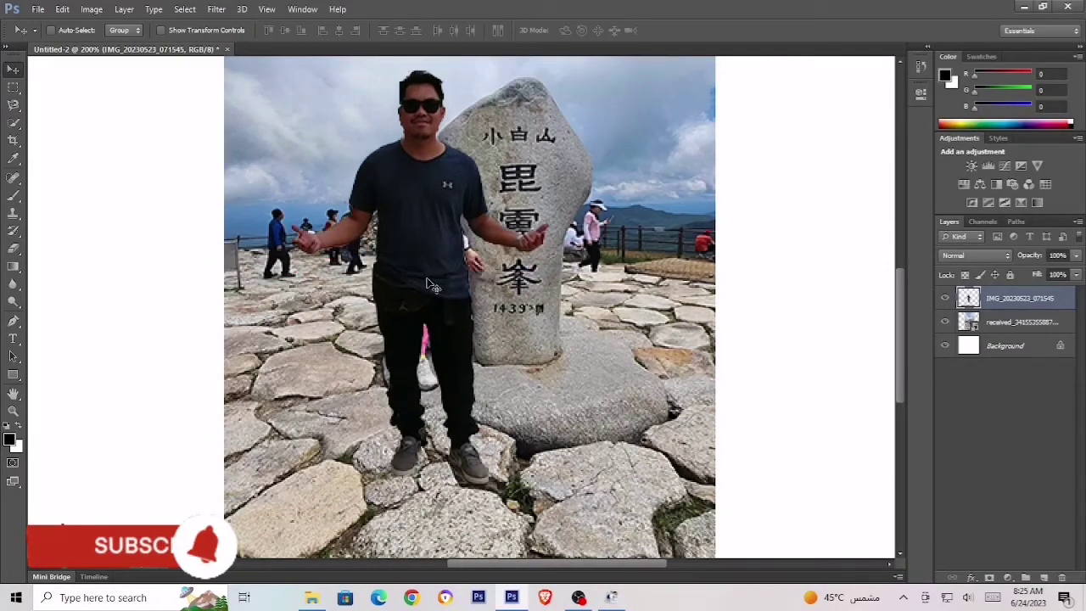
# - Free-transform the man to about 71.3% wide and 71.5% high, standing on the monument's base in front of the woman
pyautogui.hotkey('ctrl', 't')
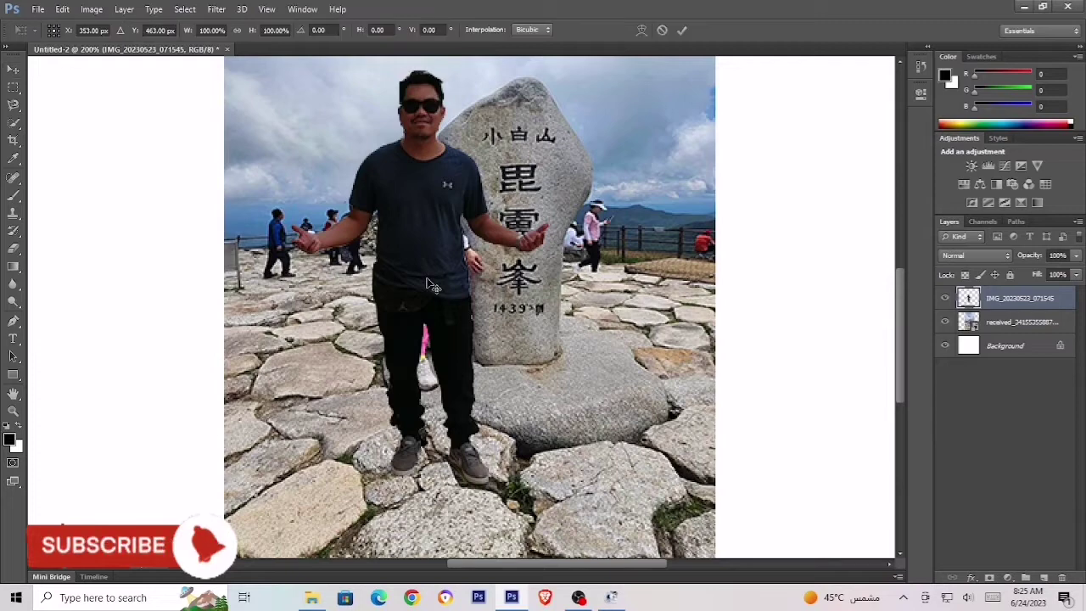
pyautogui.moveTo(727, 72); pyautogui.dragTo(590, 202)
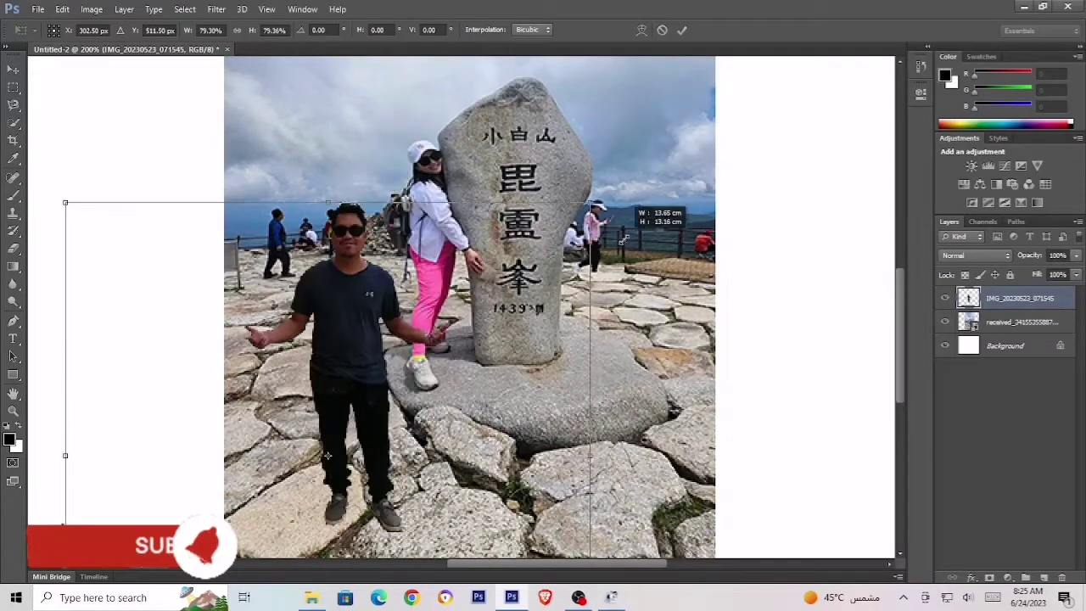
pyautogui.moveTo(347, 356); pyautogui.dragTo(431, 258)
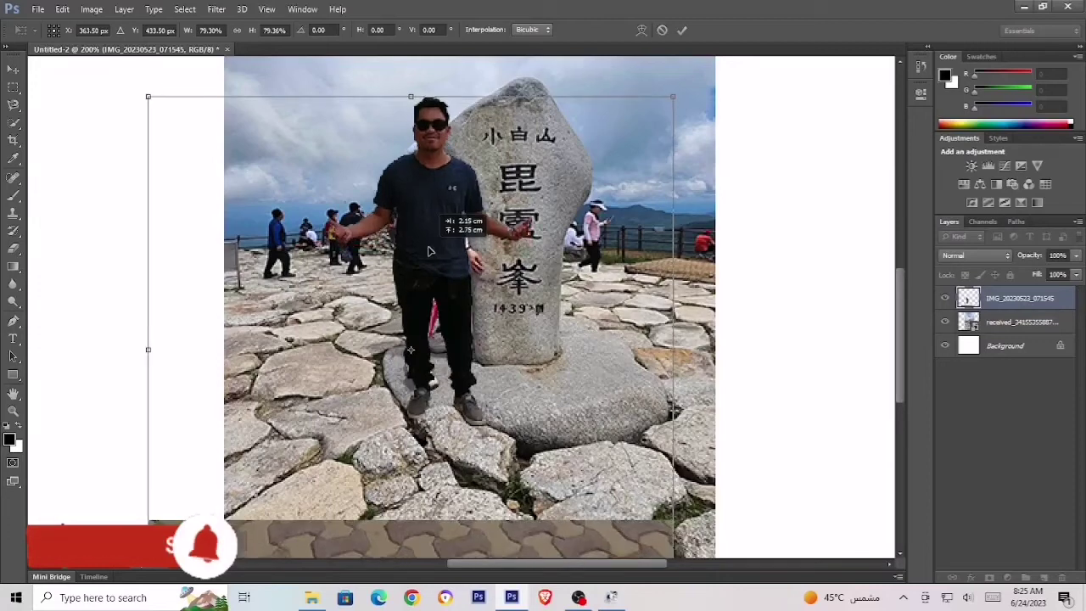
pyautogui.moveTo(675, 105); pyautogui.dragTo(649, 172)
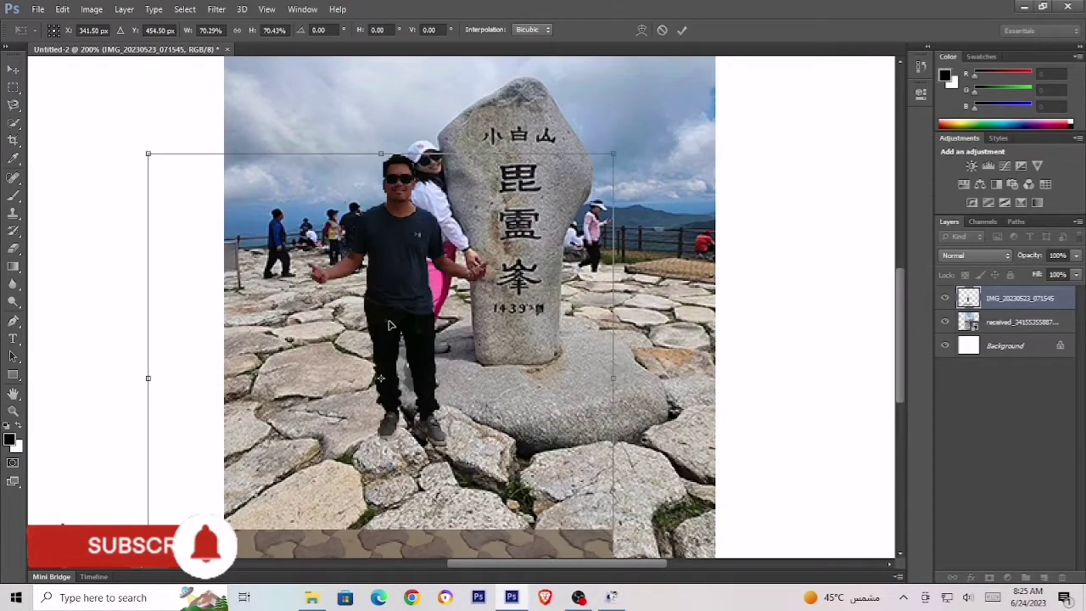
pyautogui.moveTo(392, 325); pyautogui.dragTo(420, 292)
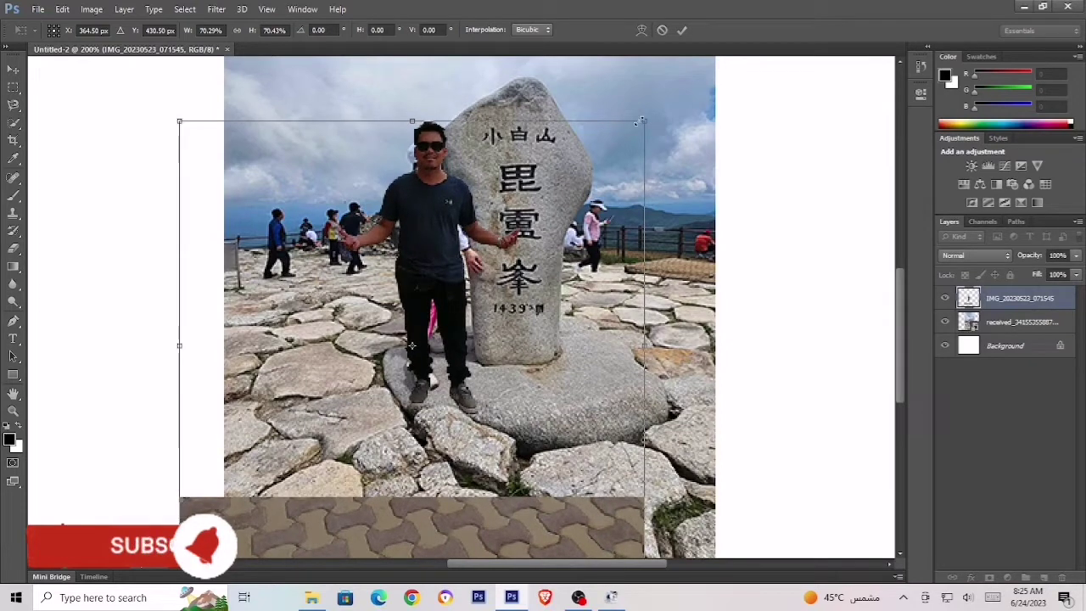
pyautogui.moveTo(641, 121); pyautogui.dragTo(647, 115)
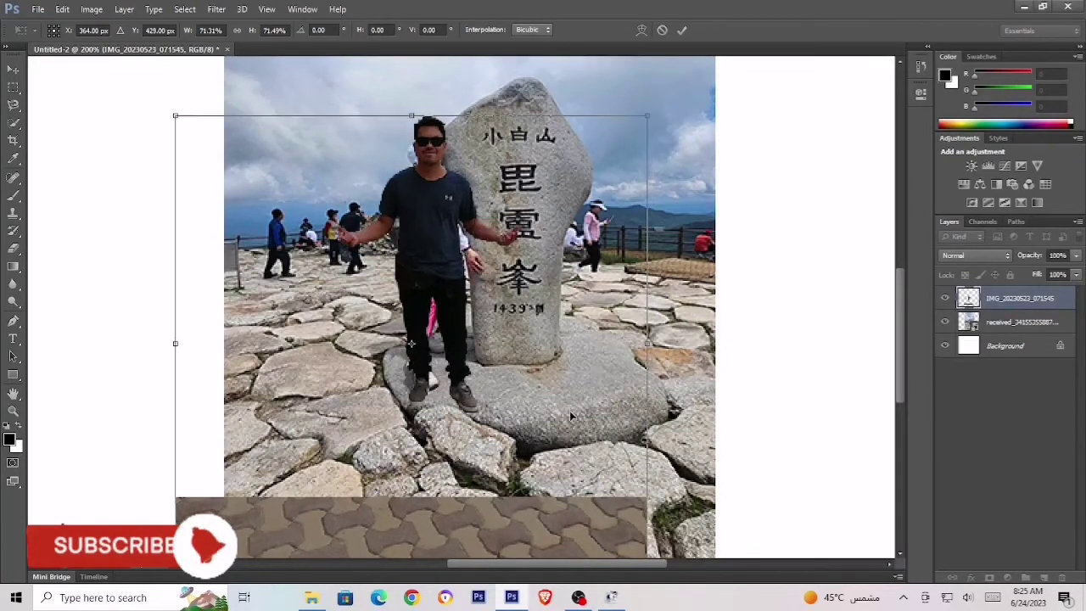
pyautogui.click(682, 30)
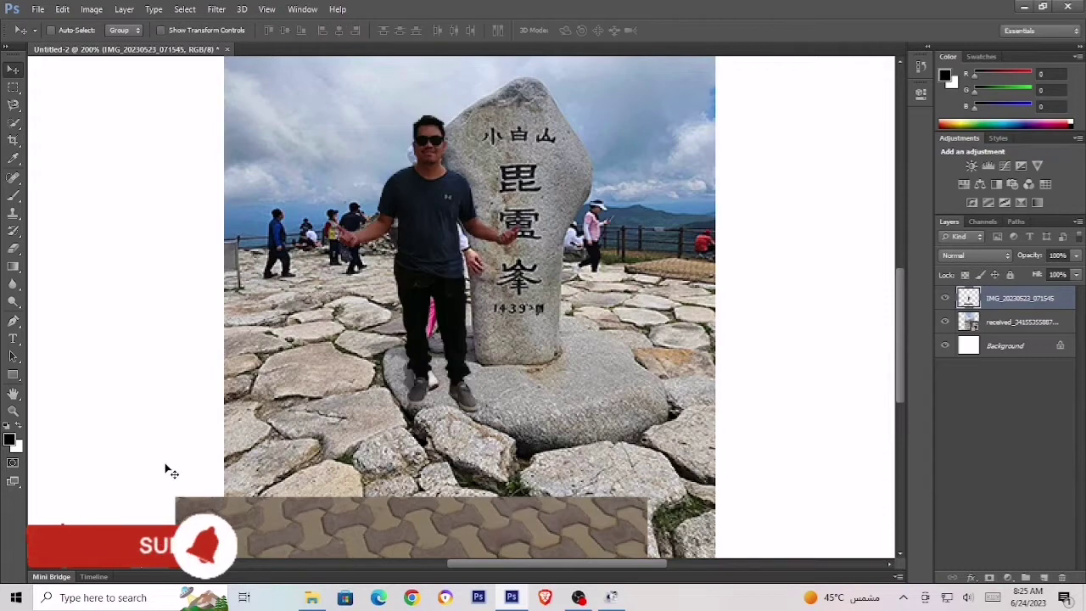
# - Erase the leftover paving strip below the man with an eraser of size 40
pyautogui.click(13, 410)
pyautogui.hotkey('ctrl', '0')
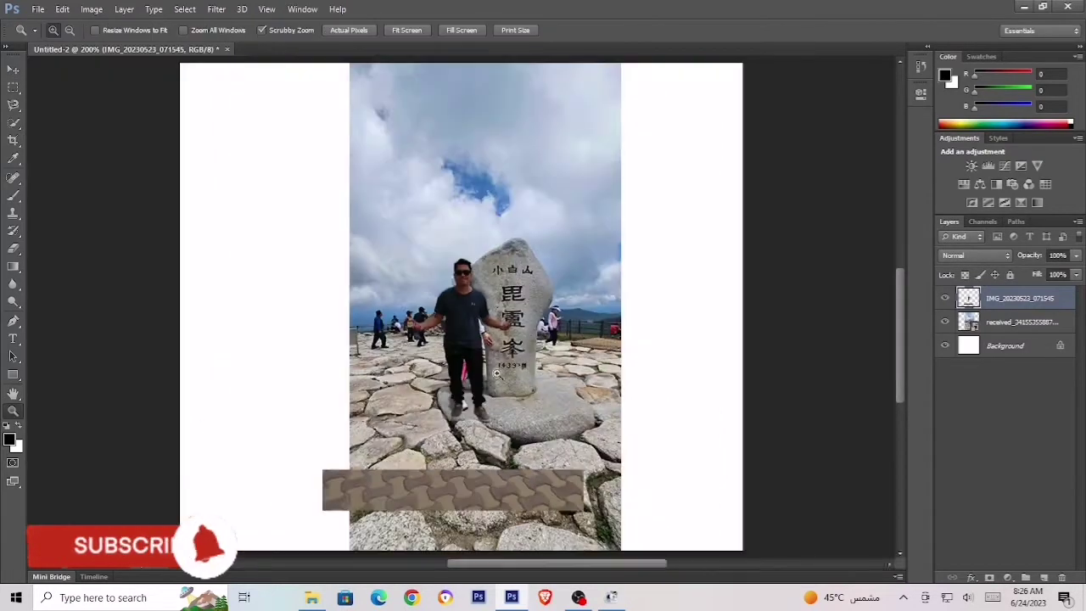
pyautogui.click(13, 249)
pyautogui.press(']')
pyautogui.press(']')
pyautogui.moveTo(322, 478)
pyautogui.mouseDown()
pyautogui.moveTo(332, 515)
pyautogui.moveTo(323, 475)
pyautogui.moveTo(343, 456)
pyautogui.moveTo(361, 524)
pyautogui.moveTo(399, 541)
pyautogui.mouseUp()
pyautogui.moveTo(401, 475)
pyautogui.mouseDown()
pyautogui.moveTo(594, 480)
pyautogui.moveTo(462, 504)
pyautogui.moveTo(577, 475)
pyautogui.moveTo(536, 482)
pyautogui.mouseUp()
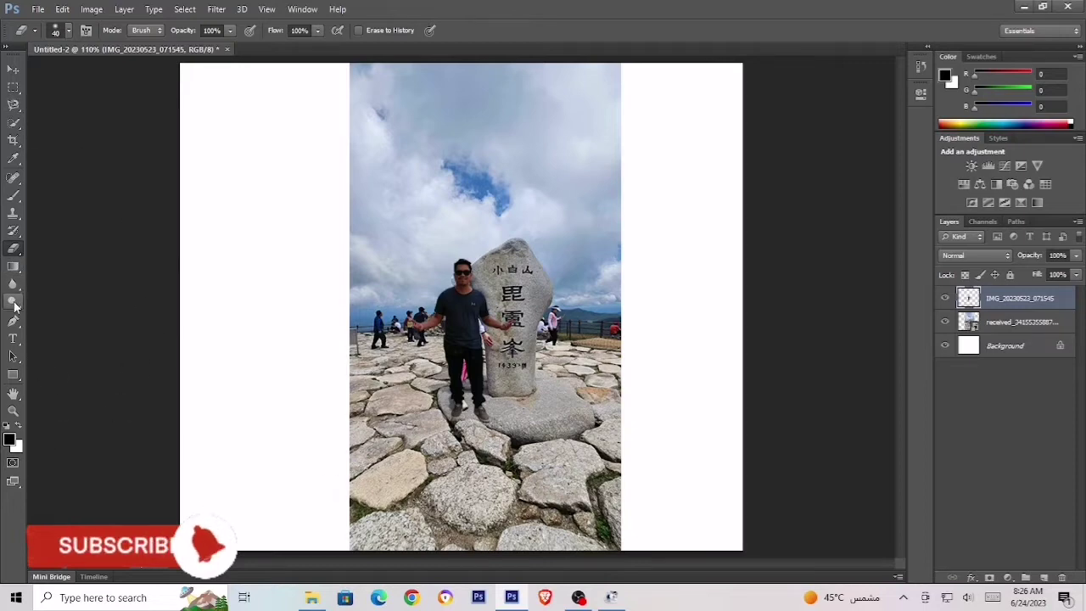
# - Rasterize the monument photo layer so it can be retouched with the Clone Stamp
pyautogui.click(13, 410)
pyautogui.click(422, 408)
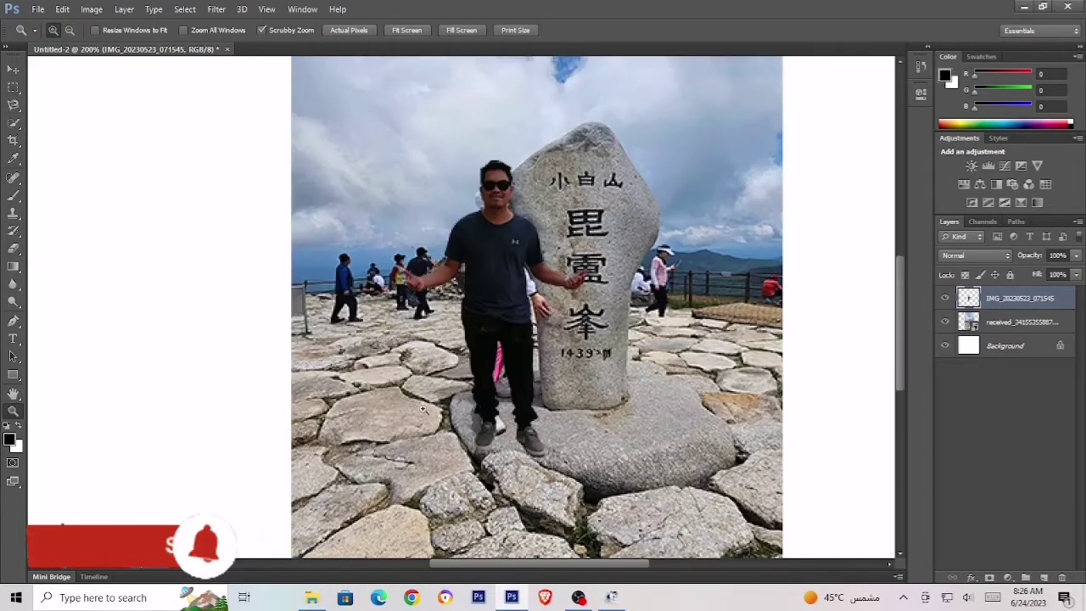
pyautogui.click(1019, 327)
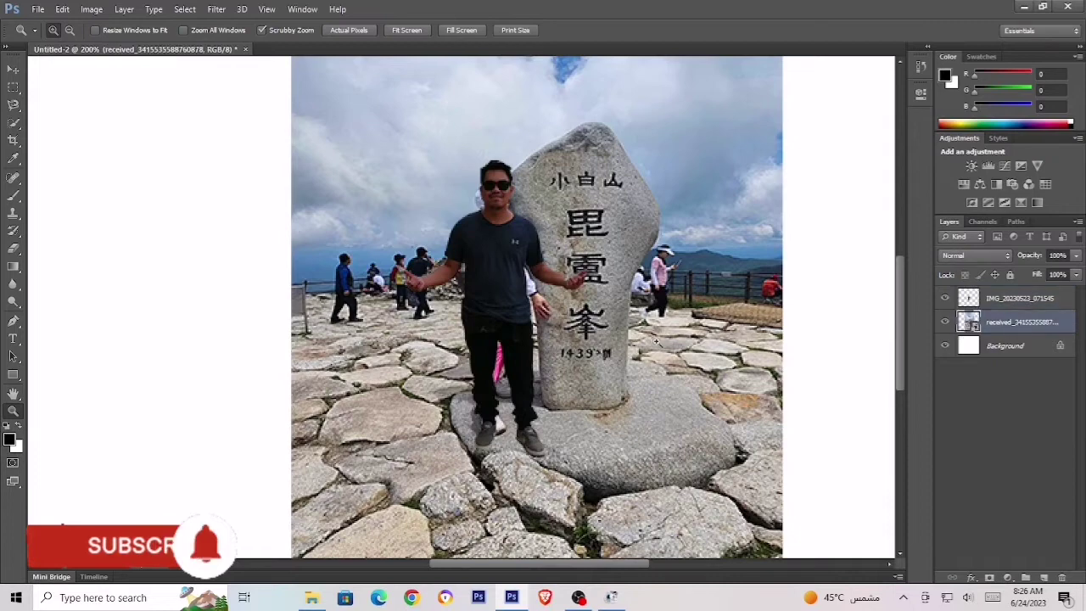
pyautogui.click(12, 212)
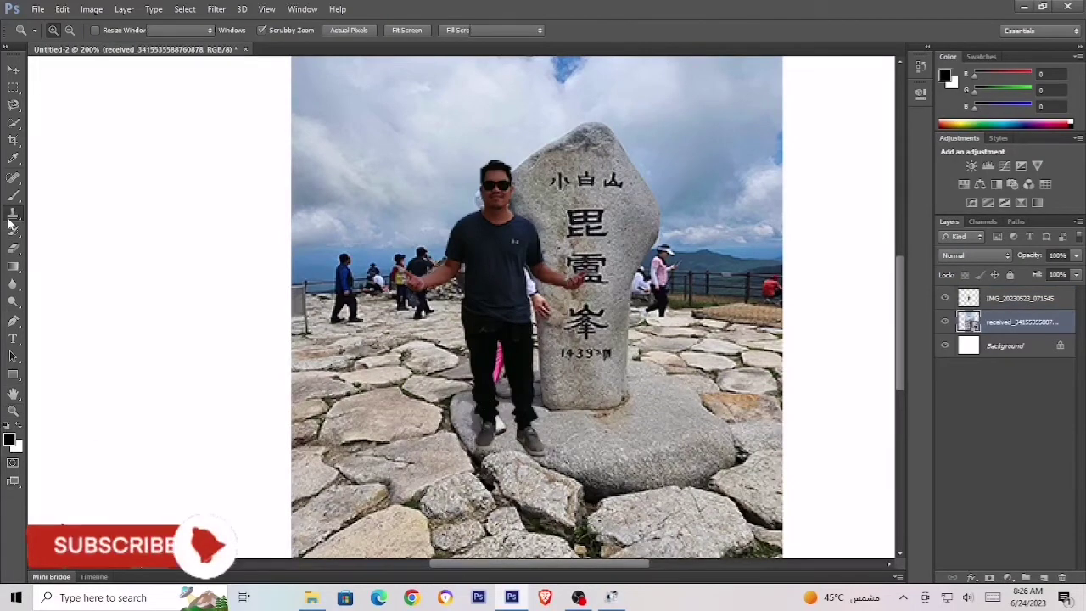
pyautogui.click(548, 379)
pyautogui.press('Return')
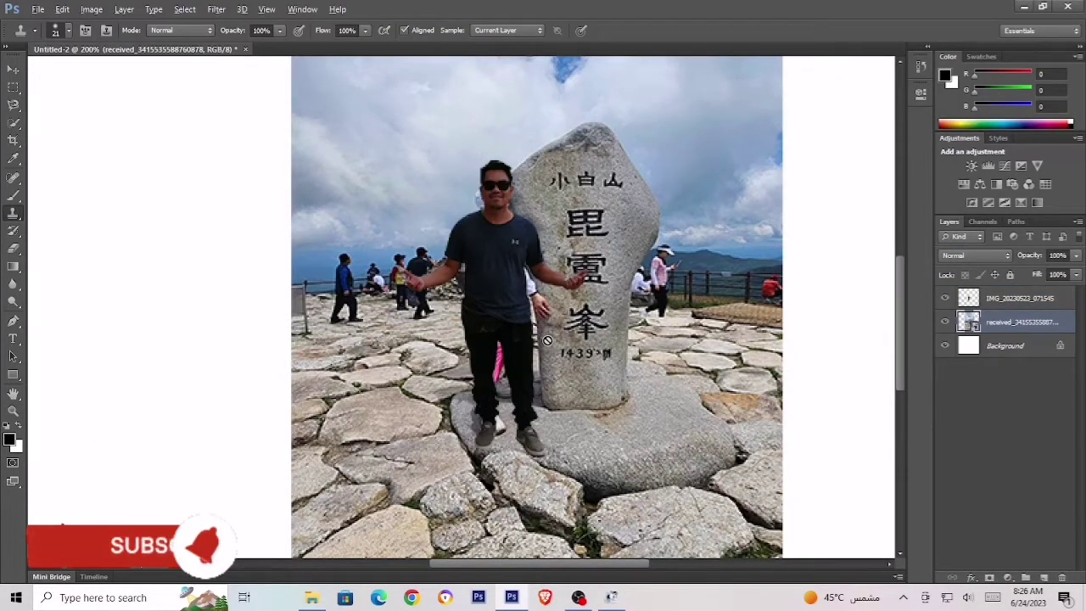
pyautogui.click(543, 322)
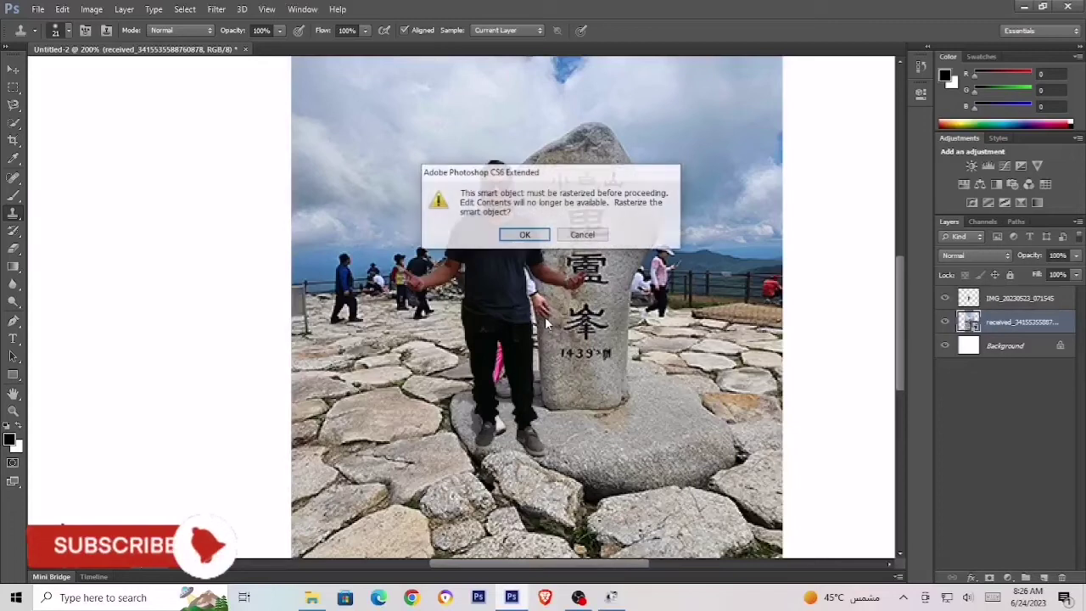
pyautogui.click(538, 239)
# - Clone stone and paving over the visible parts of the woman behind the man with a size 9 Clone Stamp
pyautogui.press('[')
pyautogui.press('[')
pyautogui.press('[')
pyautogui.press('[')
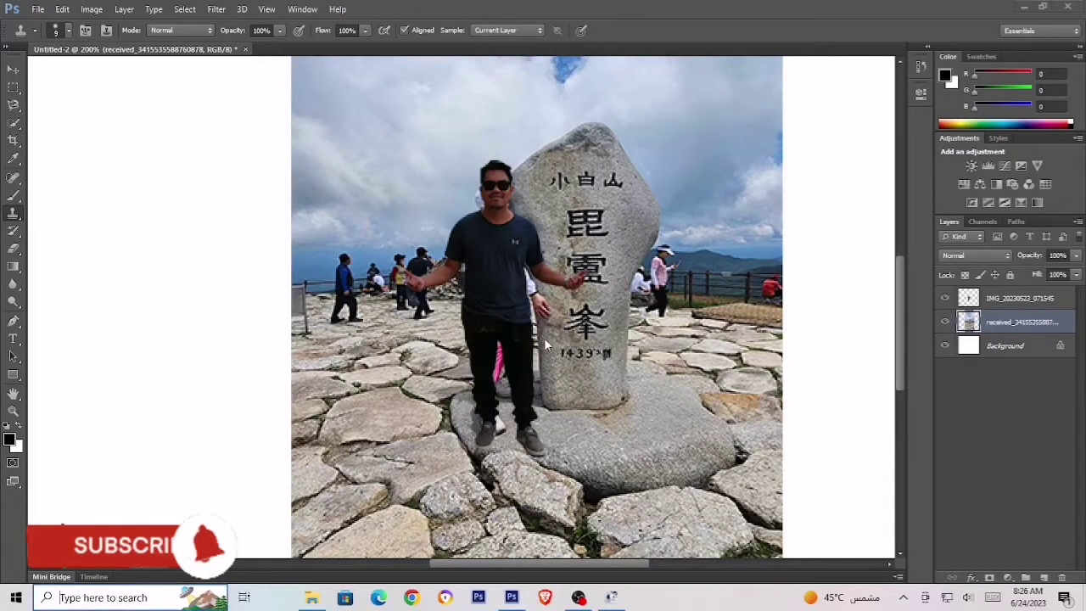
pyautogui.press('super')
pyautogui.press('super')
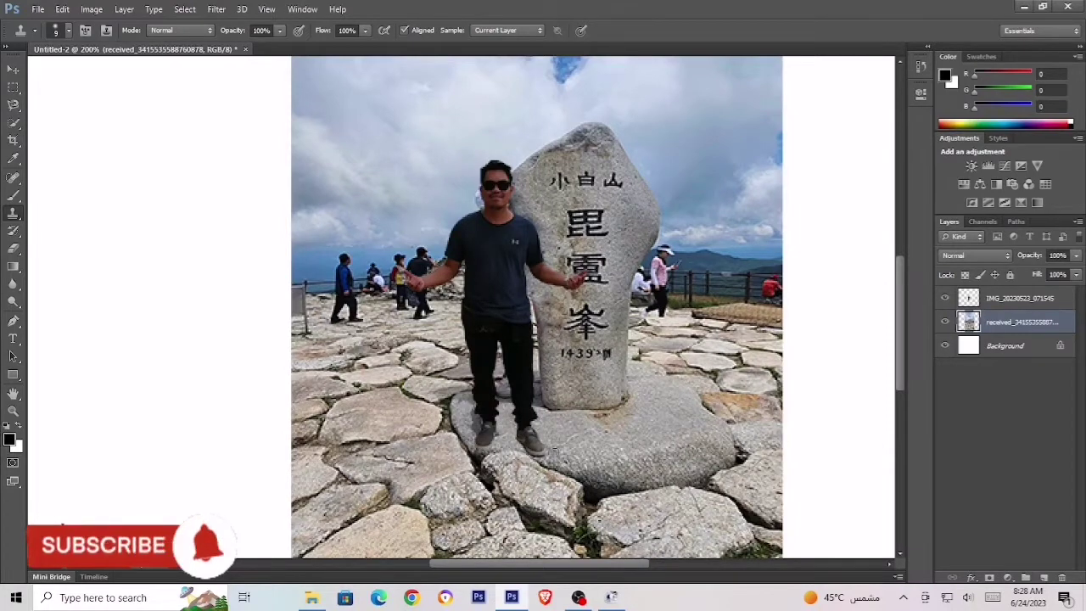
pyautogui.scroll(3, 553, 451)
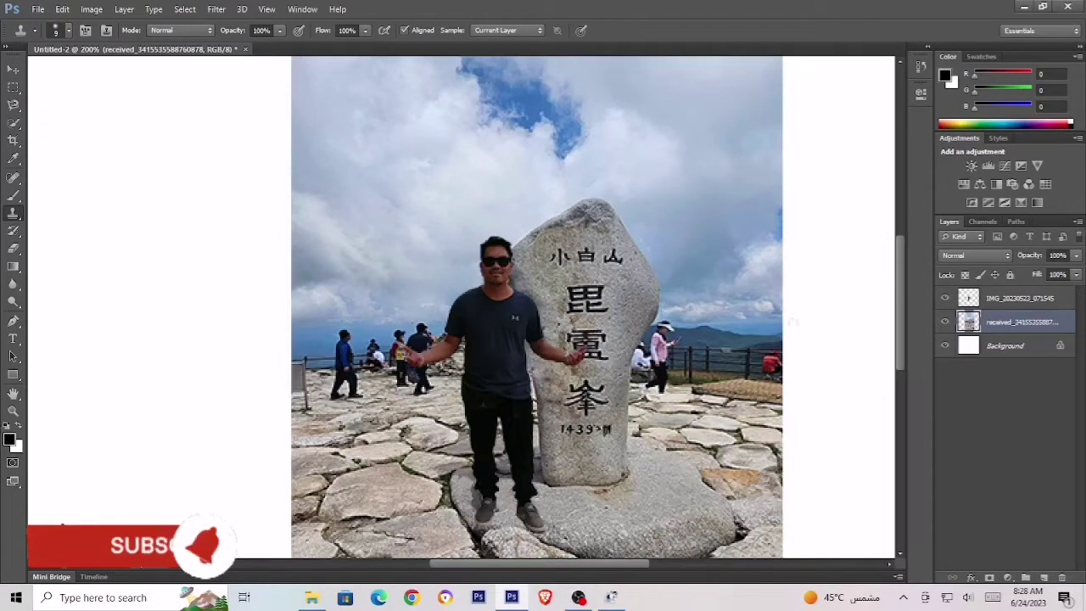
# - Soften the outline of the man's layer with the Blur tool at size 9, going around his head, arms and legs
pyautogui.click(1014, 298)
pyautogui.click(13, 411)
pyautogui.click(339, 397)
pyautogui.scroll(1, 339, 397)
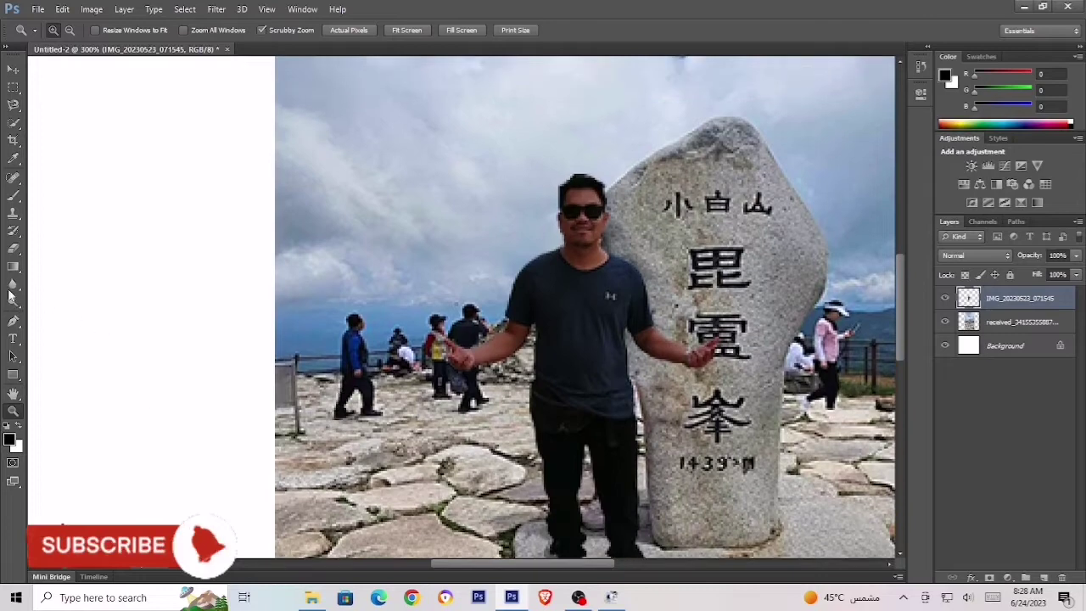
pyautogui.click(13, 284)
pyautogui.press('[')
pyautogui.press('[')
pyautogui.press('[')
pyautogui.press('[')
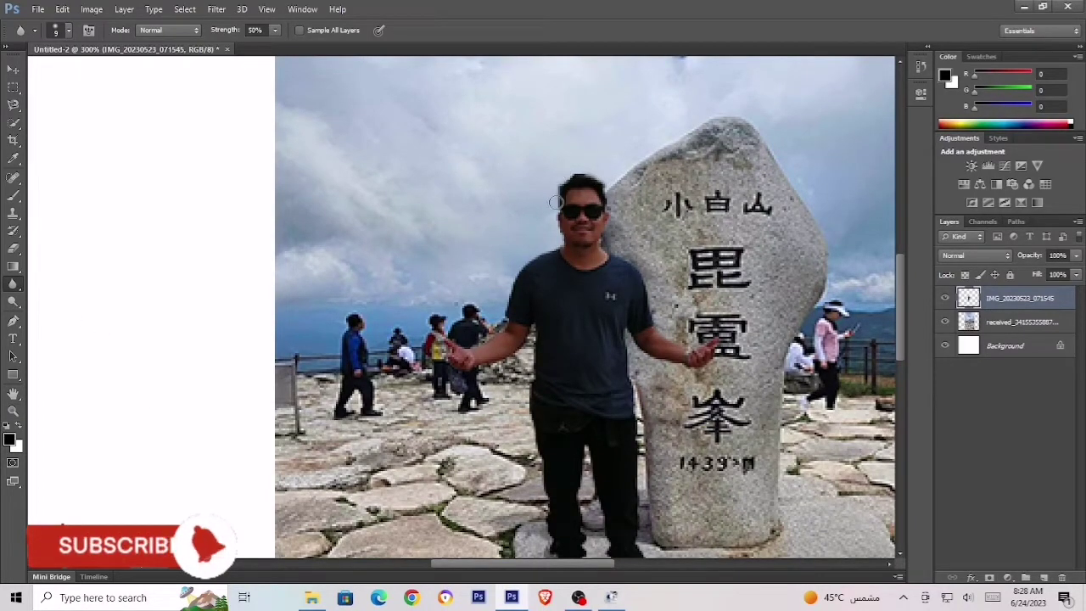
pyautogui.moveTo(556, 202)
pyautogui.mouseDown()
pyautogui.moveTo(559, 239)
pyautogui.moveTo(525, 259)
pyautogui.moveTo(504, 316)
pyautogui.moveTo(447, 346)
pyautogui.moveTo(443, 361)
pyautogui.moveTo(509, 358)
pyautogui.moveTo(537, 328)
pyautogui.moveTo(532, 452)
pyautogui.moveTo(534, 420)
pyautogui.moveTo(555, 541)
pyautogui.moveTo(568, 544)
pyautogui.moveTo(585, 463)
pyautogui.moveTo(584, 393)
pyautogui.moveTo(622, 541)
pyautogui.mouseUp()
pyautogui.scroll(-2, 533, 450)
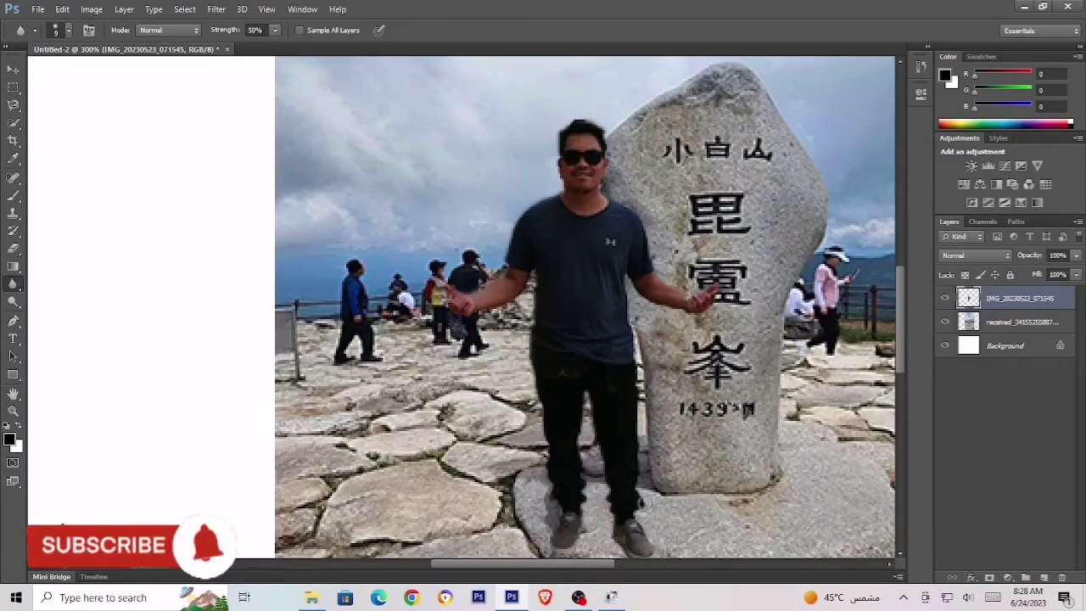
pyautogui.moveTo(643, 504)
pyautogui.mouseDown()
pyautogui.moveTo(627, 277)
pyautogui.moveTo(711, 313)
pyautogui.mouseUp()
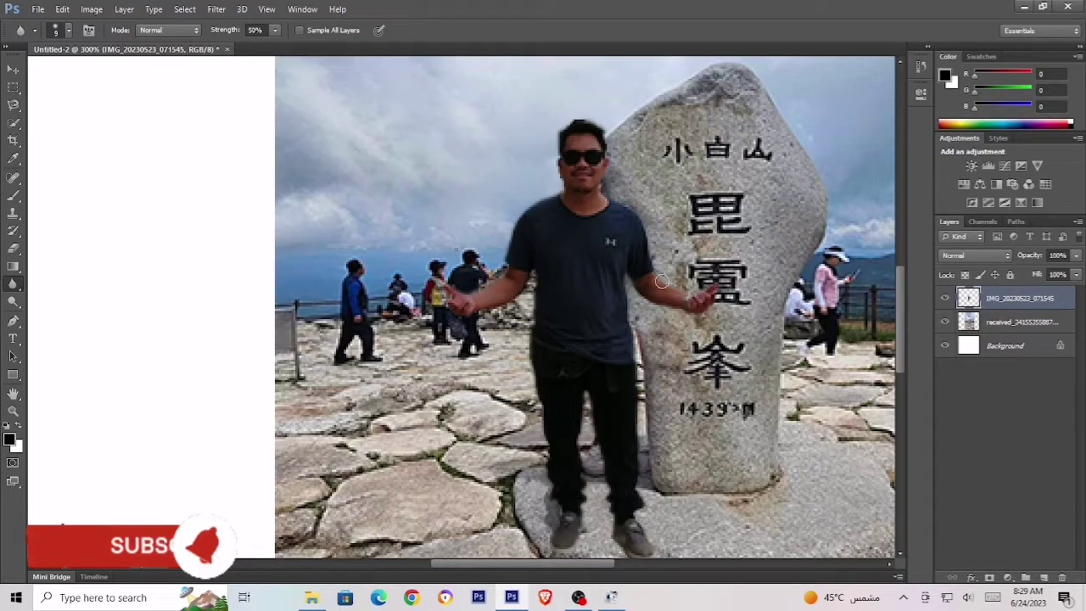
pyautogui.moveTo(601, 187); pyautogui.dragTo(625, 148)
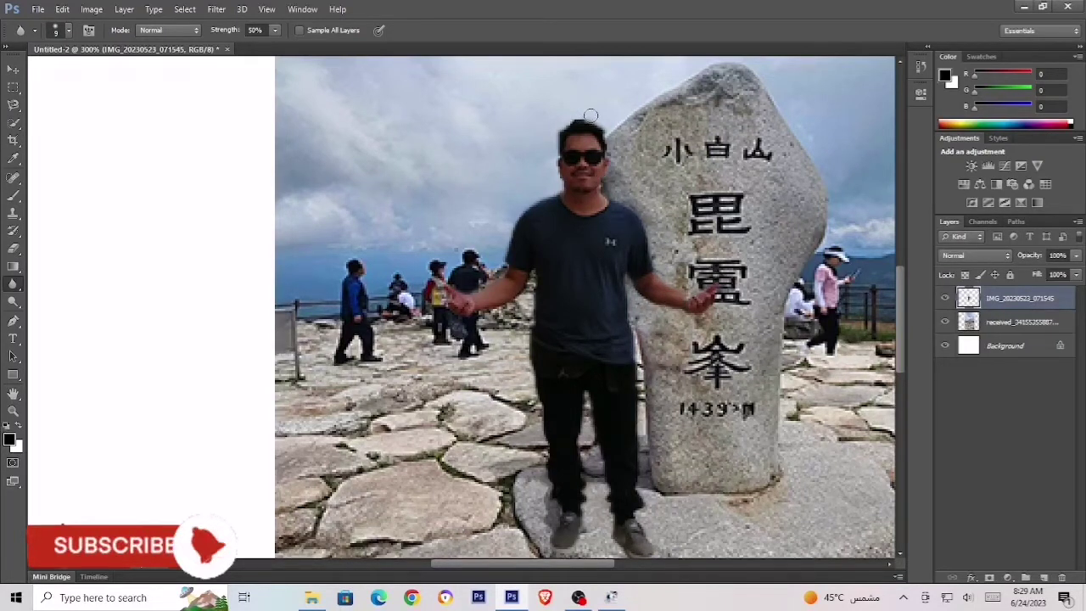
# - Reduce the eraser to size 6 for touching up the edge around the man's hair
pyautogui.click(13, 248)
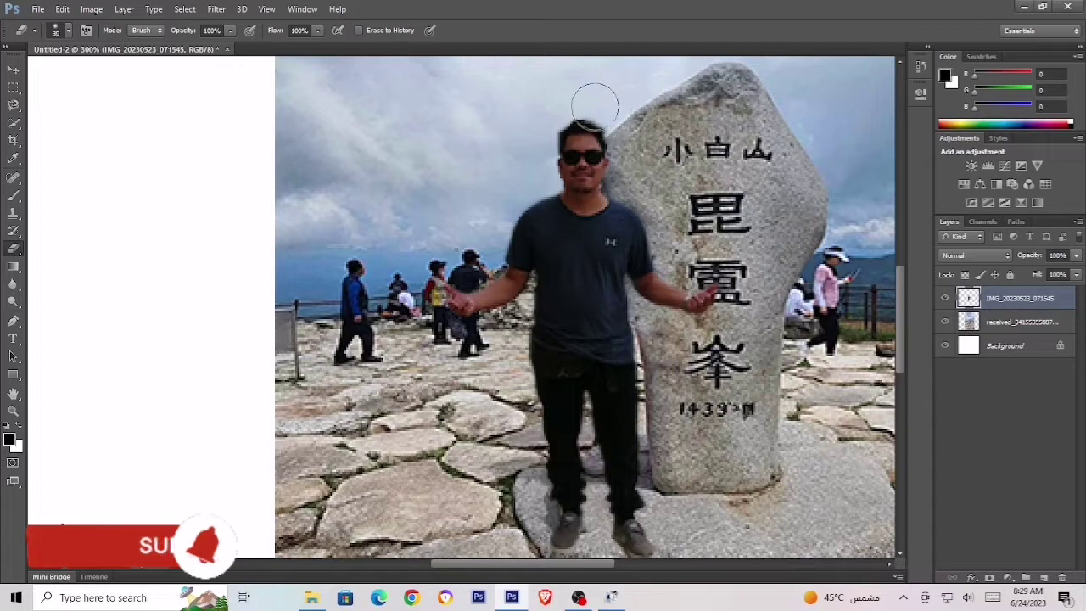
pyautogui.press('[')
pyautogui.press('[')
pyautogui.press('[')
pyautogui.press('[')
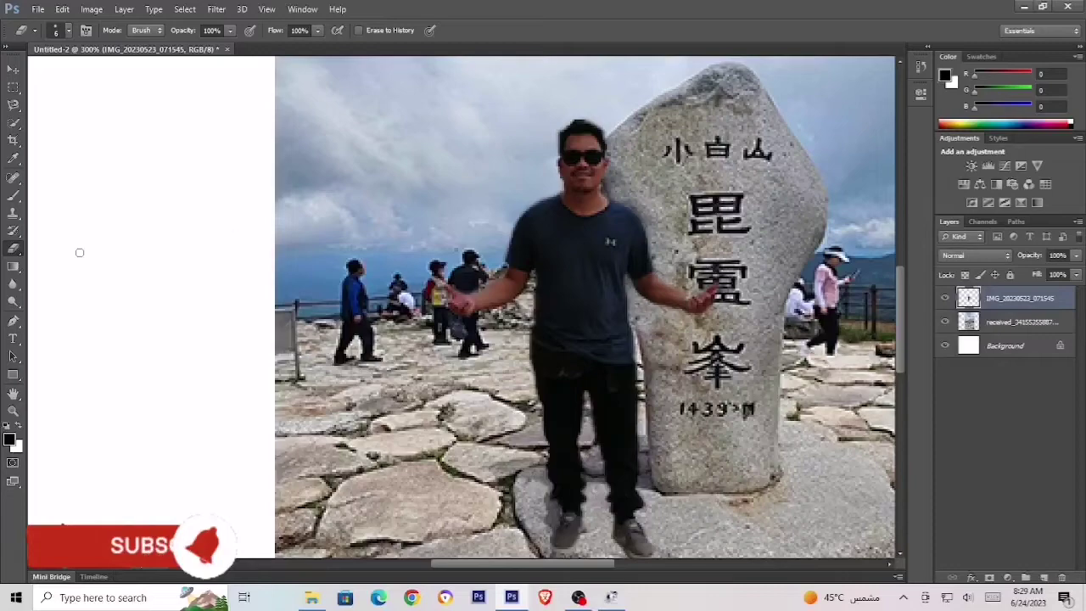
# - Examine how the man's edges and feet blend with the monument, both close up and in the full image
pyautogui.click(13, 411)
pyautogui.rightClick(502, 374)
pyautogui.click(546, 383)
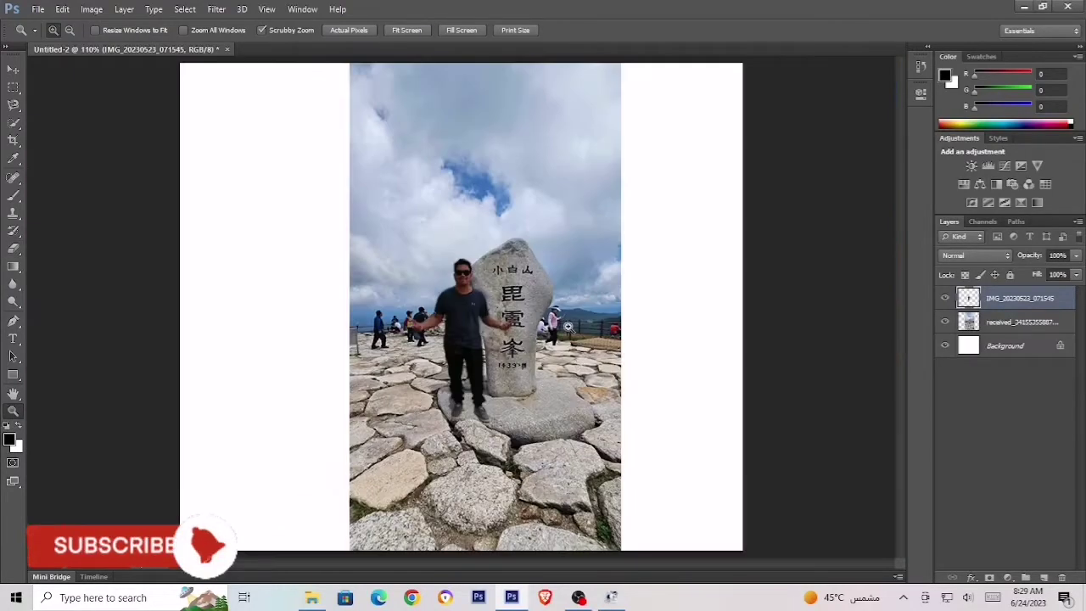
pyautogui.click(483, 416)
pyautogui.scroll(1, 484, 410)
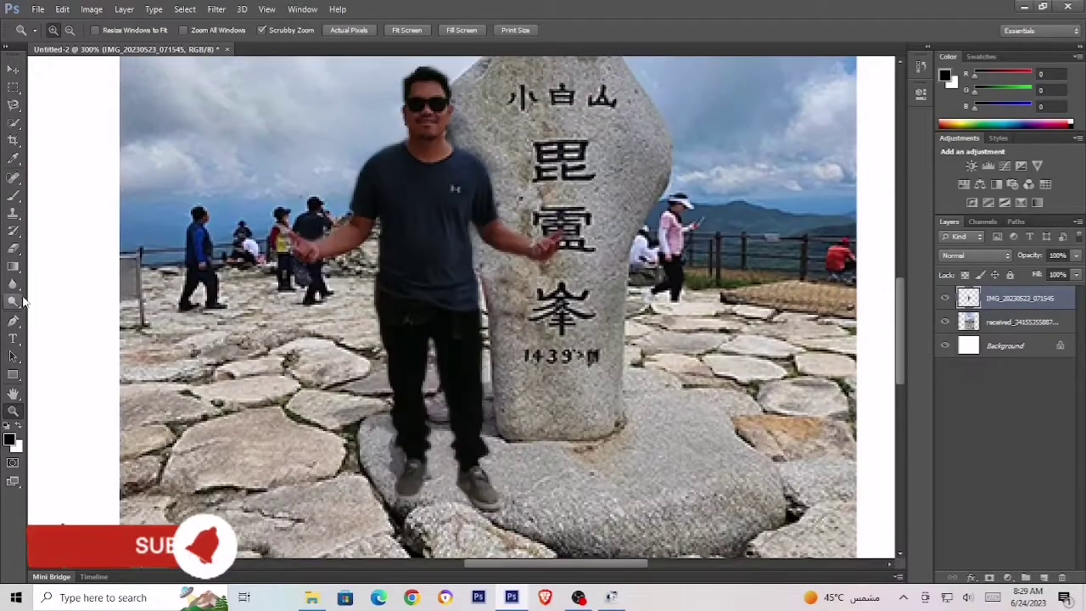
pyautogui.click(12, 248)
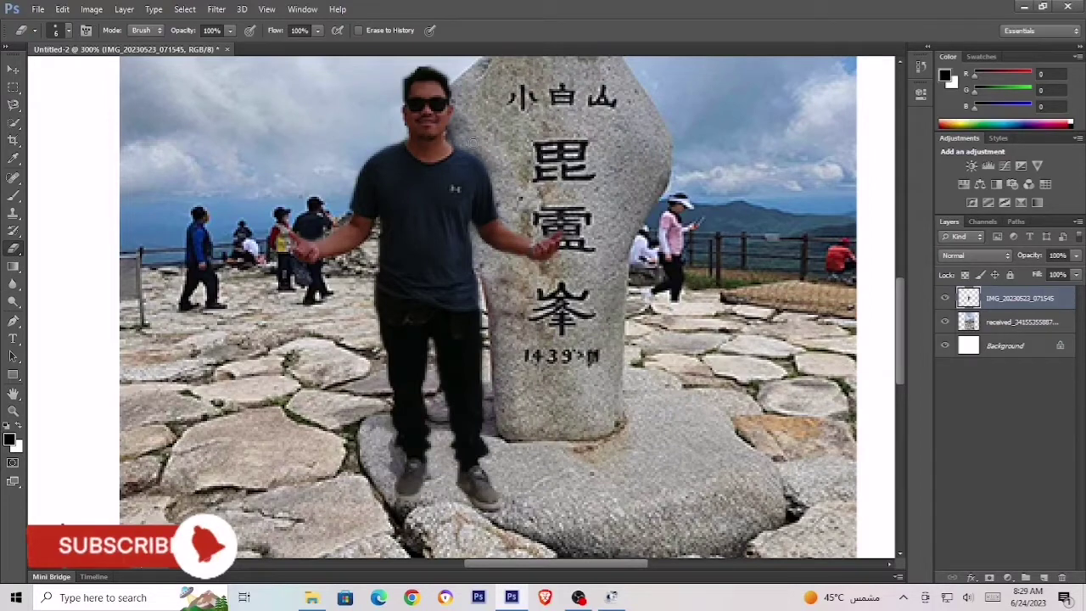
pyautogui.scroll(-1, 546, 319)
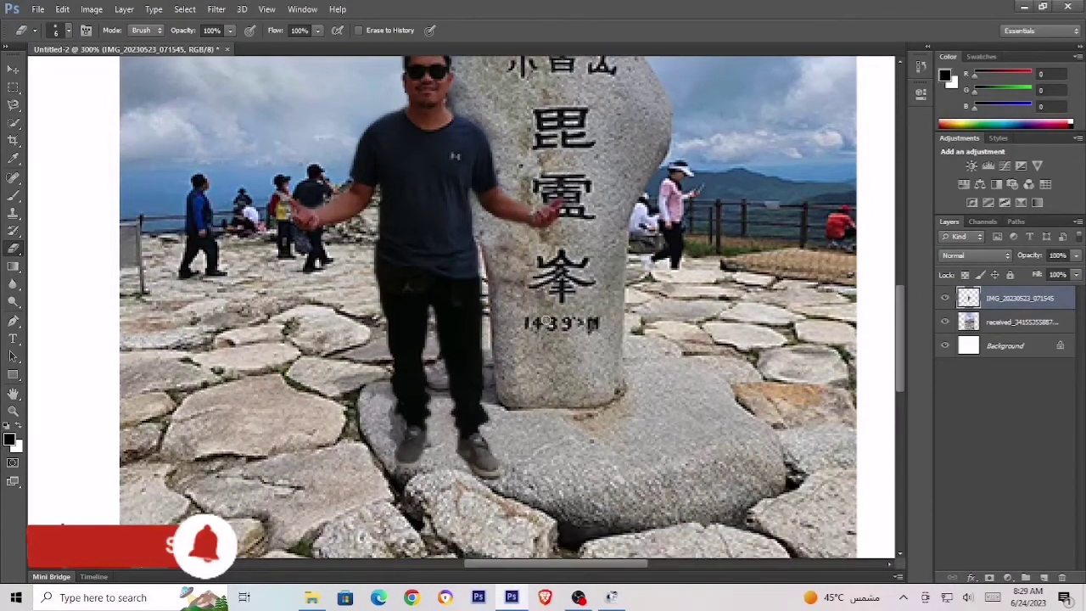
pyautogui.scroll(4, 513, 400)
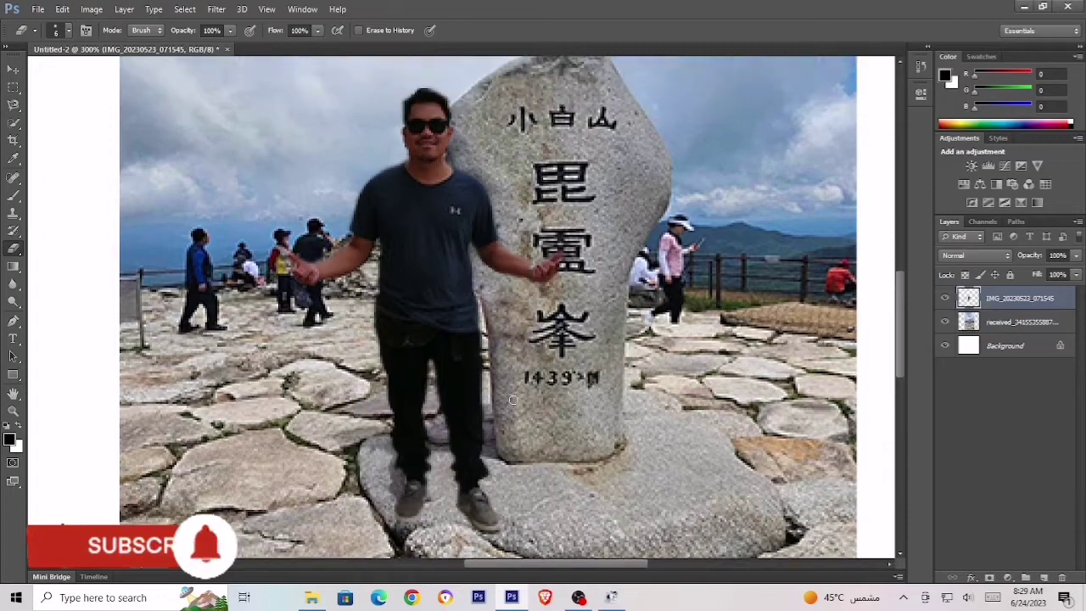
pyautogui.click(13, 411)
pyautogui.rightClick(108, 391)
pyautogui.click(141, 397)
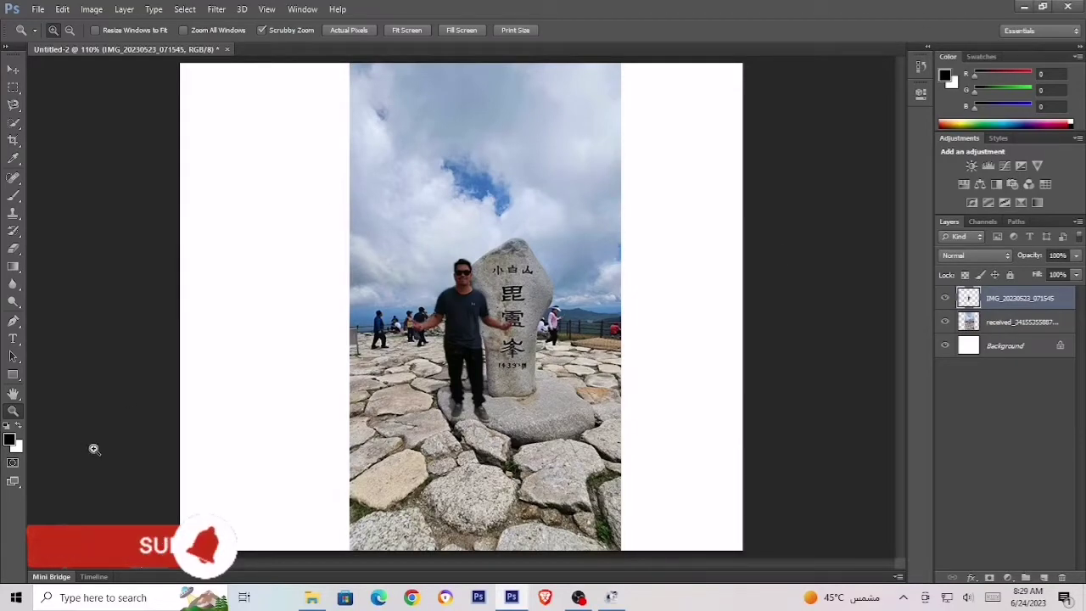
pyautogui.click(1024, 6)
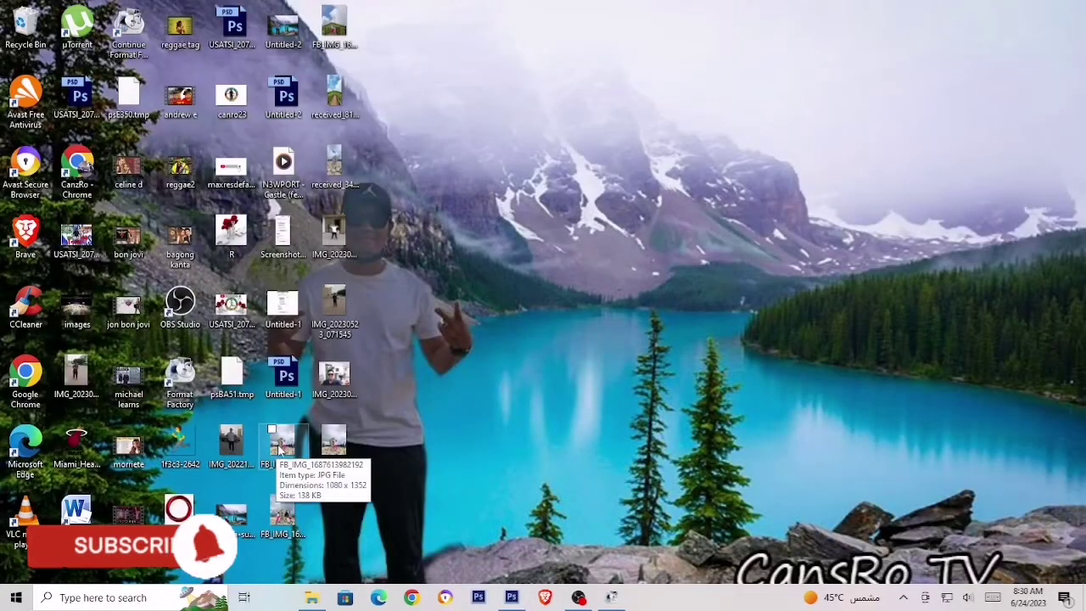
pyautogui.moveTo(334, 310); pyautogui.dragTo(487, 430)
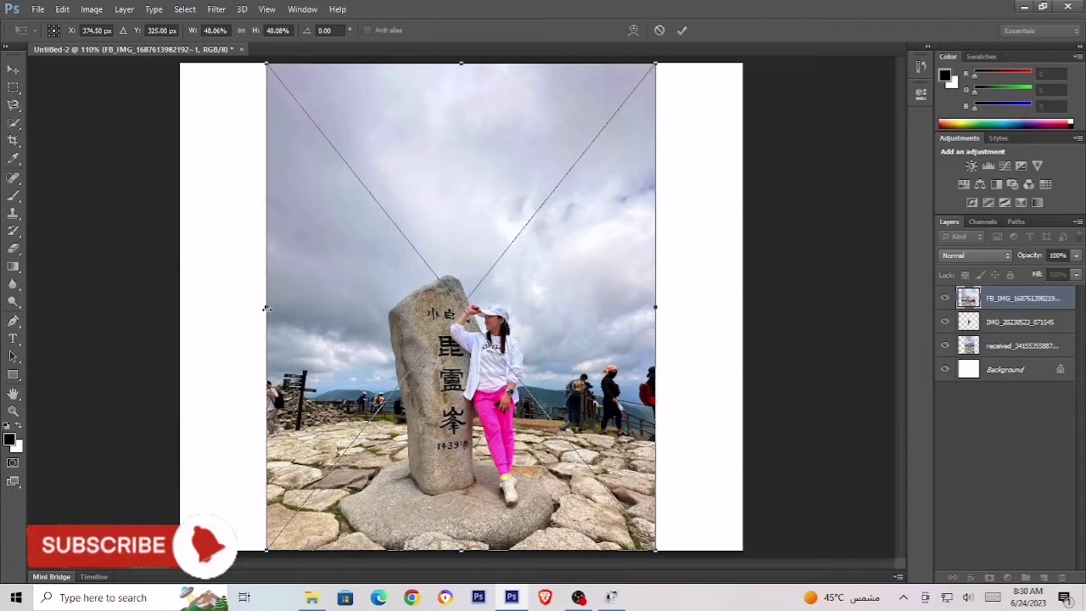
pyautogui.moveTo(265, 308); pyautogui.dragTo(169, 307)
pyautogui.moveTo(659, 302); pyautogui.dragTo(842, 341)
pyautogui.moveTo(166, 312); pyautogui.dragTo(146, 310)
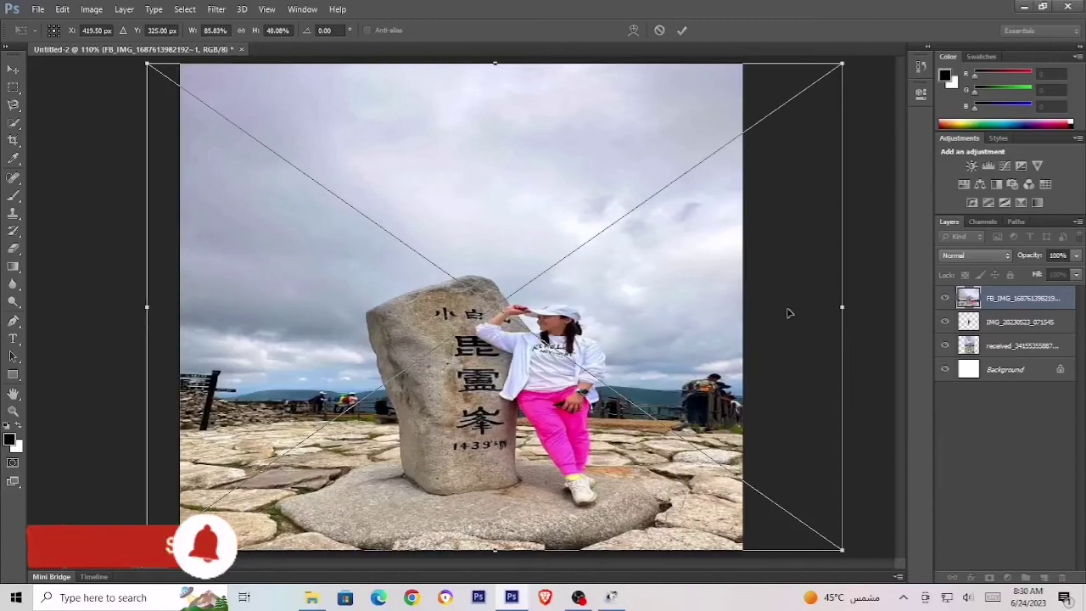
pyautogui.moveTo(845, 307); pyautogui.dragTo(893, 302)
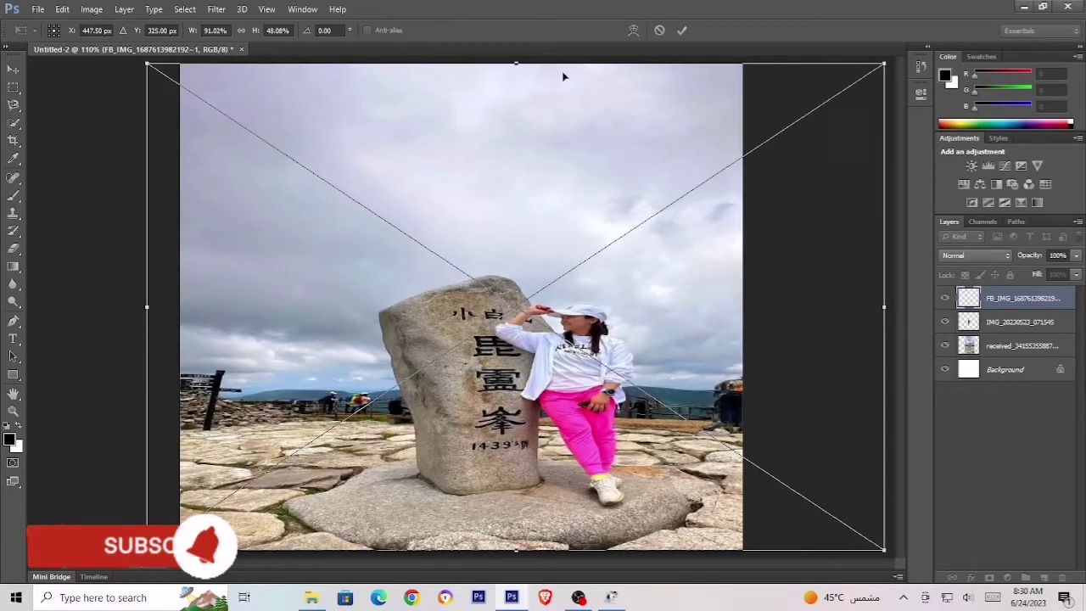
pyautogui.click(682, 30)
# - Rasterize the placed photo layer so it can be erased
pyautogui.click(12, 247)
pyautogui.click(521, 184)
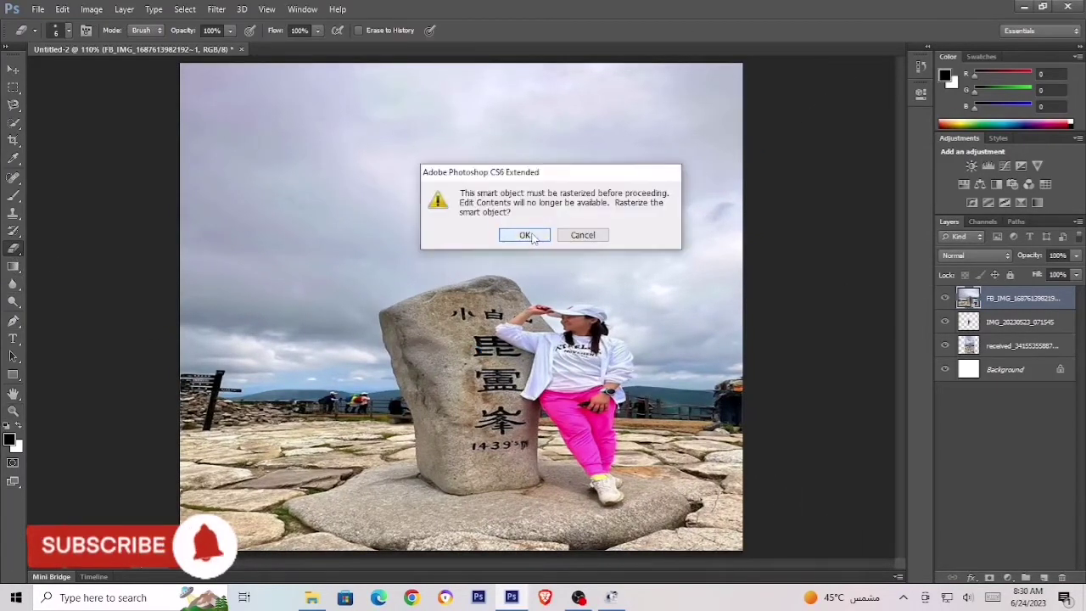
pyautogui.press('Return')
# - Try erasing the placed photo over the man with a size 175 eraser, and undo the stroke
pyautogui.press(']')
pyautogui.press(']')
pyautogui.press(']')
pyautogui.press(']')
pyautogui.press(']')
pyautogui.press(']')
pyautogui.press(']')
pyautogui.press(']')
pyautogui.press(']')
pyautogui.press(']')
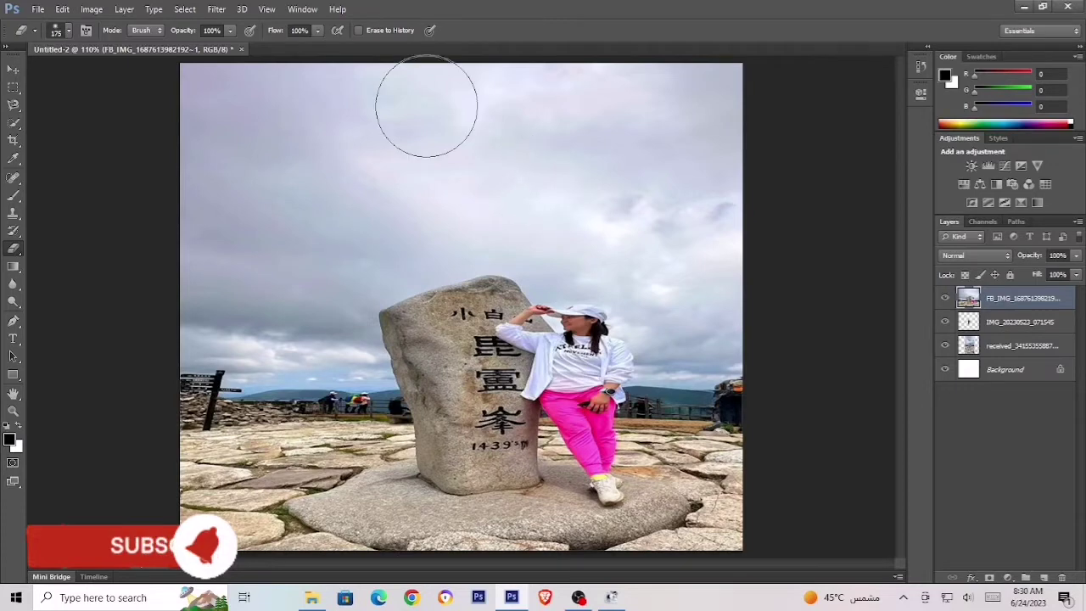
pyautogui.moveTo(424, 110)
pyautogui.mouseDown()
pyautogui.moveTo(431, 281)
pyautogui.moveTo(420, 348)
pyautogui.mouseUp()
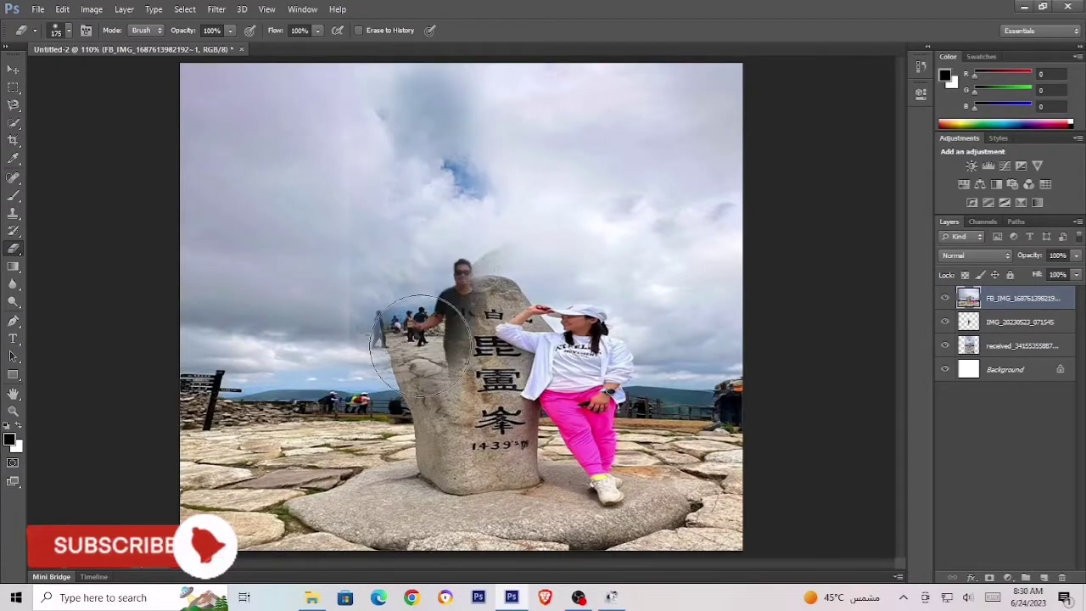
pyautogui.click(61, 10)
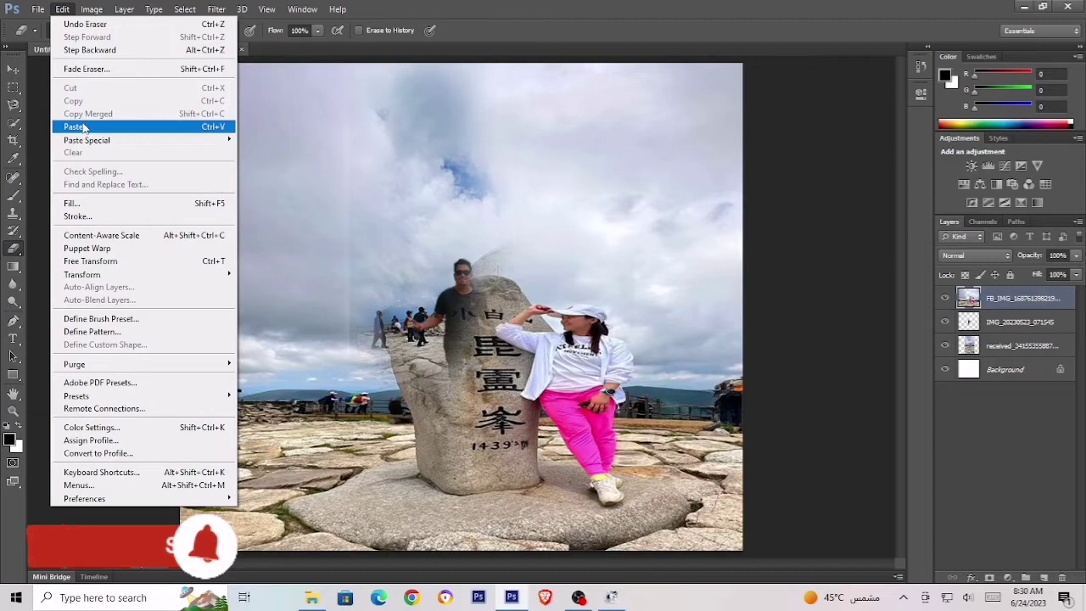
pyautogui.click(80, 49)
# - Erase the middle of the placed photo with an eraser reduced to size 90, uncovering the man, monument and sky underneath
pyautogui.press('[')
pyautogui.press('[')
pyautogui.press('[')
pyautogui.press('[')
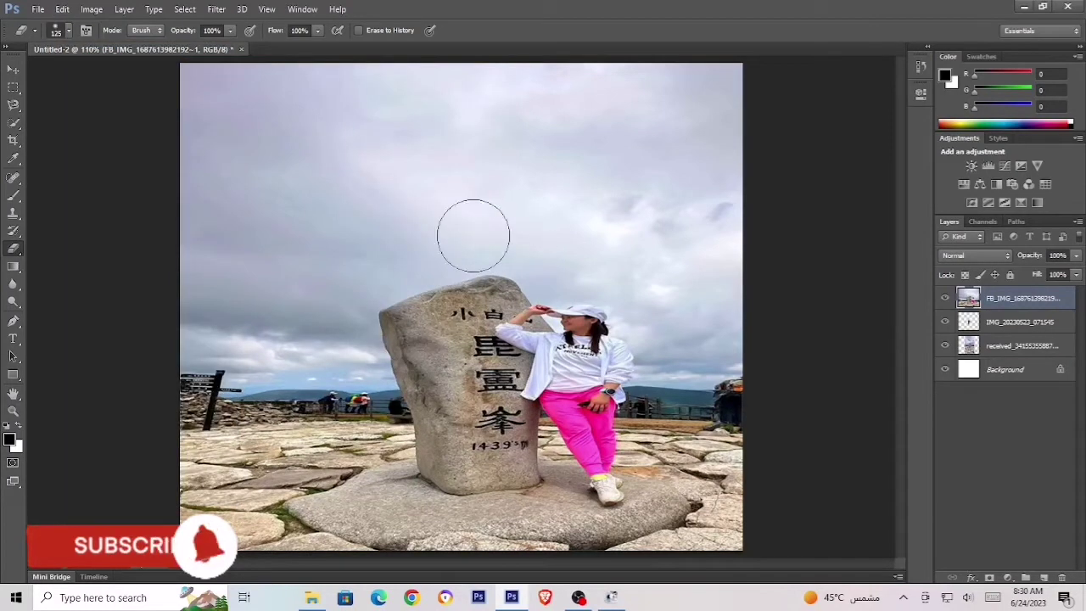
pyautogui.moveTo(468, 119)
pyautogui.mouseDown()
pyautogui.moveTo(490, 271)
pyautogui.moveTo(446, 337)
pyautogui.moveTo(476, 261)
pyautogui.moveTo(526, 258)
pyautogui.moveTo(504, 81)
pyautogui.moveTo(467, 93)
pyautogui.moveTo(460, 175)
pyautogui.mouseUp()
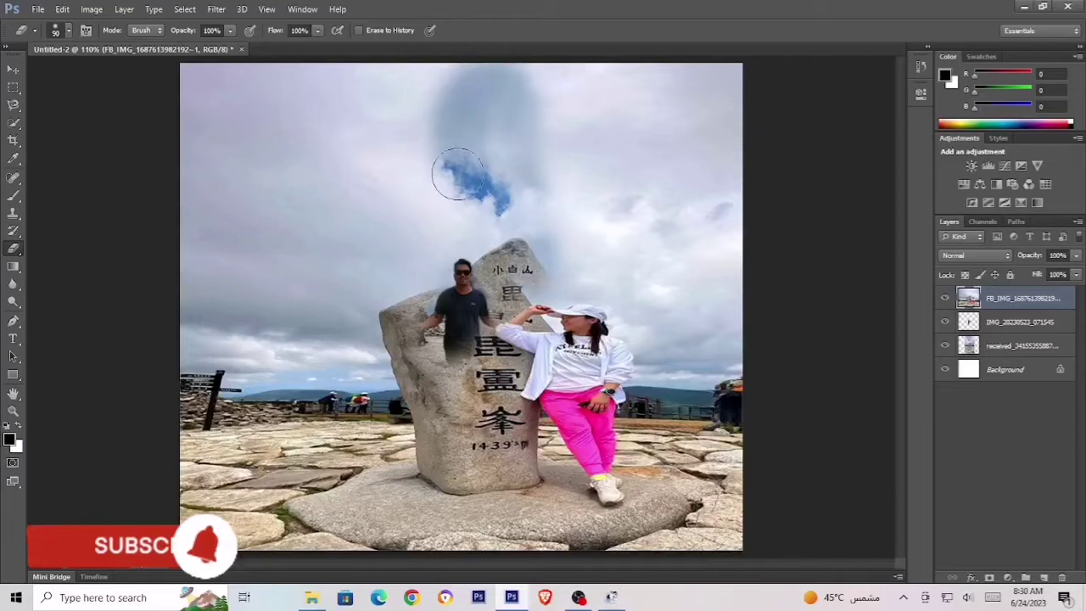
pyautogui.moveTo(545, 285)
pyautogui.mouseDown()
pyautogui.moveTo(505, 384)
pyautogui.moveTo(503, 257)
pyautogui.moveTo(532, 386)
pyautogui.moveTo(520, 456)
pyautogui.moveTo(496, 448)
pyautogui.moveTo(547, 297)
pyautogui.moveTo(550, 437)
pyautogui.moveTo(471, 468)
pyautogui.moveTo(453, 451)
pyautogui.moveTo(458, 283)
pyautogui.moveTo(429, 319)
pyautogui.moveTo(437, 116)
pyautogui.moveTo(451, 83)
pyautogui.moveTo(449, 204)
pyautogui.moveTo(427, 299)
pyautogui.moveTo(413, 325)
pyautogui.moveTo(407, 317)
pyautogui.moveTo(463, 412)
pyautogui.moveTo(486, 482)
pyautogui.moveTo(448, 469)
pyautogui.moveTo(423, 405)
pyautogui.moveTo(412, 323)
pyautogui.moveTo(424, 474)
pyautogui.moveTo(499, 490)
pyautogui.moveTo(453, 532)
pyautogui.moveTo(437, 492)
pyautogui.moveTo(504, 526)
pyautogui.moveTo(534, 479)
pyautogui.moveTo(530, 530)
pyautogui.moveTo(552, 509)
pyautogui.moveTo(552, 484)
pyautogui.moveTo(577, 547)
pyautogui.moveTo(556, 505)
pyautogui.moveTo(551, 283)
pyautogui.moveTo(530, 87)
pyautogui.moveTo(554, 109)
pyautogui.moveTo(562, 276)
pyautogui.moveTo(580, 330)
pyautogui.moveTo(442, 458)
pyautogui.moveTo(424, 458)
pyautogui.moveTo(424, 386)
pyautogui.moveTo(412, 403)
pyautogui.moveTo(437, 505)
pyautogui.moveTo(386, 449)
pyautogui.moveTo(442, 483)
pyautogui.moveTo(560, 475)
pyautogui.moveTo(492, 99)
pyautogui.moveTo(417, 90)
pyautogui.moveTo(419, 230)
pyautogui.moveTo(398, 89)
pyautogui.moveTo(565, 90)
pyautogui.moveTo(560, 240)
pyautogui.moveTo(572, 254)
pyautogui.moveTo(577, 348)
pyautogui.moveTo(585, 335)
pyautogui.moveTo(575, 358)
pyautogui.moveTo(592, 446)
pyautogui.moveTo(565, 552)
pyautogui.moveTo(590, 509)
pyautogui.moveTo(580, 485)
pyautogui.moveTo(607, 446)
pyautogui.moveTo(598, 399)
pyautogui.moveTo(611, 356)
pyautogui.moveTo(552, 293)
pyautogui.moveTo(599, 77)
pyautogui.mouseUp()
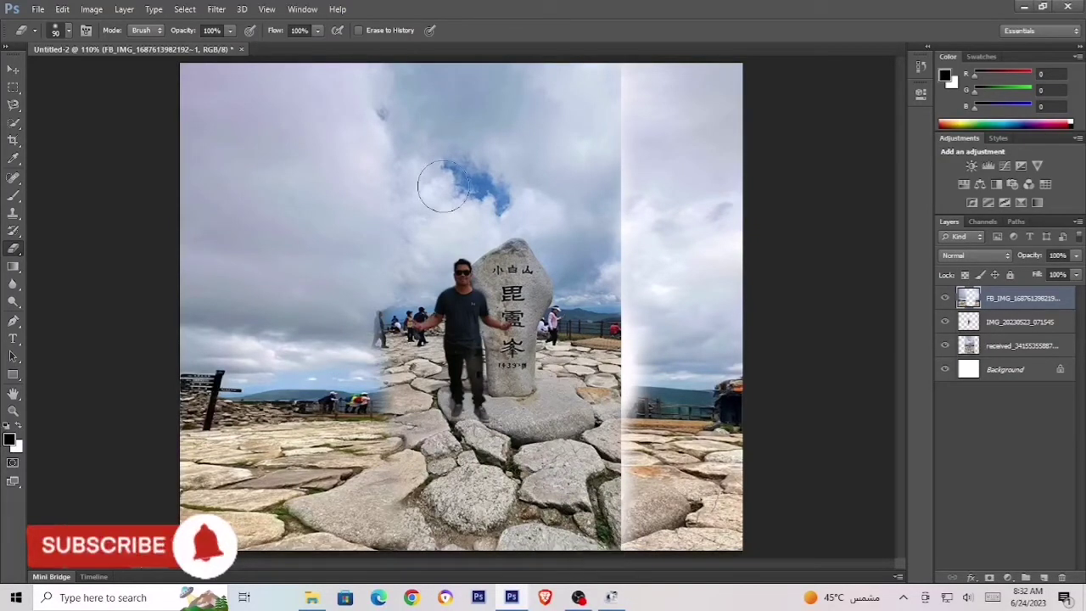
# - Move the placed photo layer up so its horizon lines up with the horizon behind the man
pyautogui.press('v')
pyautogui.moveTo(716, 386)
pyautogui.mouseDown()
pyautogui.moveTo(709, 303)
pyautogui.moveTo(769, 303)
pyautogui.moveTo(713, 322)
pyautogui.mouseUp()
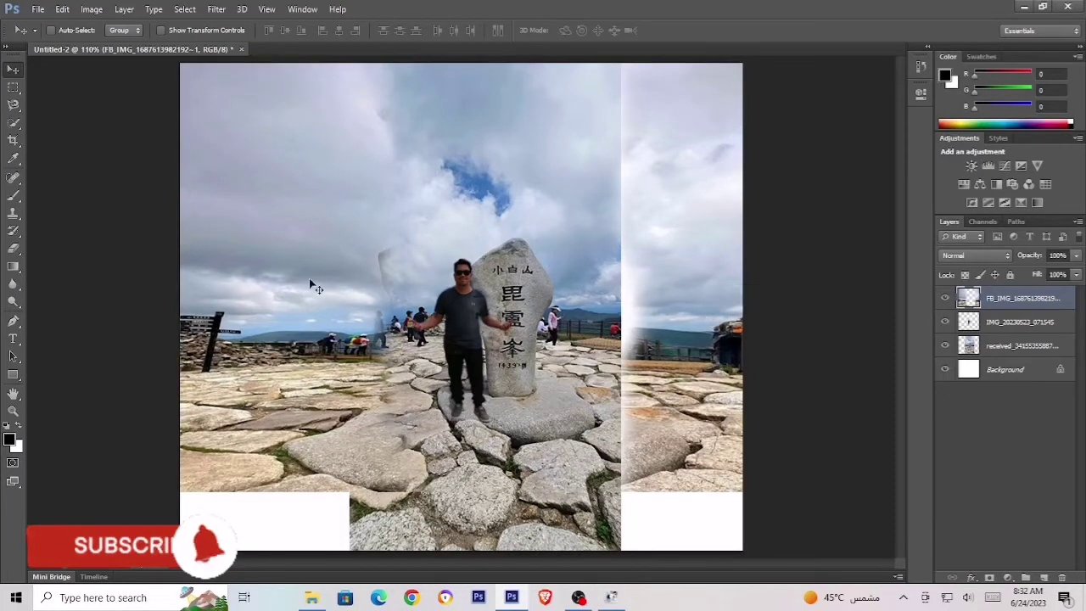
pyautogui.click(62, 8)
# - Cut the right-hand strip of the placed photo, from just inside the monument photo's edge outward, and paste it as a new layer
pyautogui.click(12, 90)
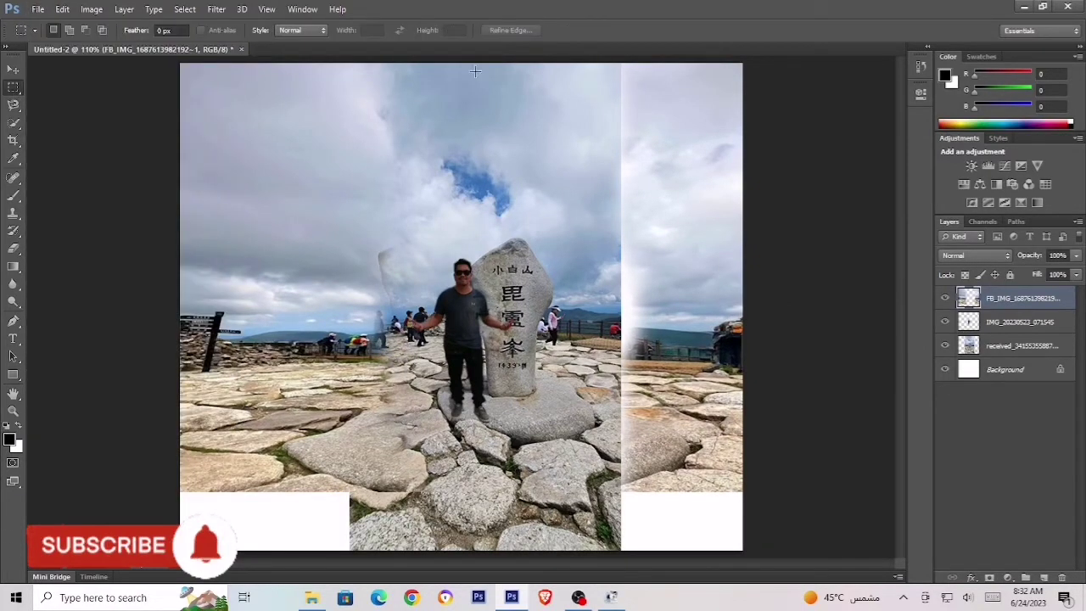
pyautogui.moveTo(614, 61); pyautogui.dragTo(796, 517)
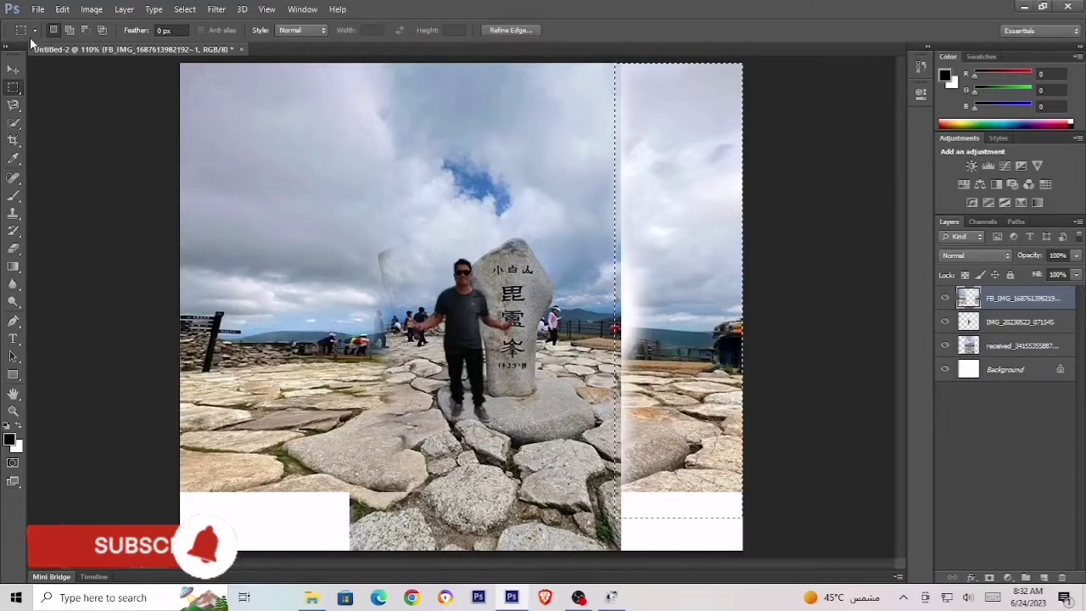
pyautogui.click(63, 9)
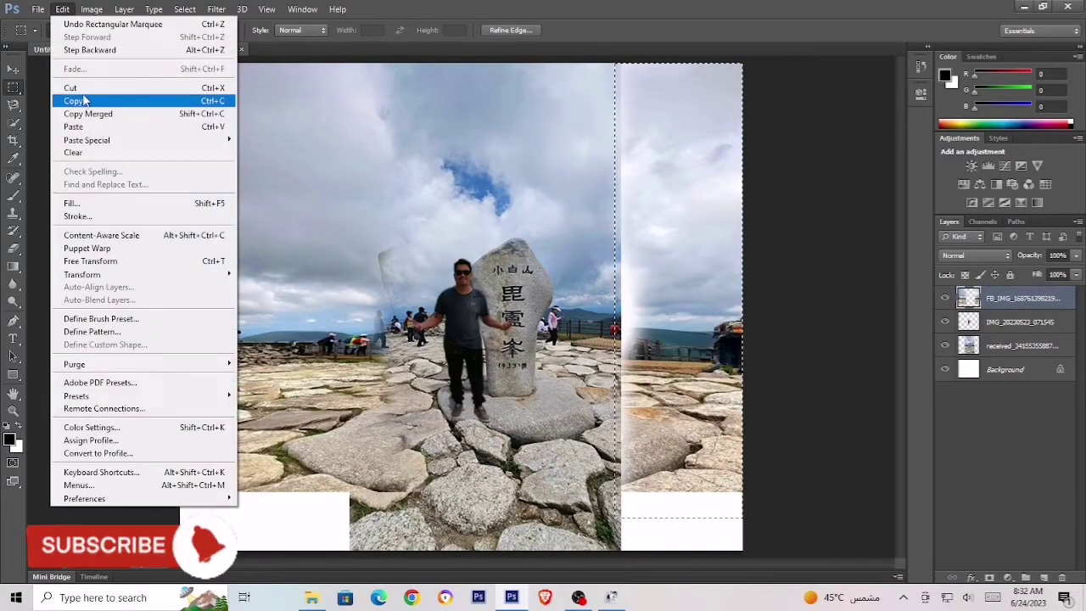
pyautogui.click(70, 87)
pyautogui.rightClick(656, 364)
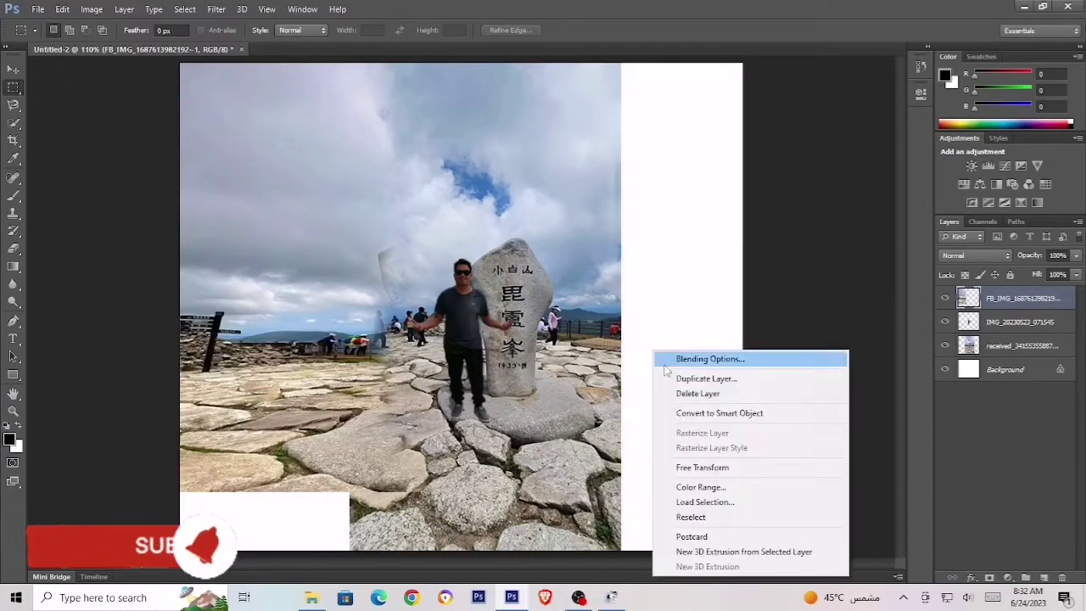
pyautogui.click(63, 12)
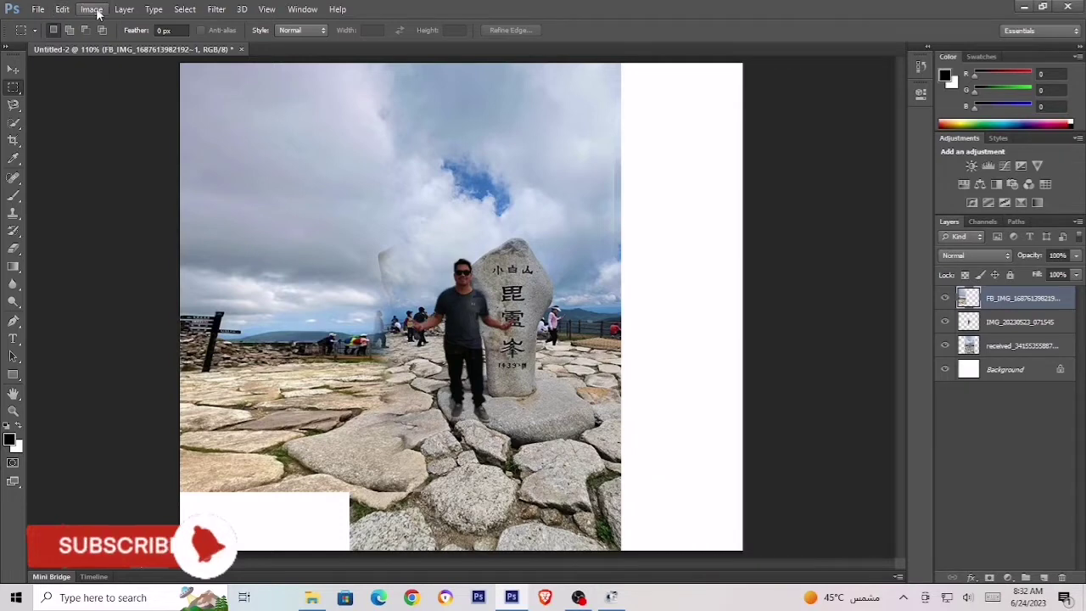
pyautogui.click(63, 9)
pyautogui.click(68, 126)
# - Move the pasted strip to the right side of the canvas and enlarge it to about 154%, covering the white area and matching the horizon
pyautogui.press('v')
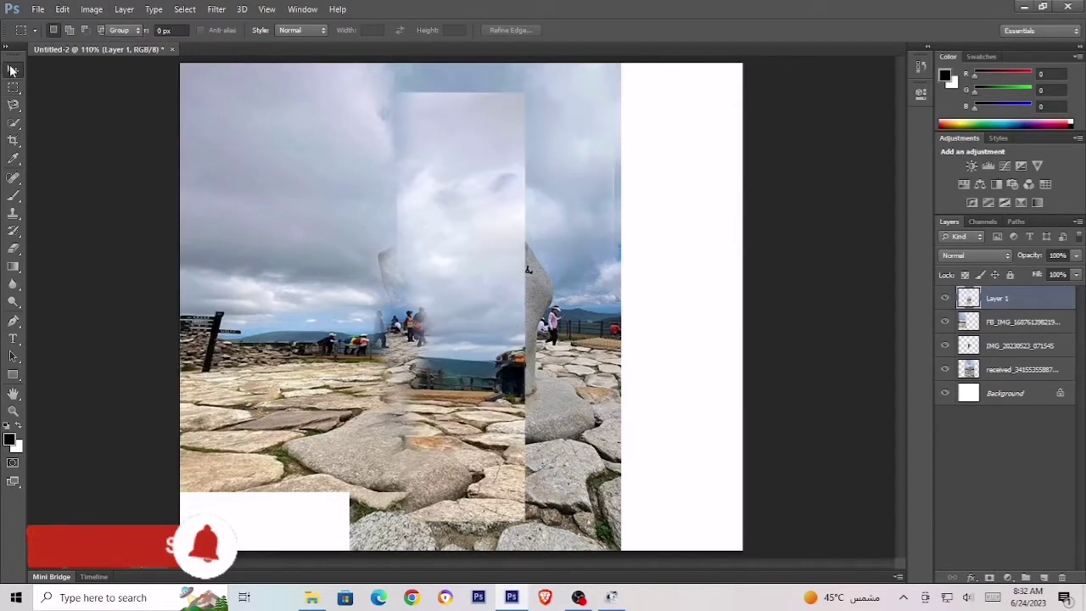
pyautogui.moveTo(477, 363); pyautogui.dragTo(686, 341)
pyautogui.moveTo(652, 374); pyautogui.dragTo(668, 406)
pyautogui.hotkey('ctrl', 't')
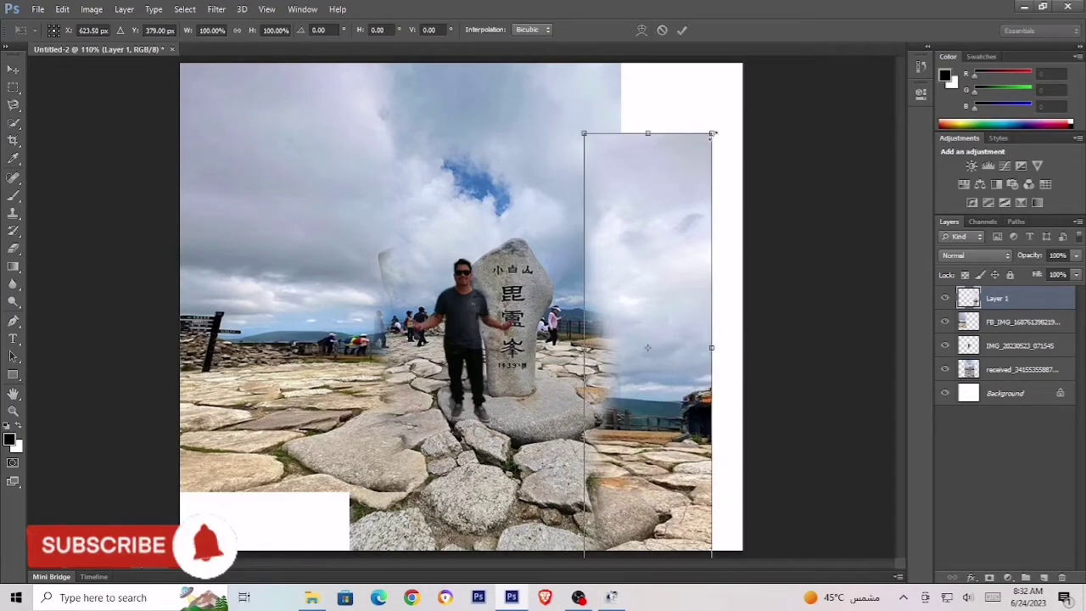
pyautogui.moveTo(713, 133); pyautogui.dragTo(754, 30)
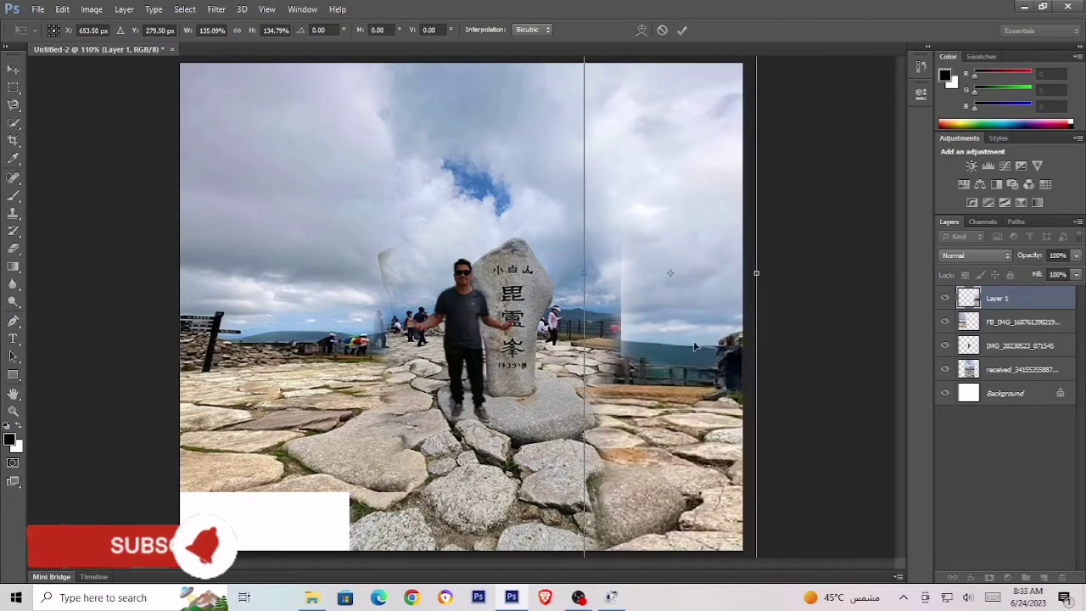
pyautogui.moveTo(680, 280); pyautogui.dragTo(671, 365)
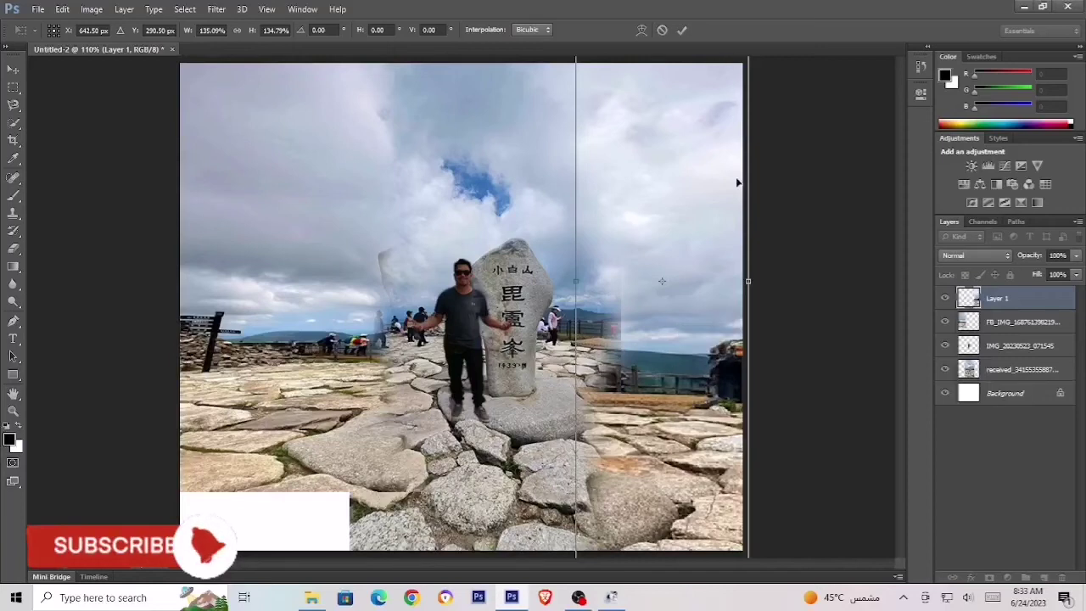
pyautogui.moveTo(737, 179); pyautogui.dragTo(747, 64)
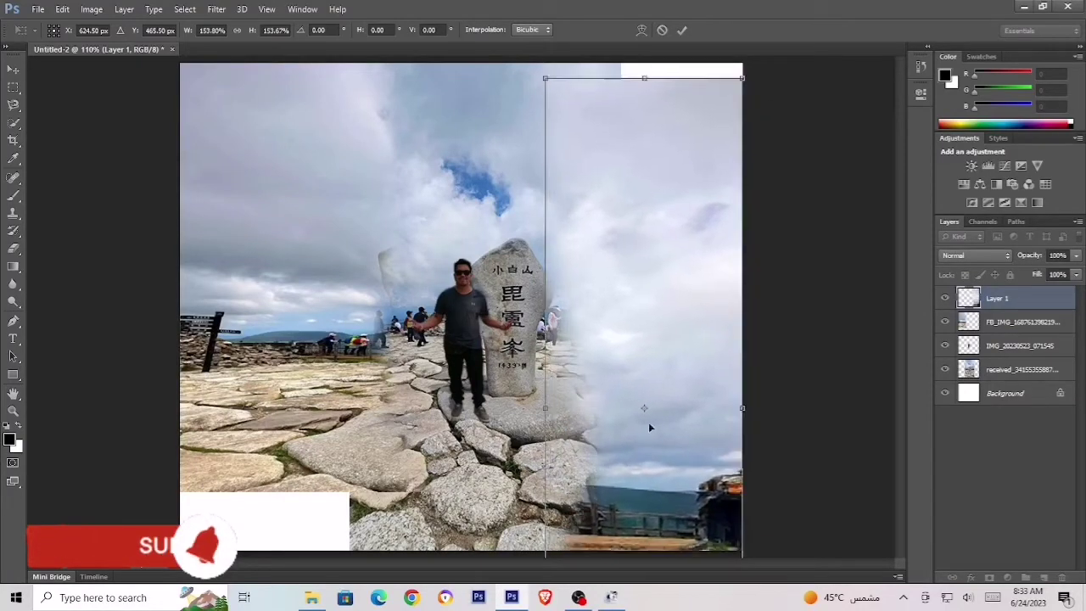
pyautogui.moveTo(648, 422); pyautogui.dragTo(685, 268)
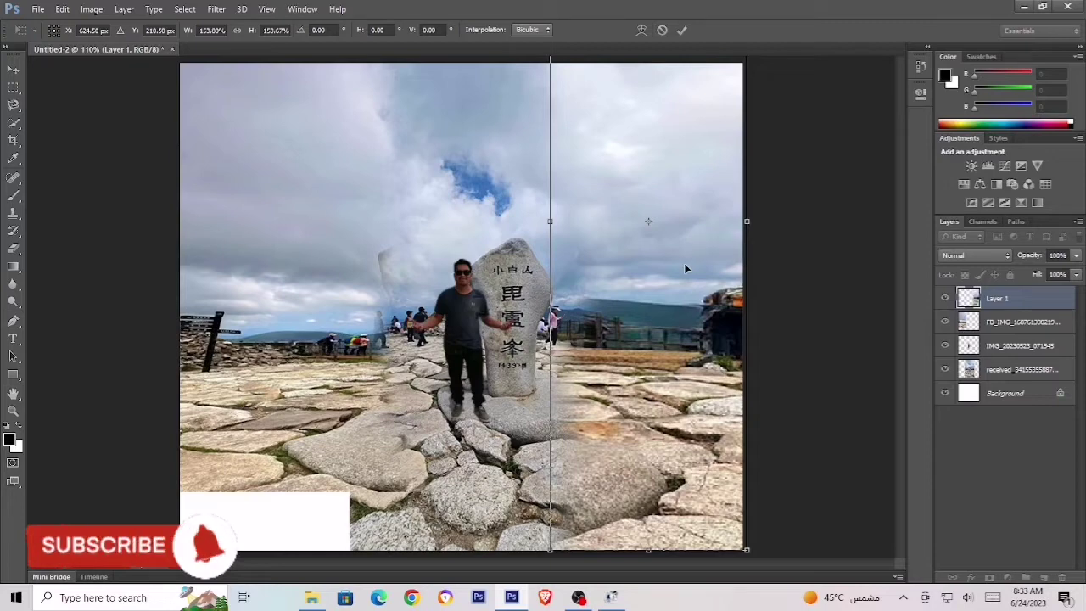
pyautogui.click(682, 29)
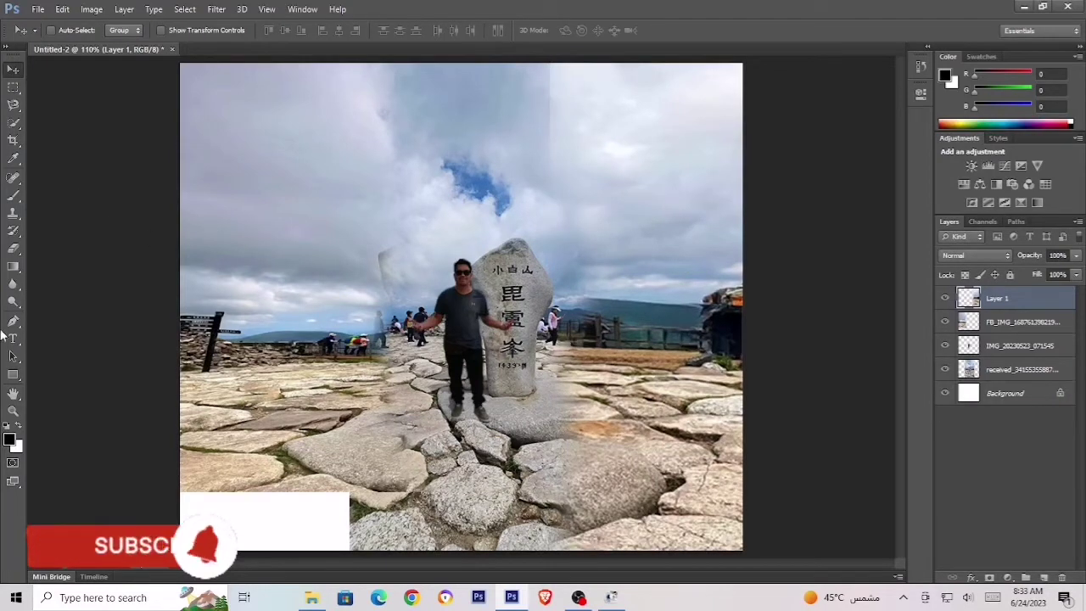
# - Erase the inner edge of the enlarged strip with a size 90 eraser to blend it into the monument, rocks and sky
pyautogui.click(13, 248)
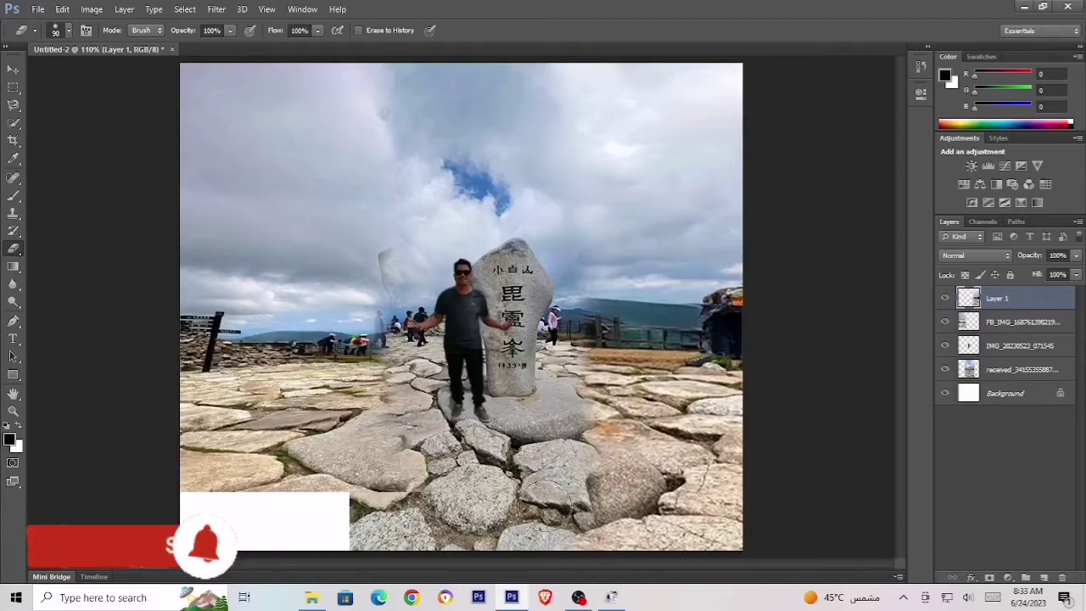
pyautogui.click(12, 87)
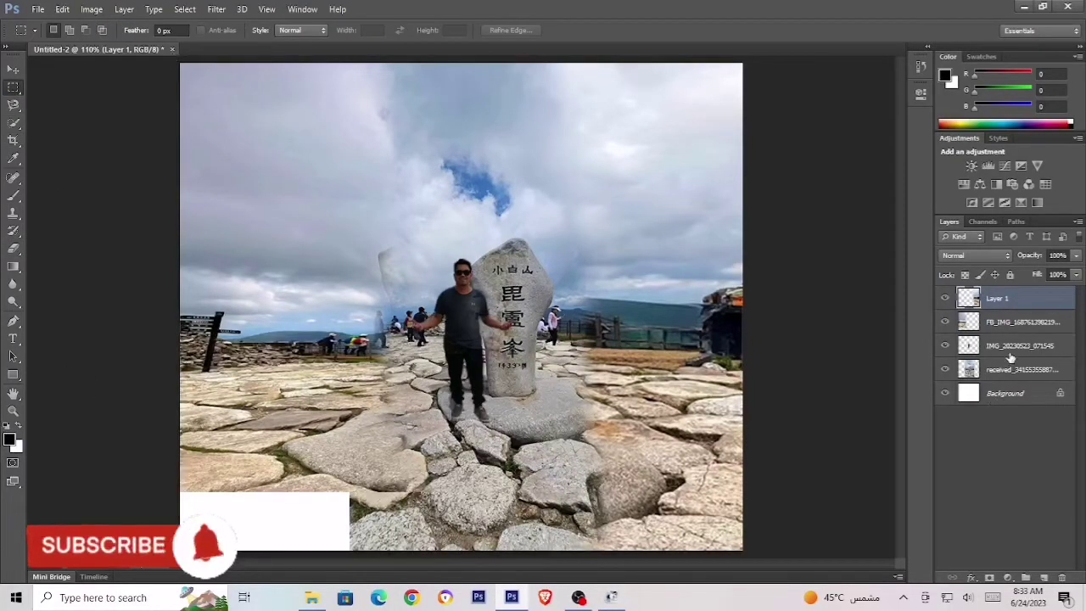
# - Shift the FB_IMG photo layer slightly right and down, and select its left part over the full canvas height with a rectangular marquee
pyautogui.click(999, 323)
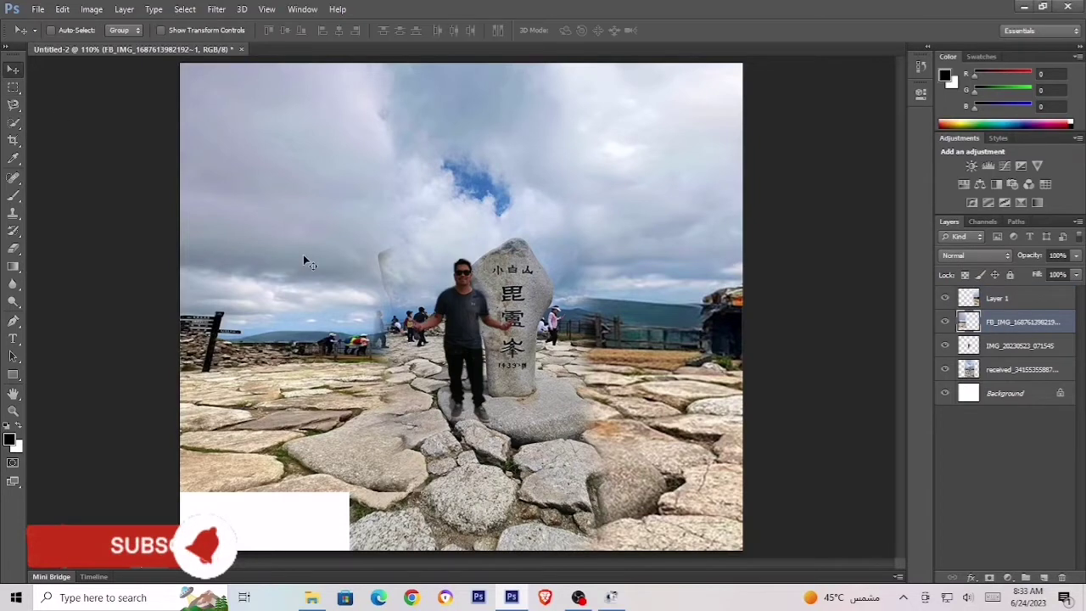
pyautogui.moveTo(303, 258); pyautogui.dragTo(315, 266)
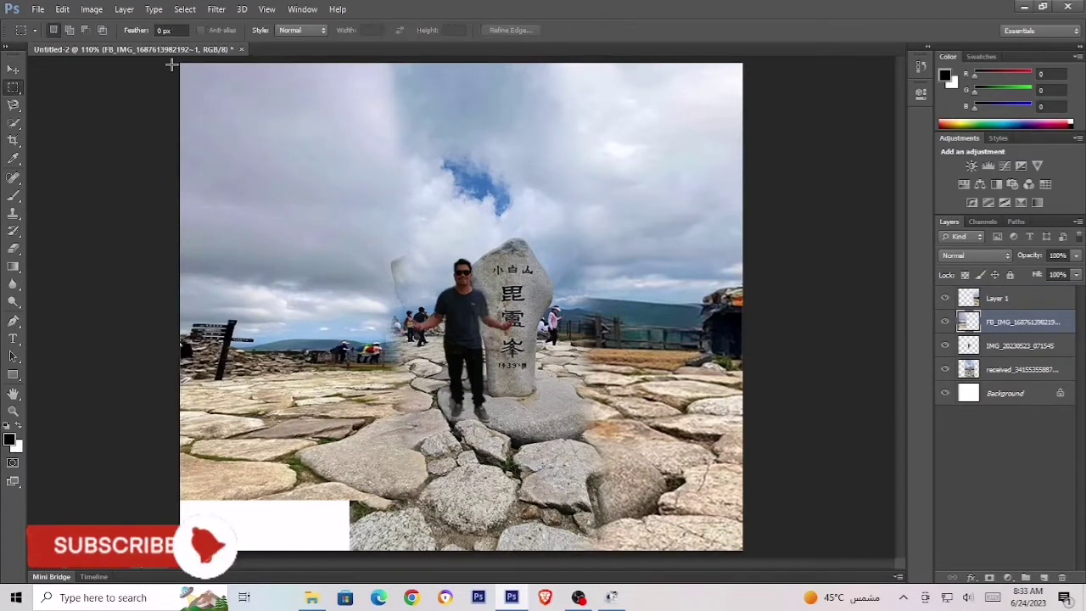
pyautogui.moveTo(171, 64); pyautogui.dragTo(393, 551)
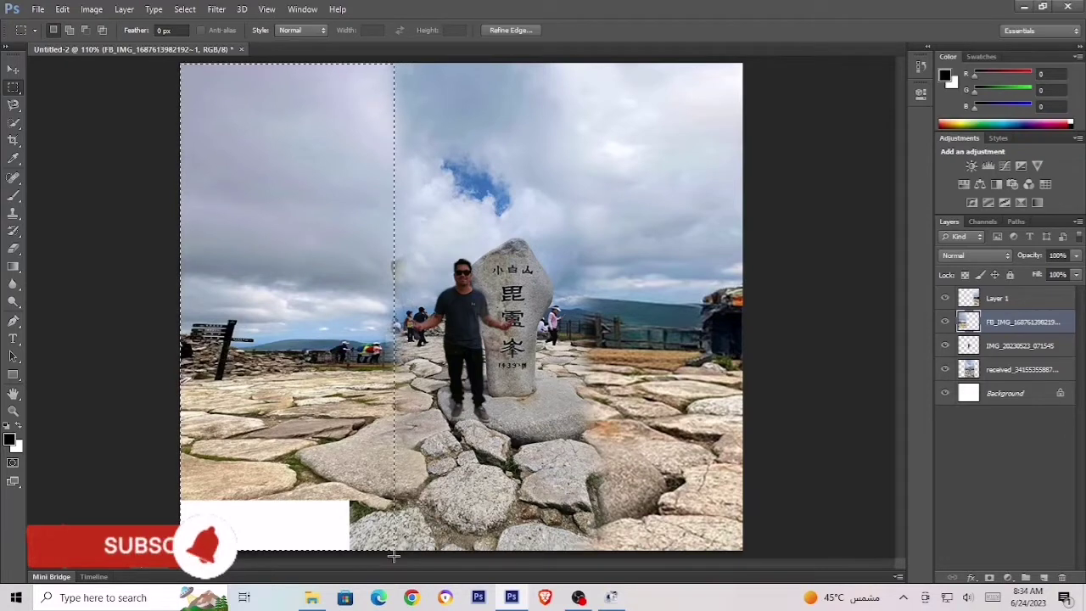
# - Try cutting the selected left part of the photo and pasting it as a new layer
pyautogui.click(60, 10)
pyautogui.click(72, 85)
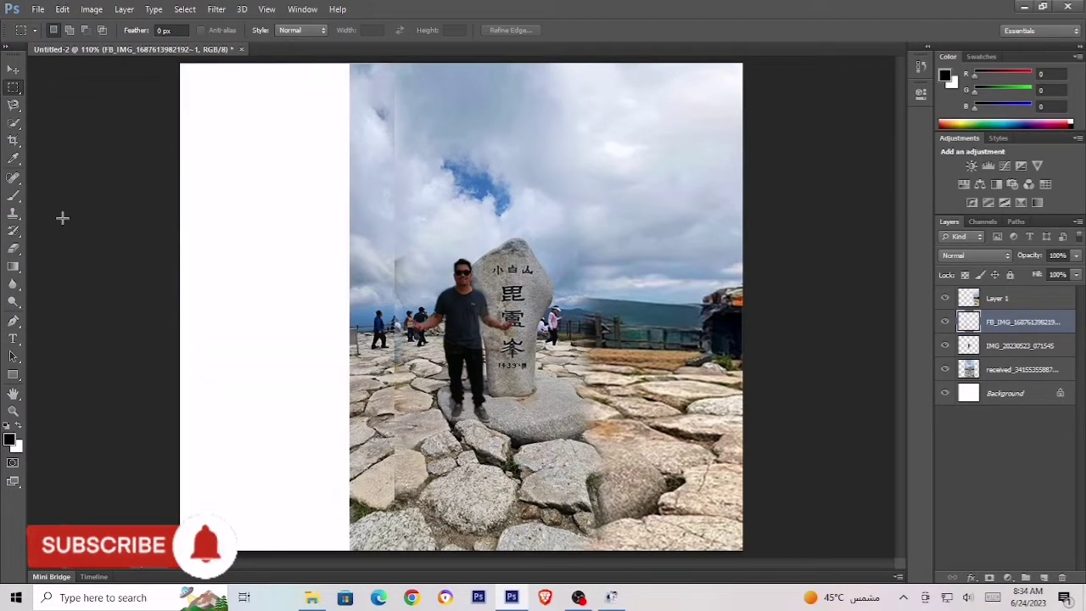
pyautogui.click(62, 10)
pyautogui.click(119, 126)
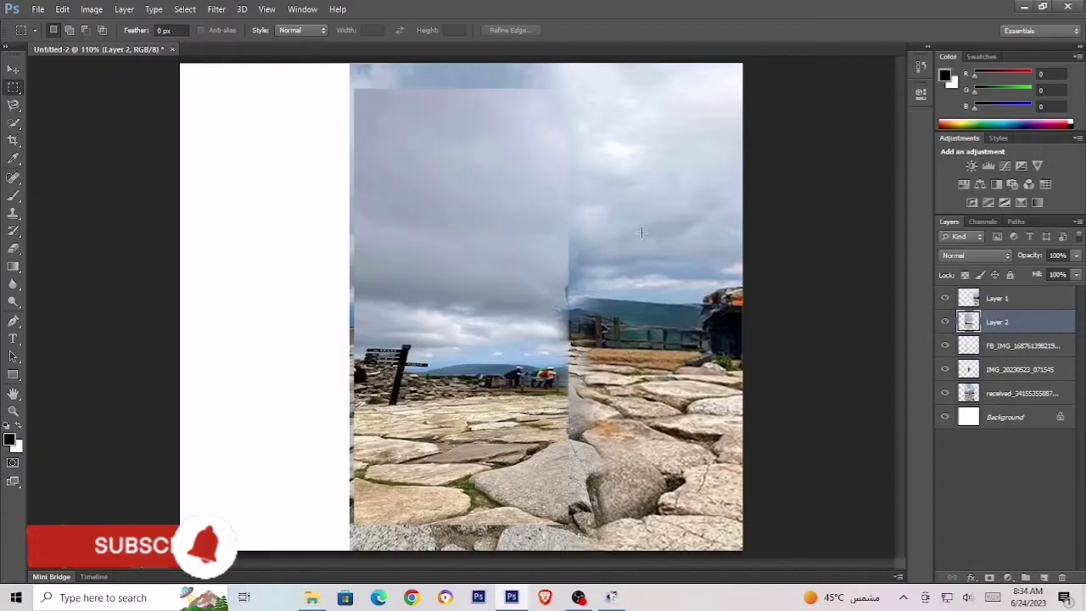
# - Try pasting a second copy of the cut photo part and moving it toward the right side of the canvas
pyautogui.click(38, 9)
pyautogui.click(289, 259)
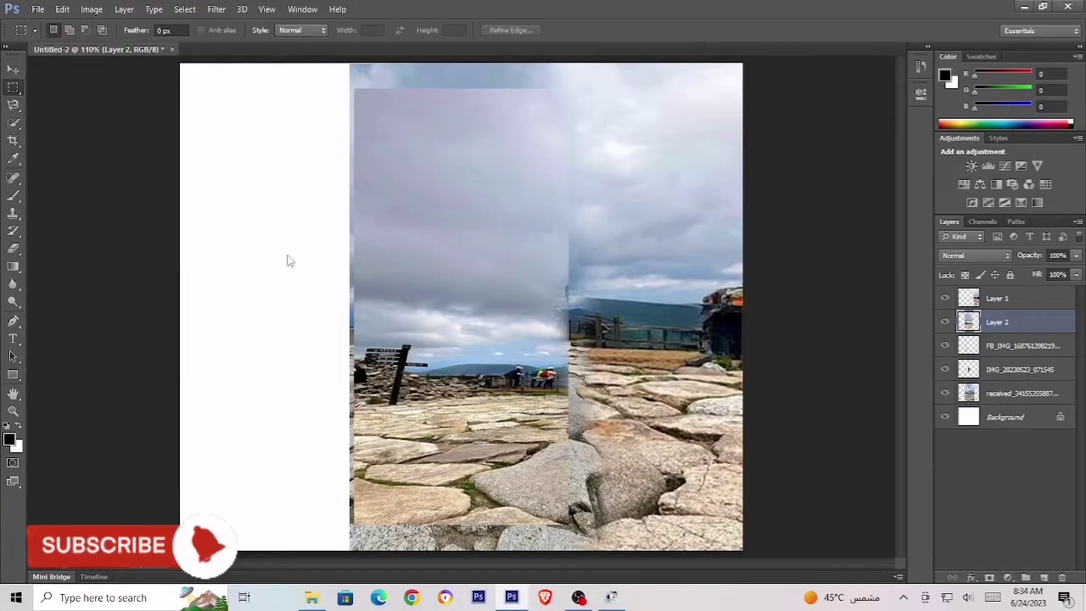
pyautogui.moveTo(464, 366); pyautogui.dragTo(365, 349)
pyautogui.click(247, 218)
pyautogui.rightClick(255, 201)
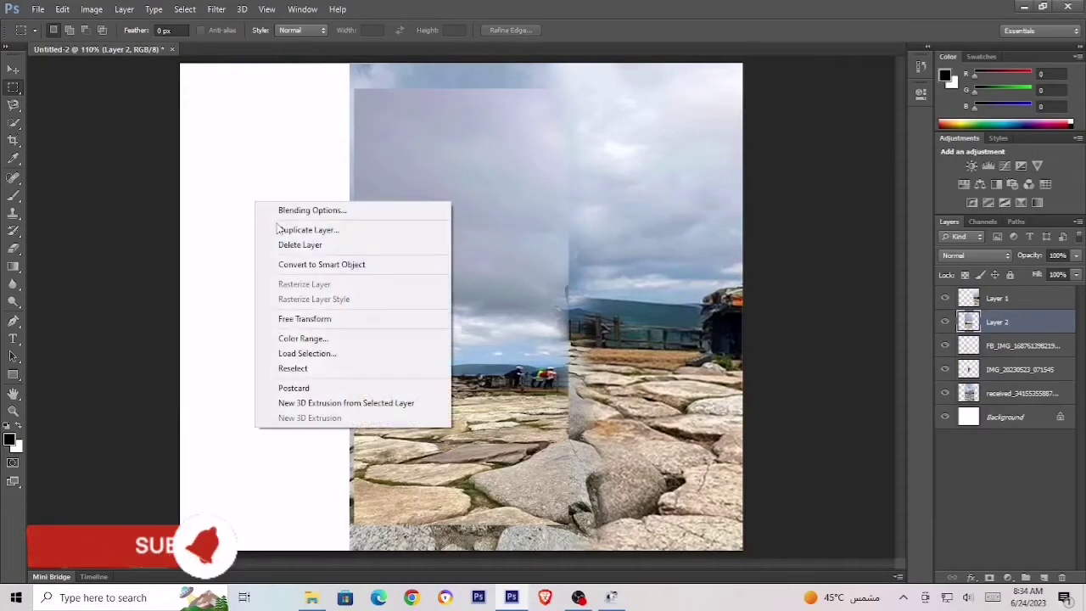
pyautogui.press('Escape')
pyautogui.click(62, 9)
pyautogui.click(102, 126)
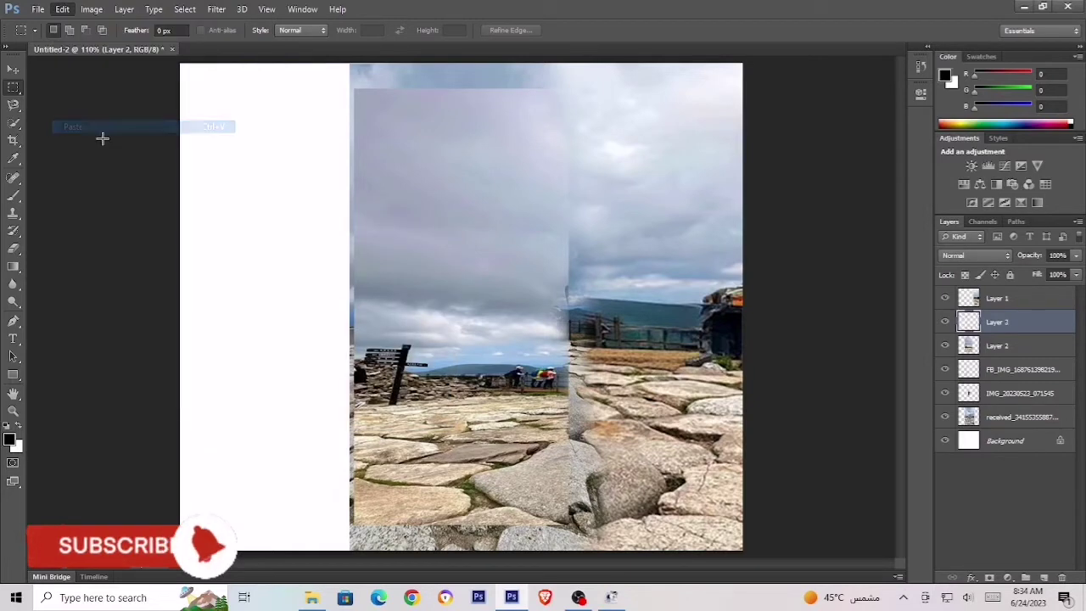
pyautogui.press('v')
pyautogui.moveTo(325, 266); pyautogui.dragTo(433, 320)
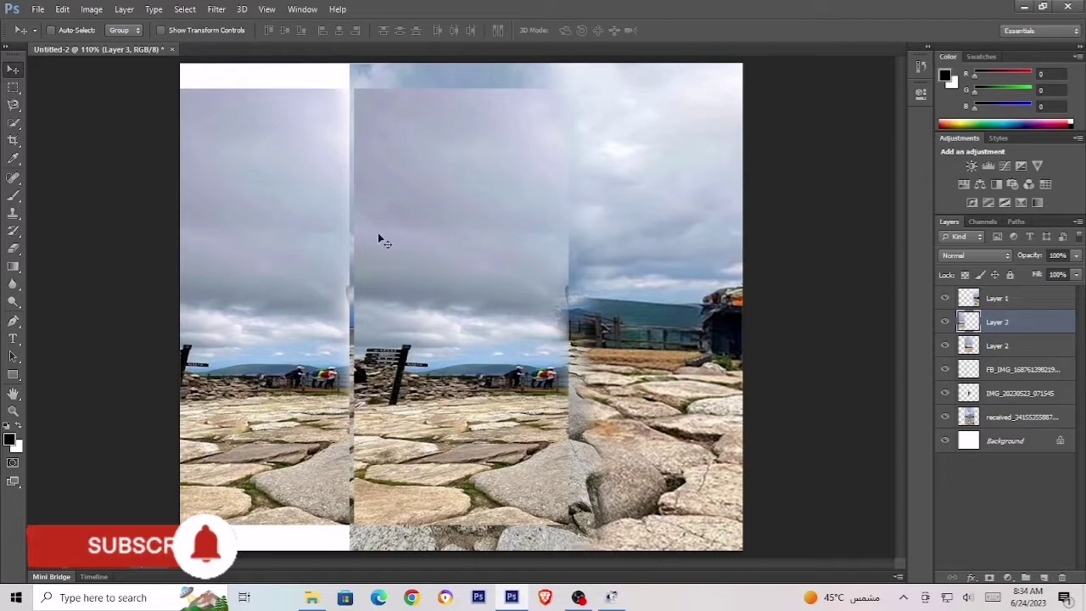
pyautogui.moveTo(378, 232); pyautogui.dragTo(771, 334)
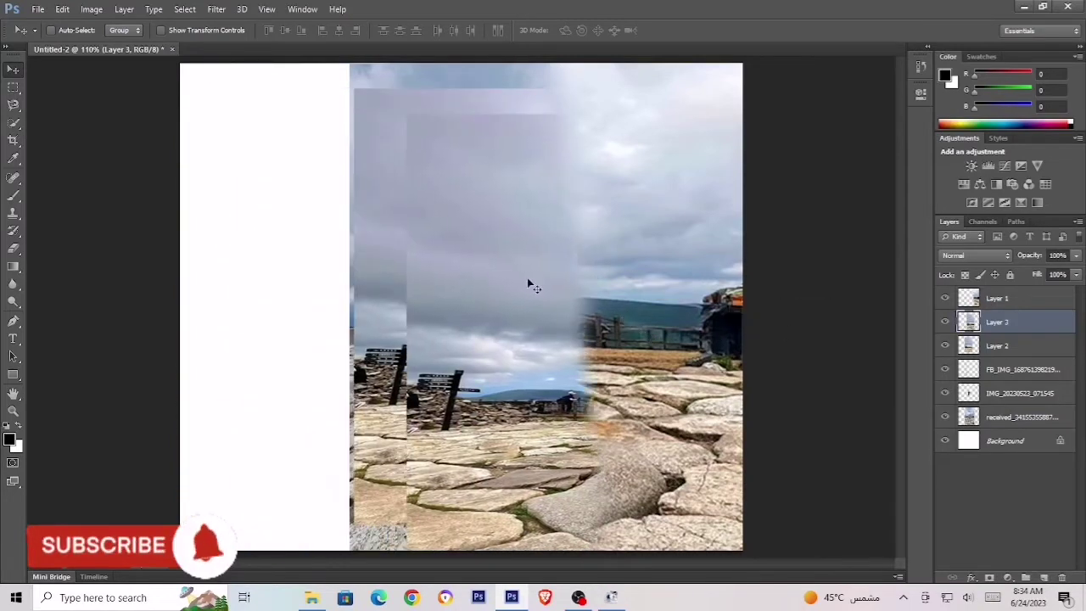
# - Step back through the history, undoing the moves, both pastes and the cut until the left part of the photo is selected again
pyautogui.click(62, 9)
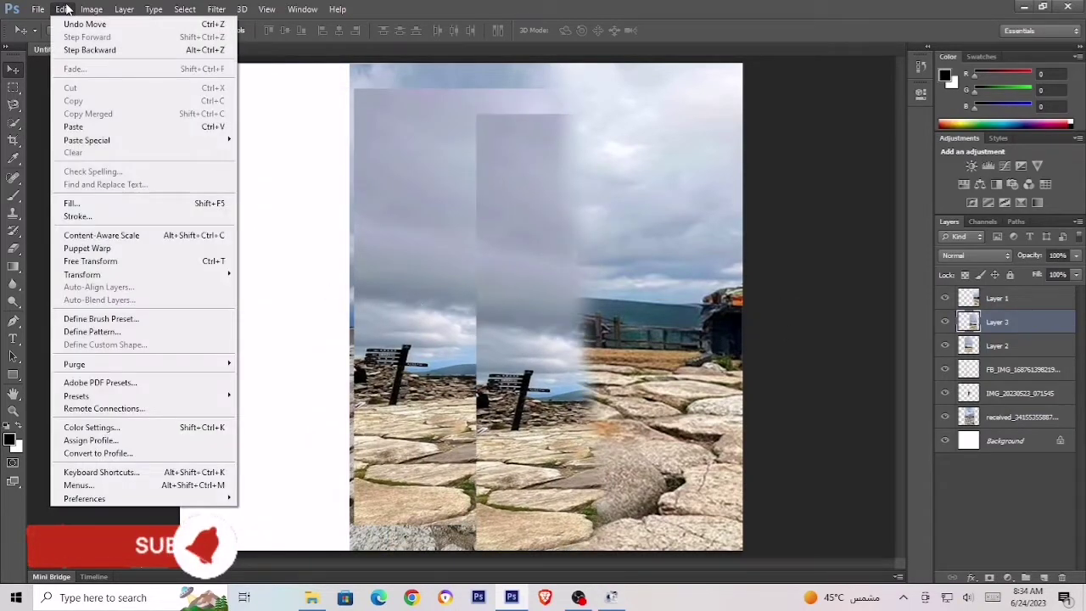
pyautogui.click(70, 51)
pyautogui.click(62, 10)
pyautogui.click(72, 49)
pyautogui.click(62, 10)
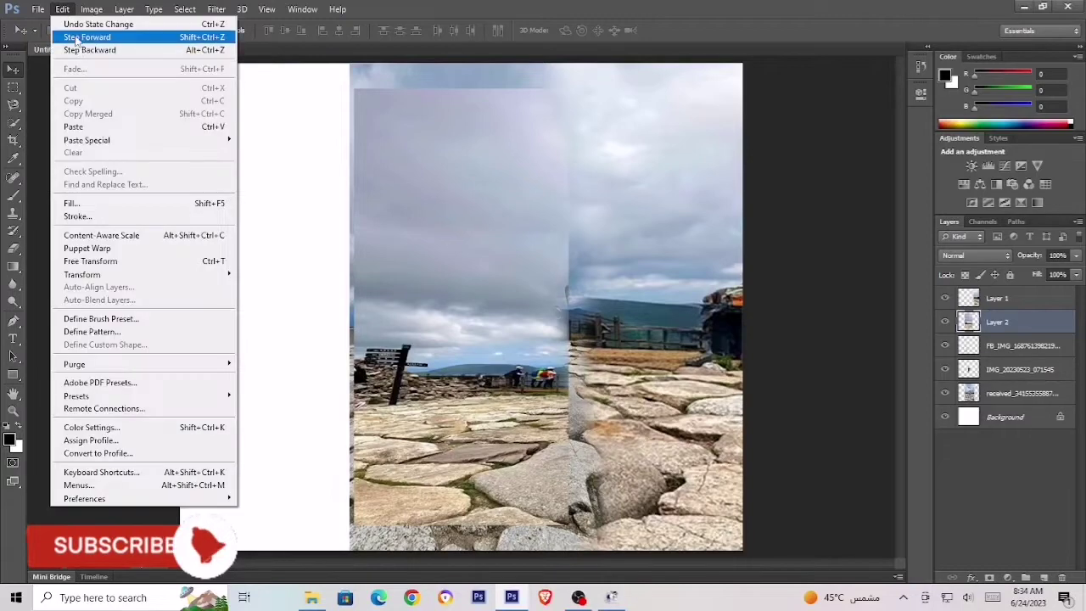
pyautogui.click(77, 49)
pyautogui.click(61, 10)
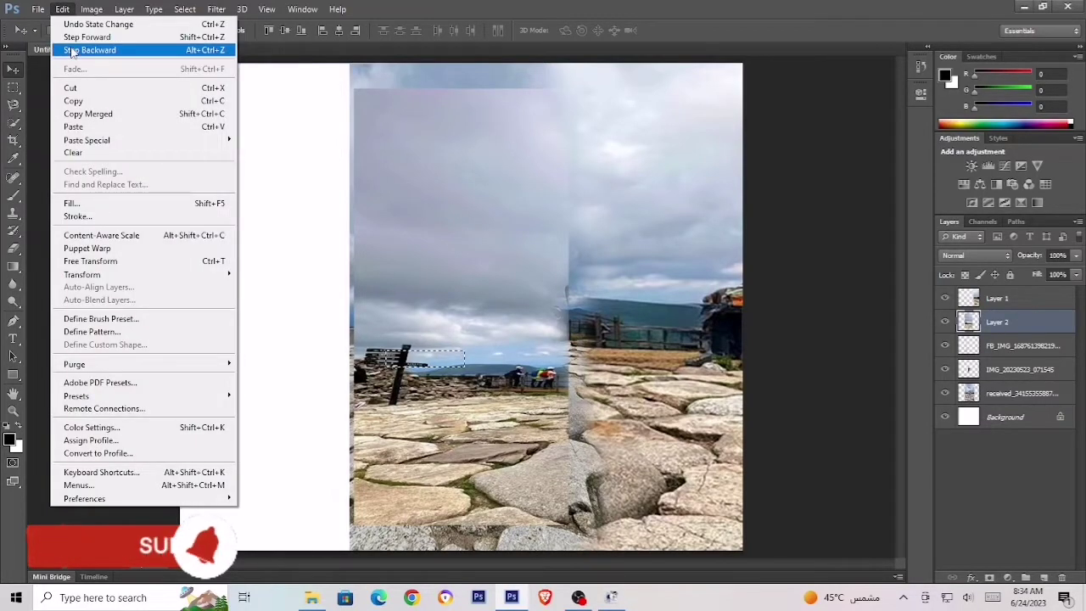
pyautogui.click(76, 49)
pyautogui.click(62, 9)
pyautogui.click(83, 51)
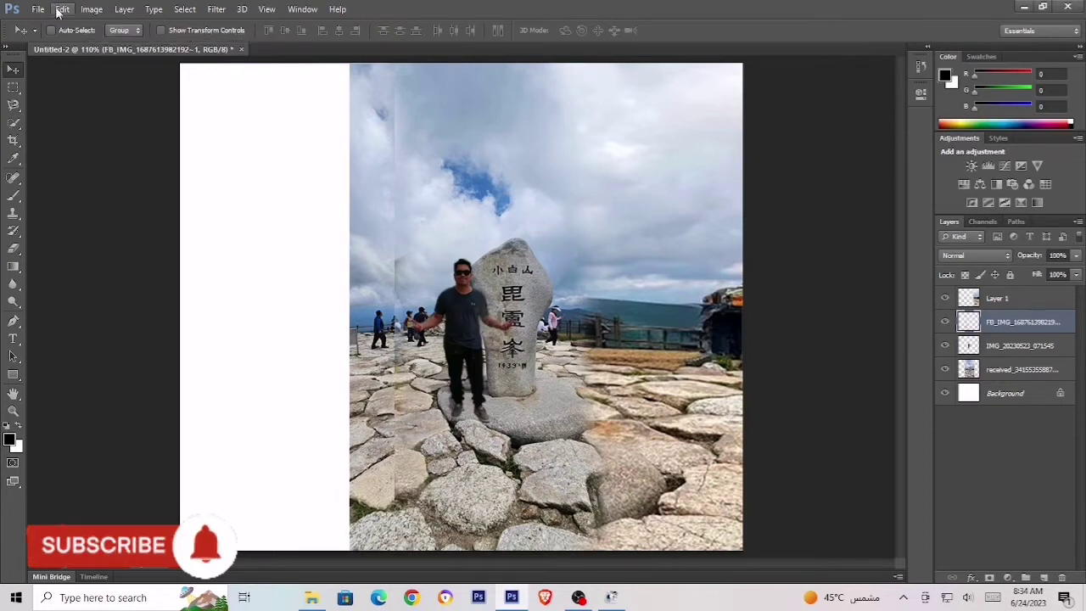
pyautogui.click(62, 9)
pyautogui.click(76, 50)
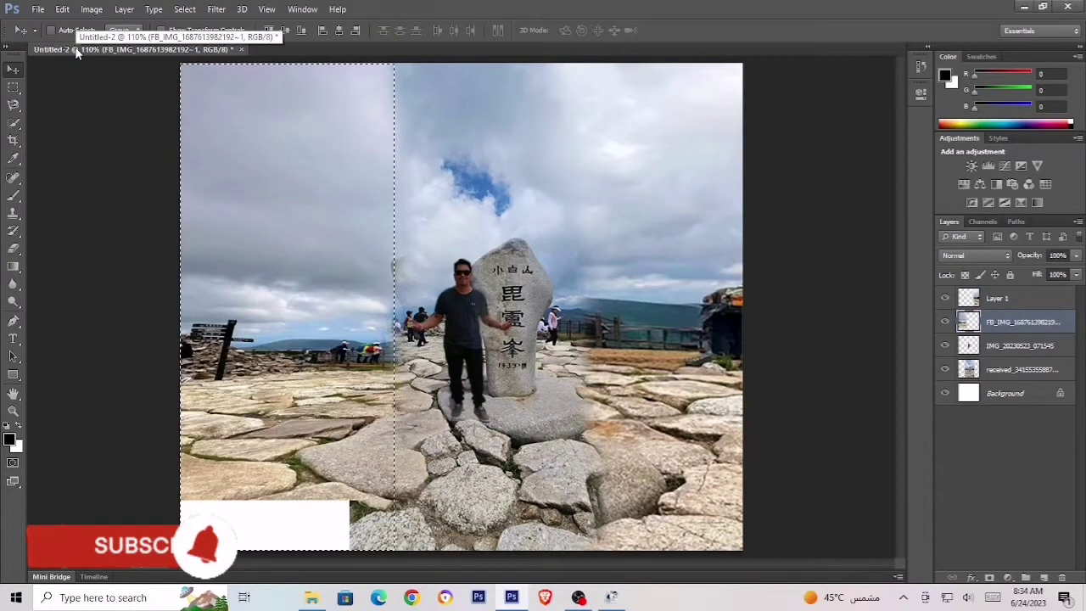
# - Cut the selected left part of the photo onto a new layer and move it over the right half of the canvas
pyautogui.click(64, 10)
pyautogui.click(77, 88)
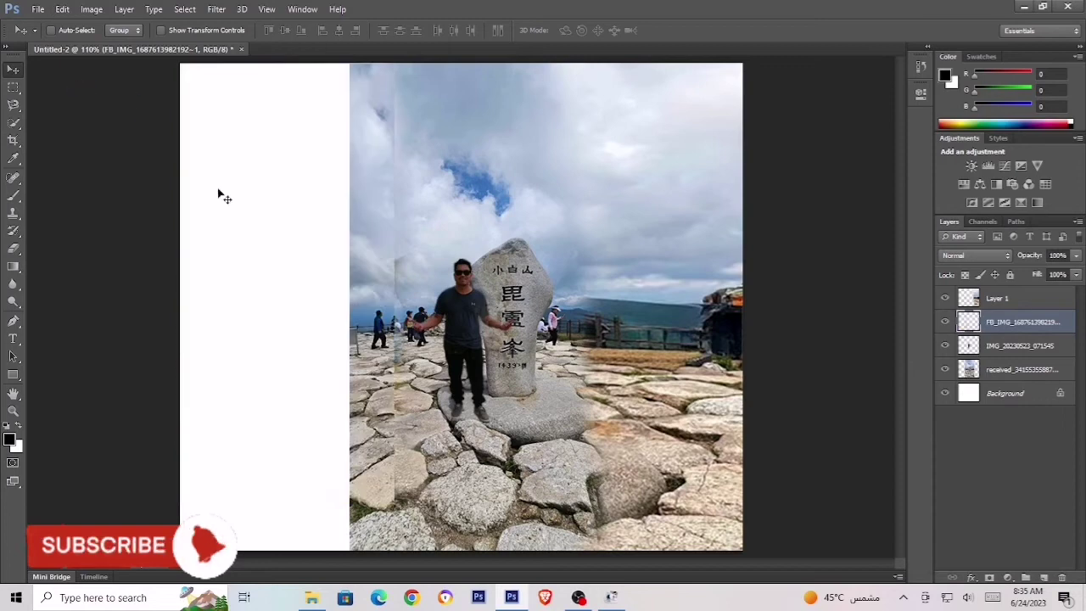
pyautogui.click(62, 10)
pyautogui.click(84, 125)
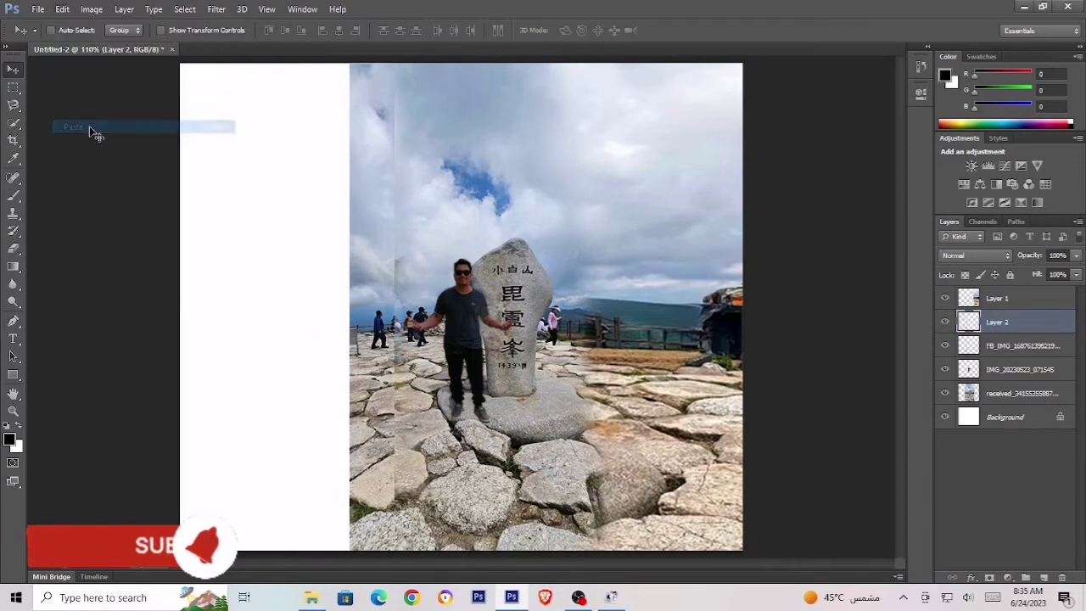
pyautogui.moveTo(437, 262); pyautogui.dragTo(564, 279)
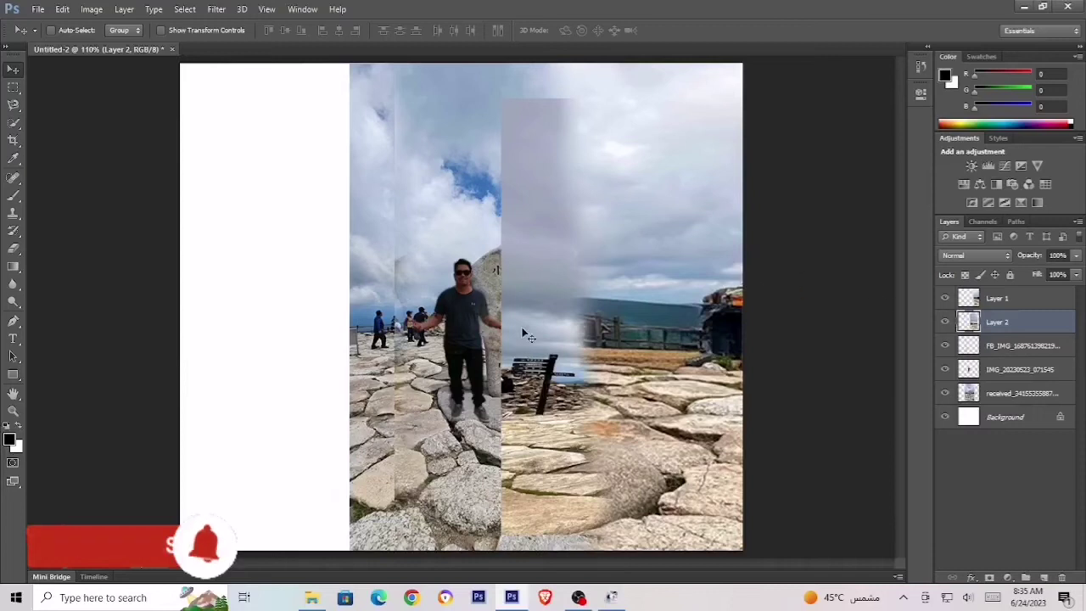
# - Toggle Layer 1 off and on to check its content, and hide the leftover FB_IMG photo layer
pyautogui.click(947, 297)
pyautogui.click(946, 298)
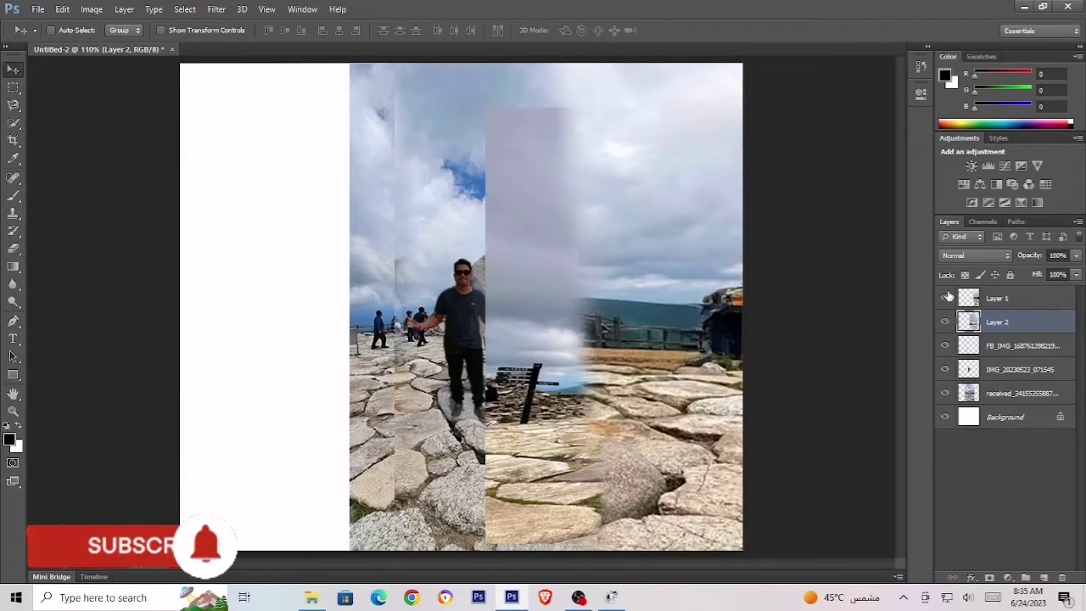
pyautogui.click(945, 348)
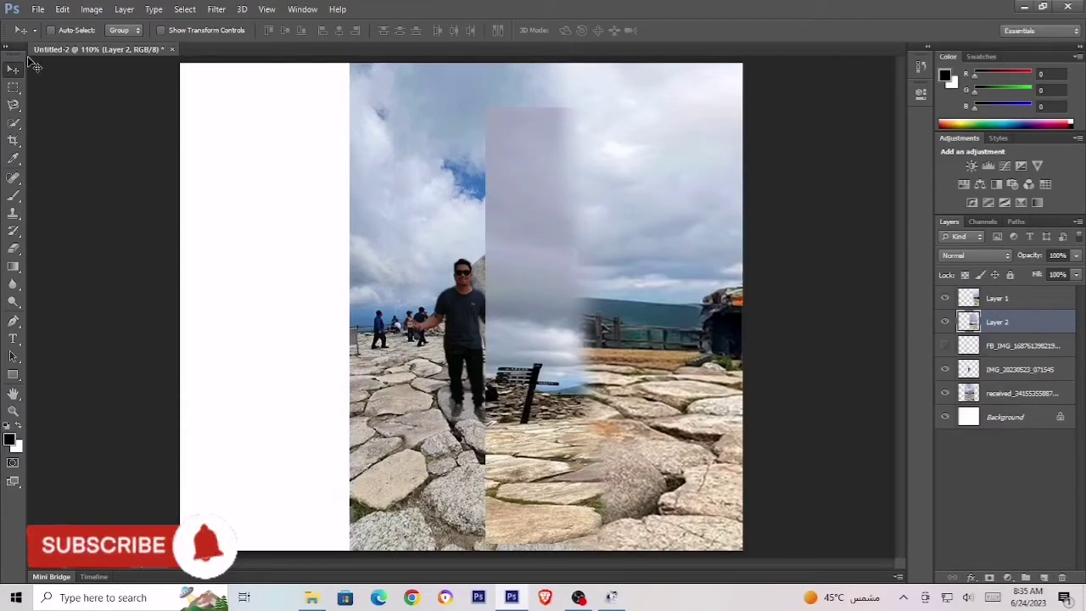
# - Move the enlarged strip on Layer 1 across to the left side of the canvas, over the white area
pyautogui.click(939, 304)
pyautogui.moveTo(553, 296); pyautogui.dragTo(168, 353)
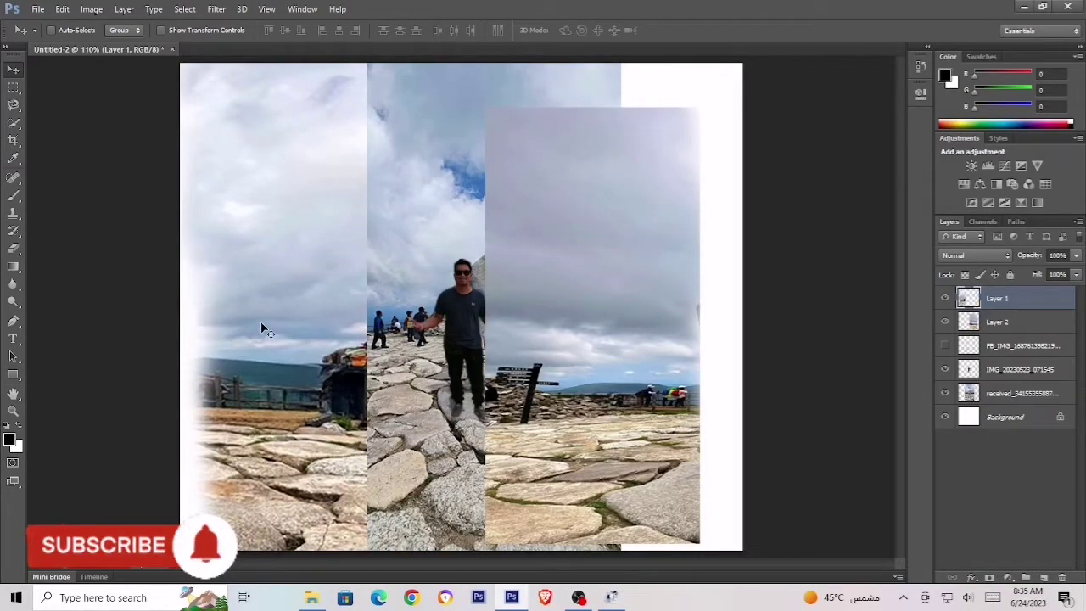
# - Undo the moves of the enlarged Layer 1 strip so it returns to the right side of the photo
pyautogui.click(62, 9)
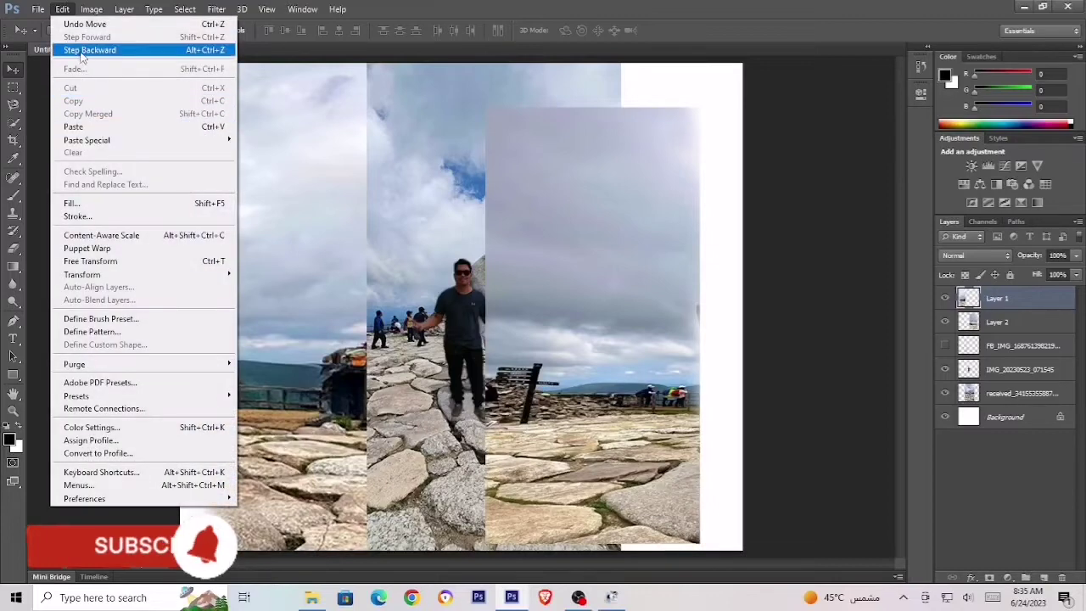
pyautogui.click(82, 51)
pyautogui.click(967, 299)
pyautogui.moveTo(505, 288); pyautogui.dragTo(462, 289)
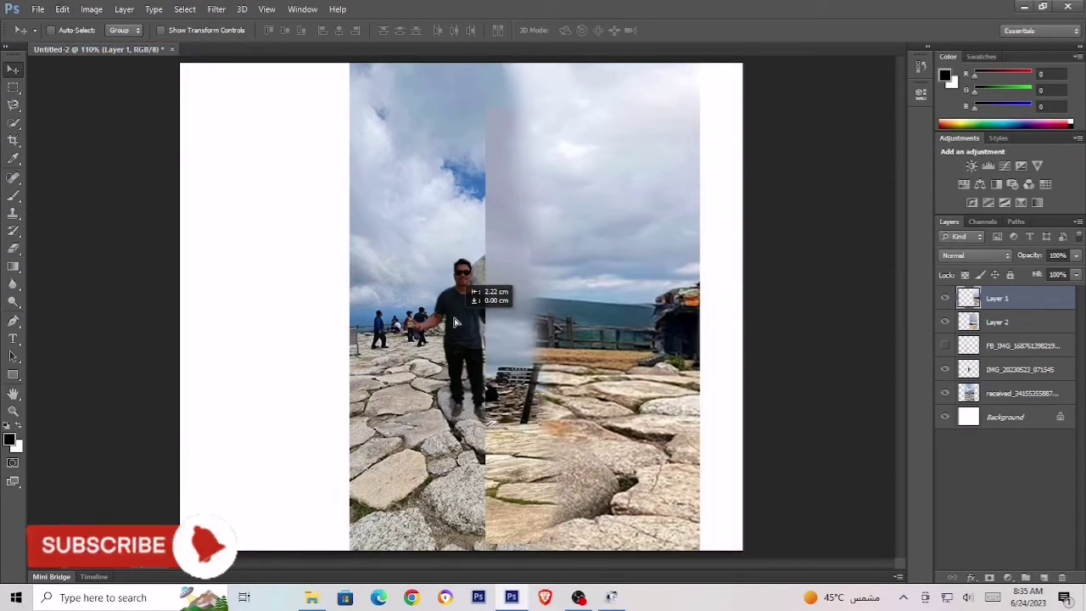
pyautogui.click(61, 8)
pyautogui.click(90, 51)
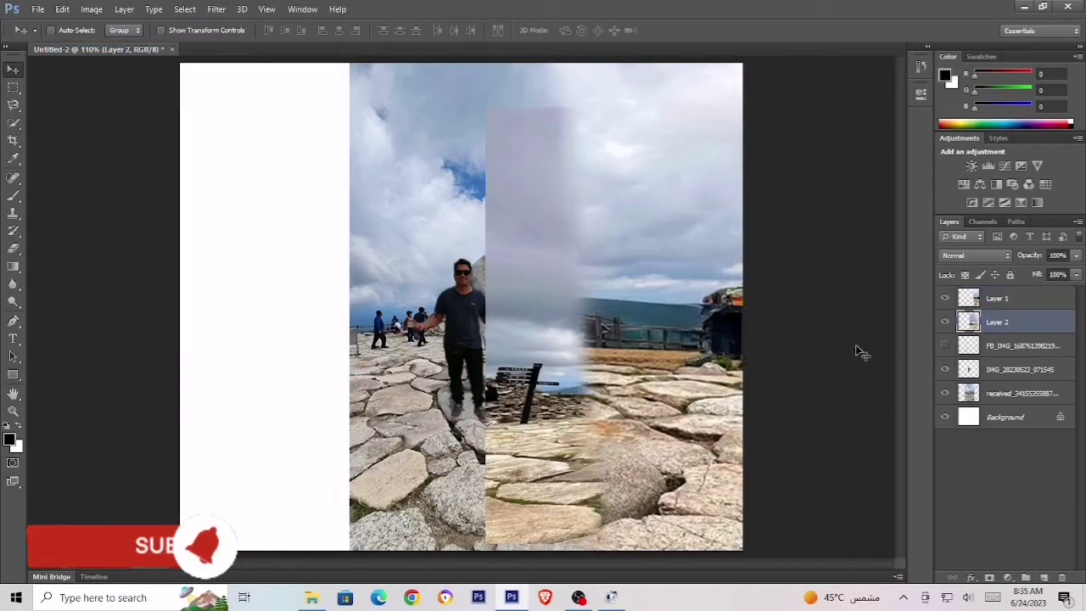
# - Move the Layer 2 strip onto the white area left of the man and enlarge it to about 159% to cover that side
pyautogui.moveTo(547, 316); pyautogui.dragTo(212, 326)
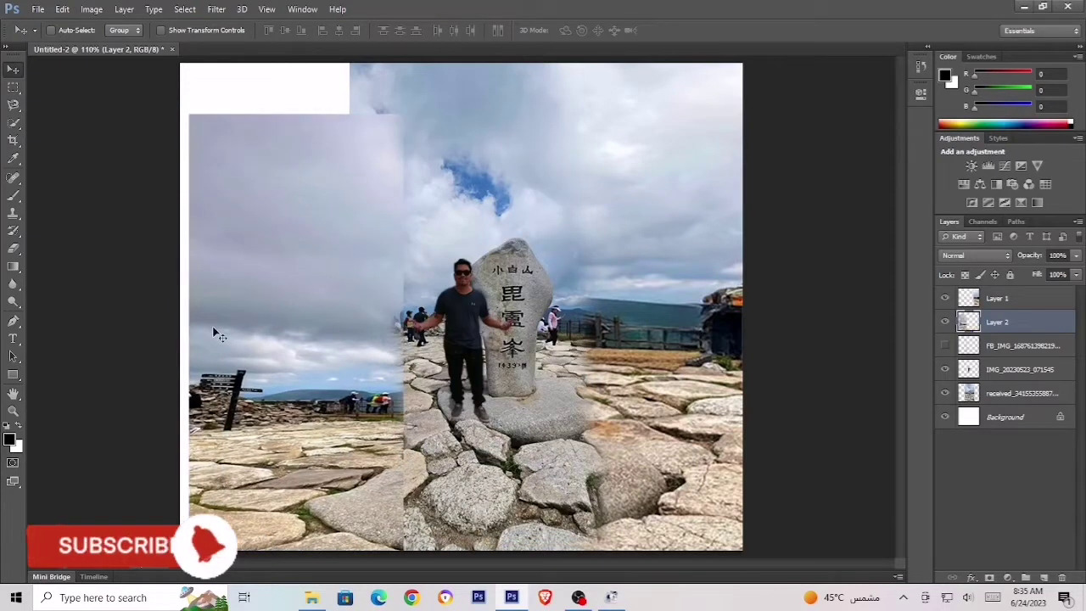
pyautogui.hotkey('ctrl', 't')
pyautogui.moveTo(403, 114); pyautogui.dragTo(531, 107)
pyautogui.moveTo(297, 383); pyautogui.dragTo(297, 251)
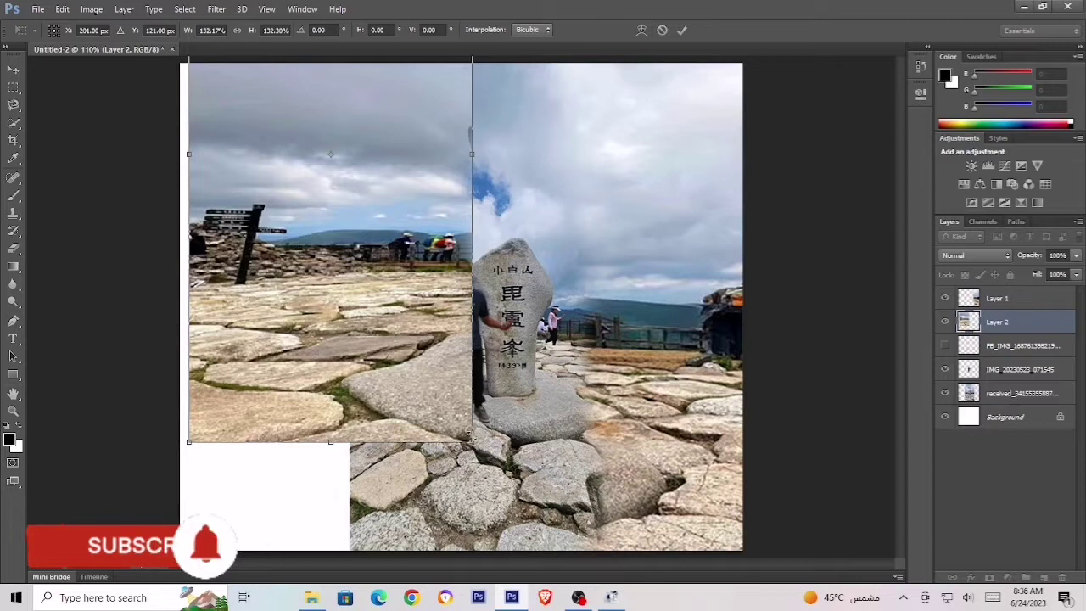
pyautogui.moveTo(471, 441); pyautogui.dragTo(528, 556)
pyautogui.moveTo(453, 465); pyautogui.dragTo(308, 488)
pyautogui.moveTo(306, 419); pyautogui.dragTo(310, 433)
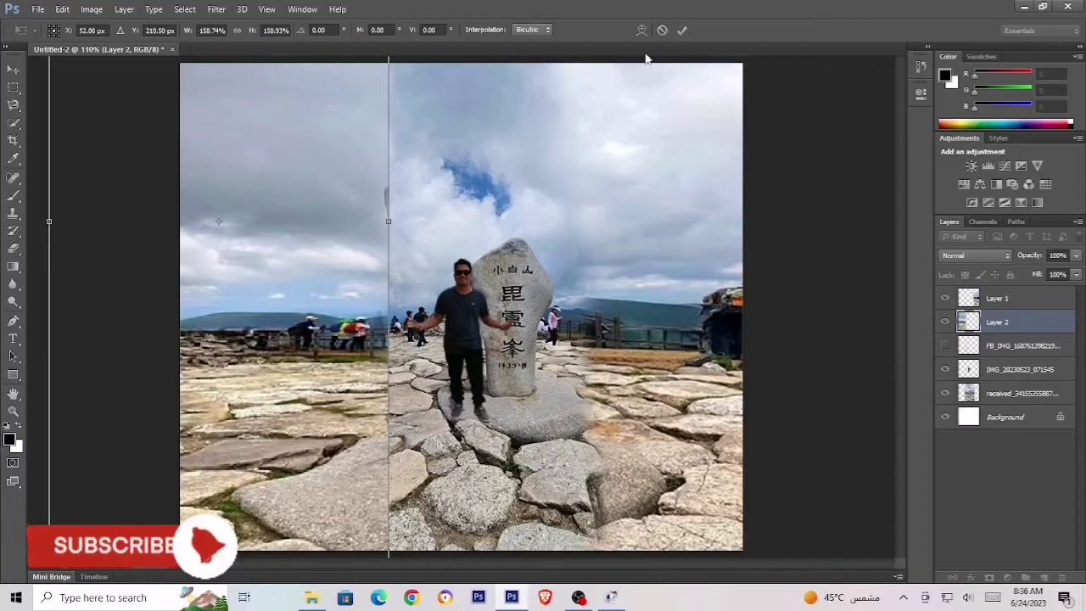
pyautogui.click(681, 31)
# - Erase the right edge of the Layer 2 strip from sky to stones with a 90 px soft eraser
pyautogui.click(12, 248)
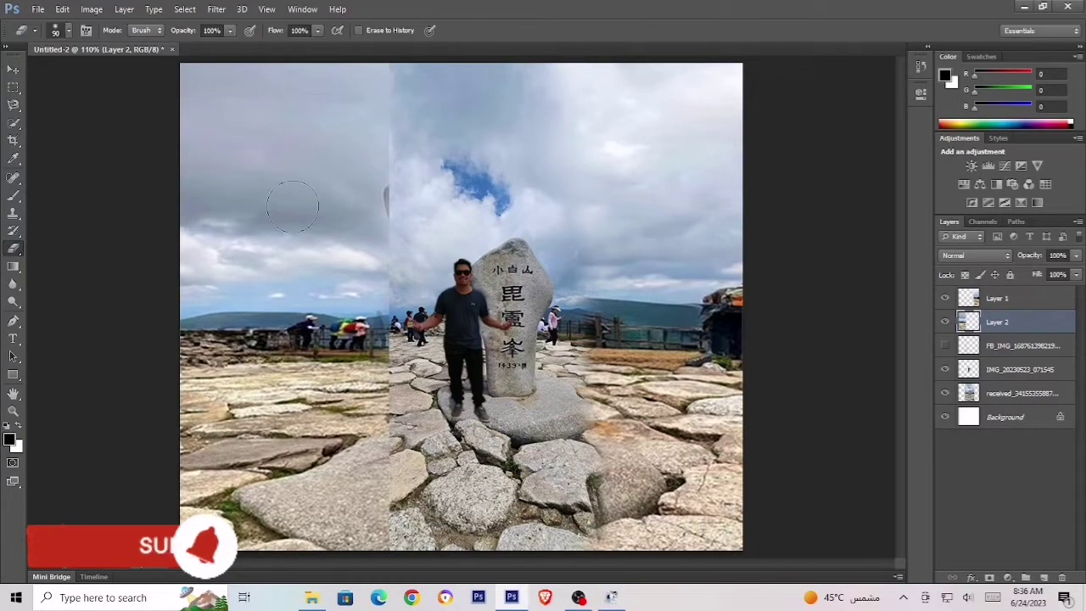
pyautogui.moveTo(452, 88)
pyautogui.mouseDown()
pyautogui.moveTo(407, 72)
pyautogui.moveTo(396, 157)
pyautogui.moveTo(397, 93)
pyautogui.moveTo(408, 239)
pyautogui.moveTo(392, 81)
pyautogui.moveTo(397, 125)
pyautogui.mouseUp()
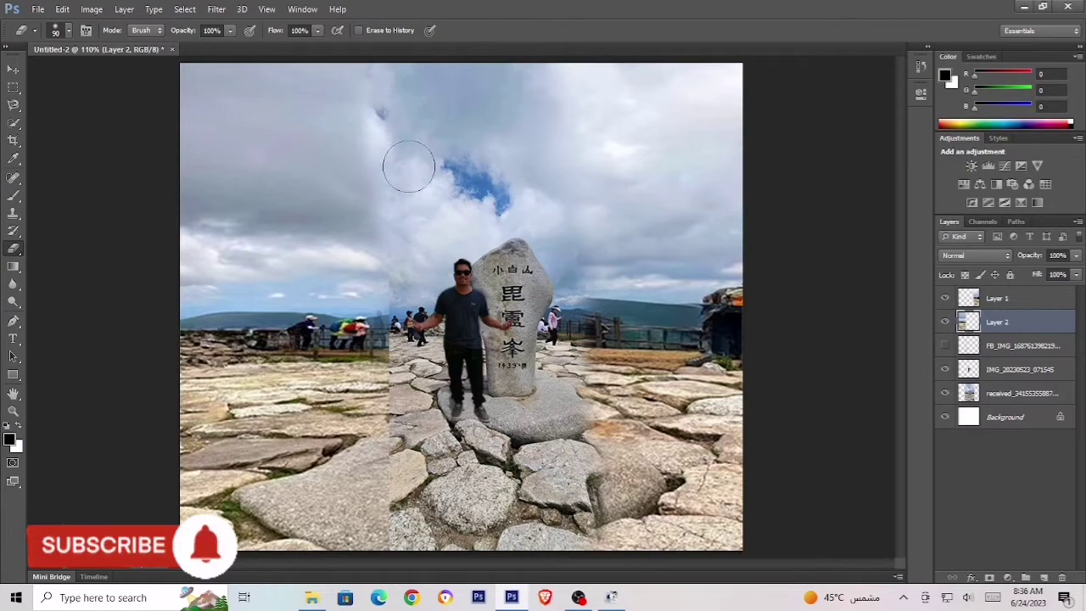
pyautogui.moveTo(408, 166)
pyautogui.mouseDown()
pyautogui.moveTo(377, 339)
pyautogui.moveTo(395, 136)
pyautogui.moveTo(396, 289)
pyautogui.moveTo(379, 318)
pyautogui.moveTo(376, 424)
pyautogui.moveTo(398, 340)
pyautogui.moveTo(372, 381)
pyautogui.moveTo(400, 364)
pyautogui.moveTo(383, 509)
pyautogui.moveTo(401, 486)
pyautogui.mouseUp()
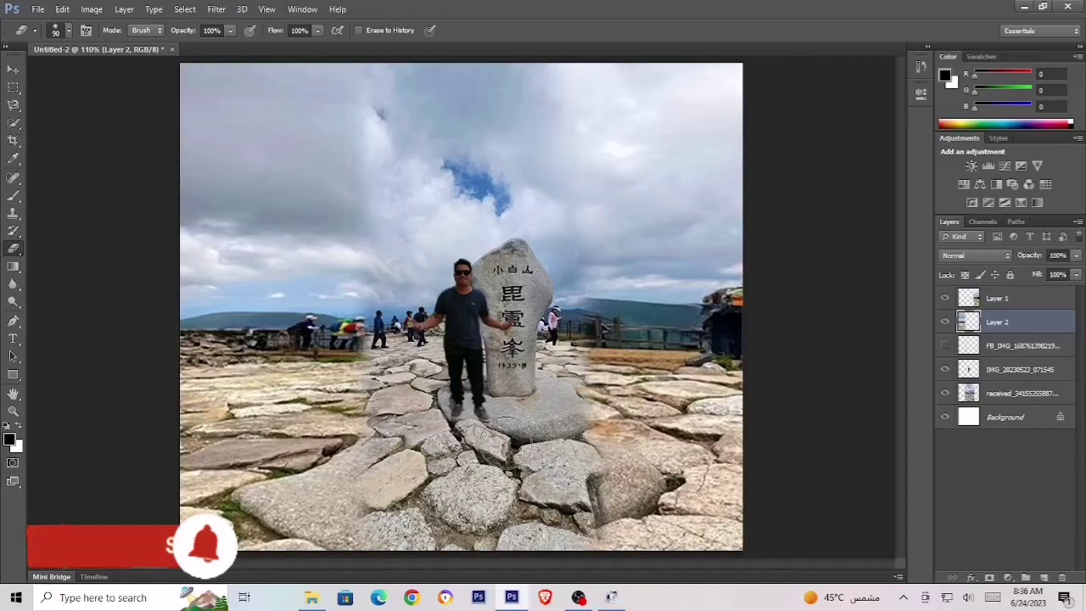
# - Stretch Layer 2 to about 107% width and shift it right until the wooden signpost is inside the canvas
pyautogui.hotkey('ctrl', 't')
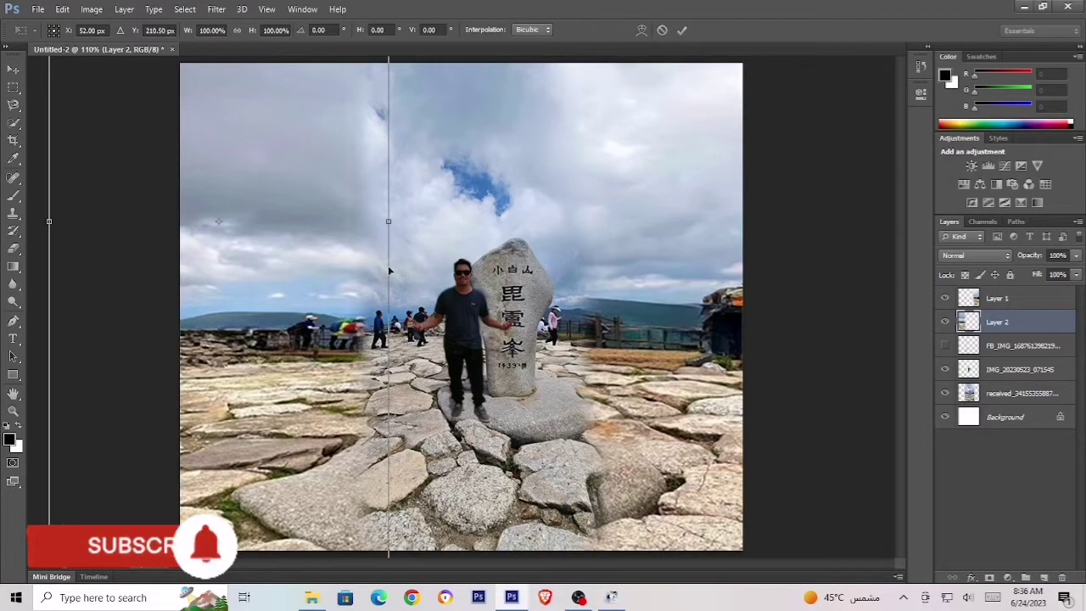
pyautogui.moveTo(390, 300); pyautogui.dragTo(415, 312)
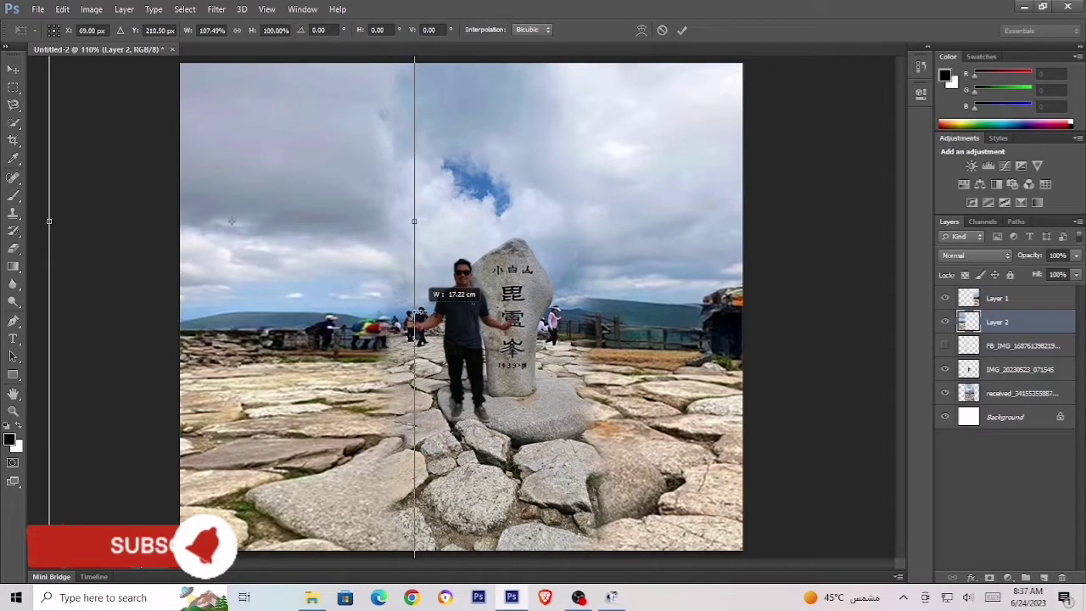
pyautogui.moveTo(320, 386); pyautogui.dragTo(422, 392)
pyautogui.click(682, 30)
# - Erase the part of Layer 2 covering the man, the monument and the nearby people, blending its edge into the sky and stones
pyautogui.press('e')
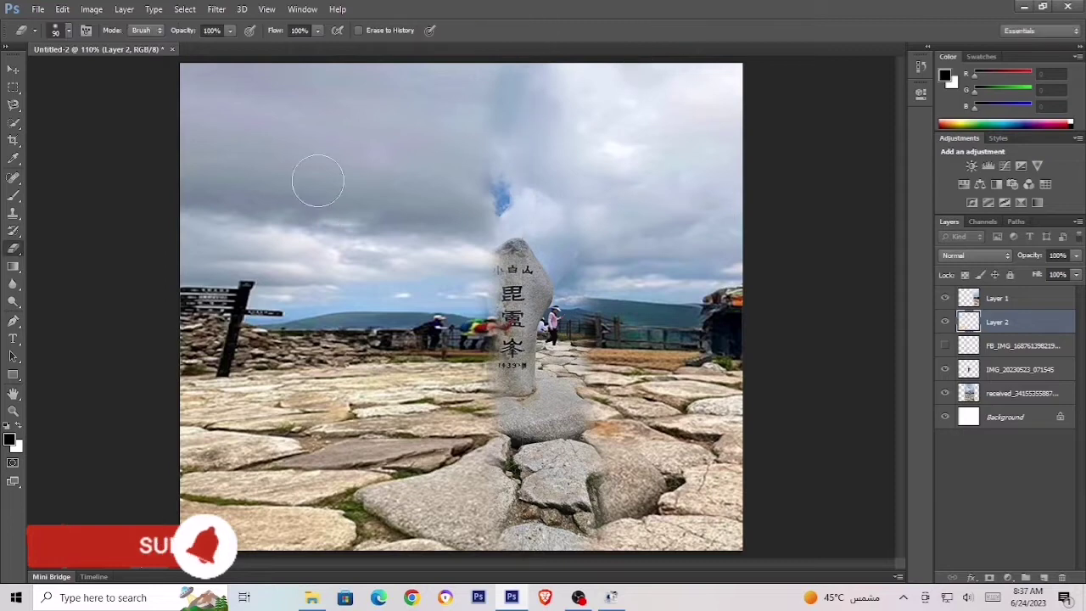
pyautogui.moveTo(486, 87)
pyautogui.mouseDown()
pyautogui.moveTo(480, 277)
pyautogui.moveTo(499, 416)
pyautogui.moveTo(479, 543)
pyautogui.moveTo(471, 293)
pyautogui.moveTo(485, 310)
pyautogui.moveTo(459, 82)
pyautogui.moveTo(438, 80)
pyautogui.moveTo(455, 344)
pyautogui.moveTo(428, 82)
pyautogui.moveTo(435, 361)
pyautogui.moveTo(439, 327)
pyautogui.moveTo(435, 246)
pyautogui.moveTo(419, 545)
pyautogui.moveTo(441, 466)
pyautogui.moveTo(417, 483)
pyautogui.moveTo(427, 429)
pyautogui.moveTo(424, 149)
pyautogui.mouseUp()
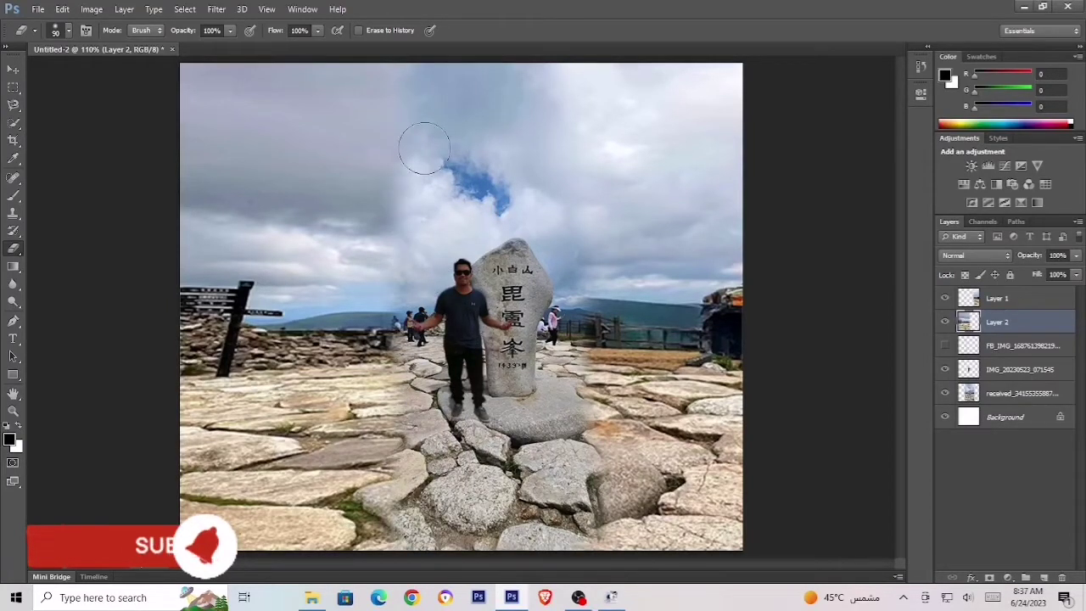
pyautogui.moveTo(418, 85)
pyautogui.mouseDown()
pyautogui.moveTo(416, 339)
pyautogui.moveTo(399, 535)
pyautogui.moveTo(406, 479)
pyautogui.mouseUp()
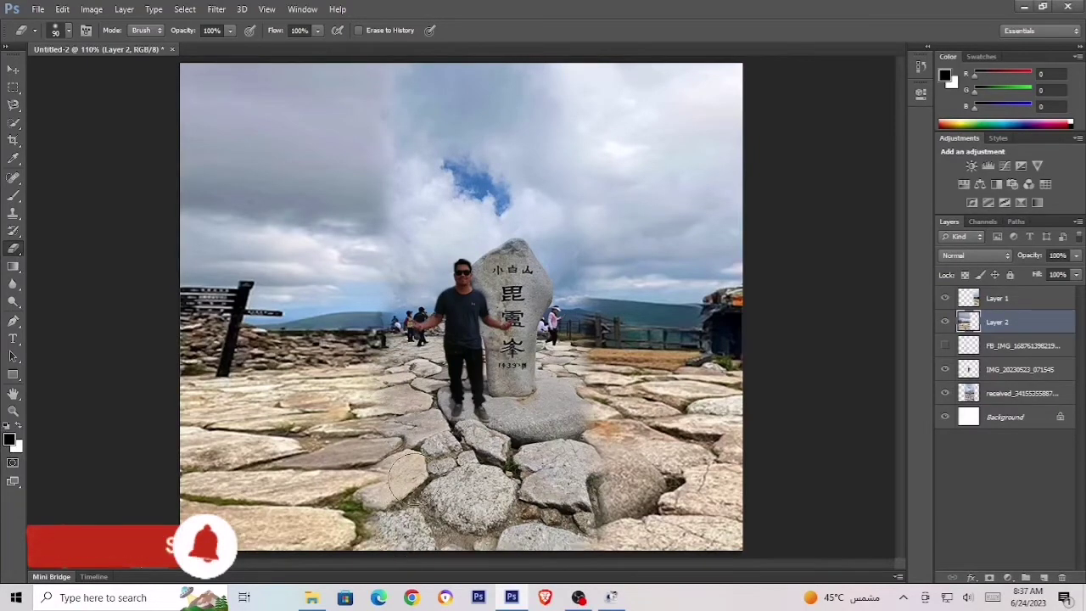
pyautogui.moveTo(410, 378)
pyautogui.mouseDown()
pyautogui.moveTo(402, 296)
pyautogui.moveTo(398, 329)
pyautogui.mouseUp()
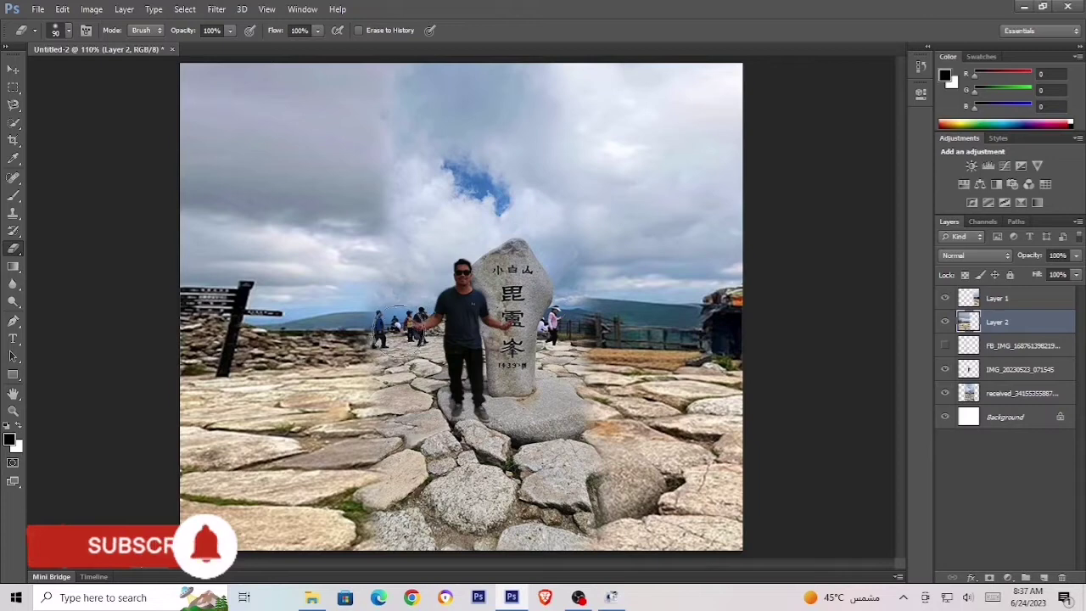
pyautogui.moveTo(403, 272)
pyautogui.mouseDown()
pyautogui.moveTo(420, 172)
pyautogui.moveTo(445, 126)
pyautogui.mouseUp()
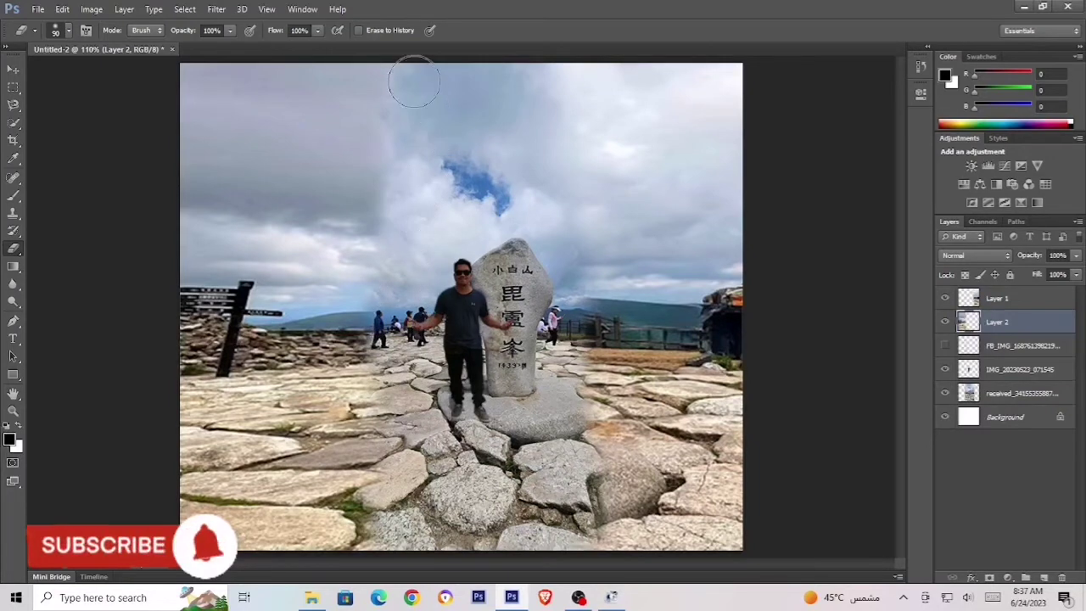
# - Try erasing more of Layer 2 along the sky seam and beside the people, and undo the erasing
pyautogui.moveTo(414, 81)
pyautogui.mouseDown()
pyautogui.moveTo(414, 108)
pyautogui.moveTo(428, 111)
pyautogui.moveTo(408, 95)
pyautogui.moveTo(425, 166)
pyautogui.moveTo(409, 170)
pyautogui.moveTo(418, 203)
pyautogui.moveTo(402, 234)
pyautogui.moveTo(417, 217)
pyautogui.moveTo(405, 190)
pyautogui.mouseUp()
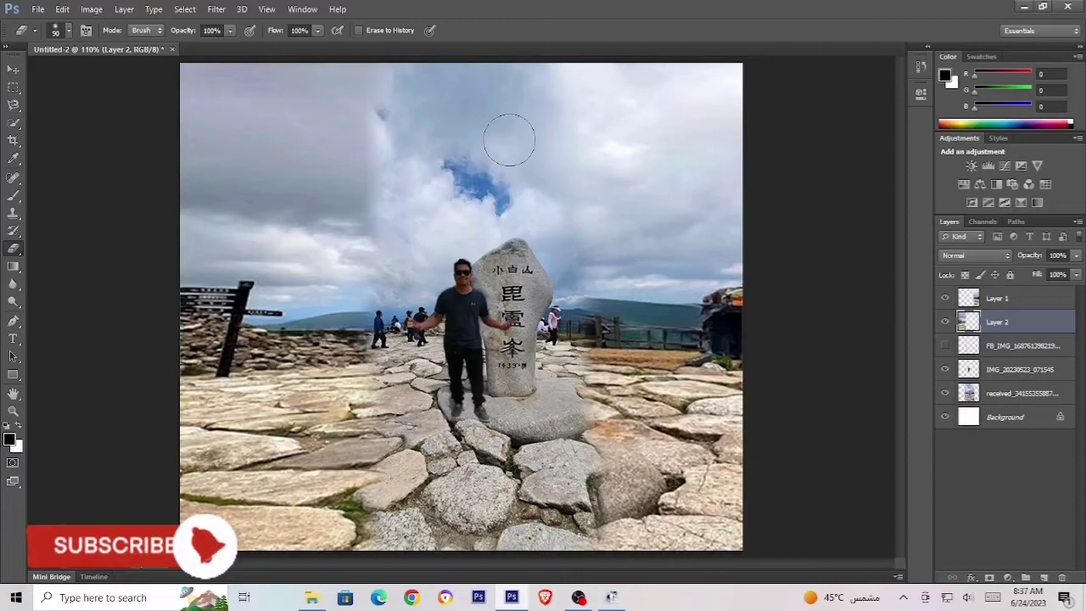
pyautogui.moveTo(399, 323); pyautogui.dragTo(403, 320)
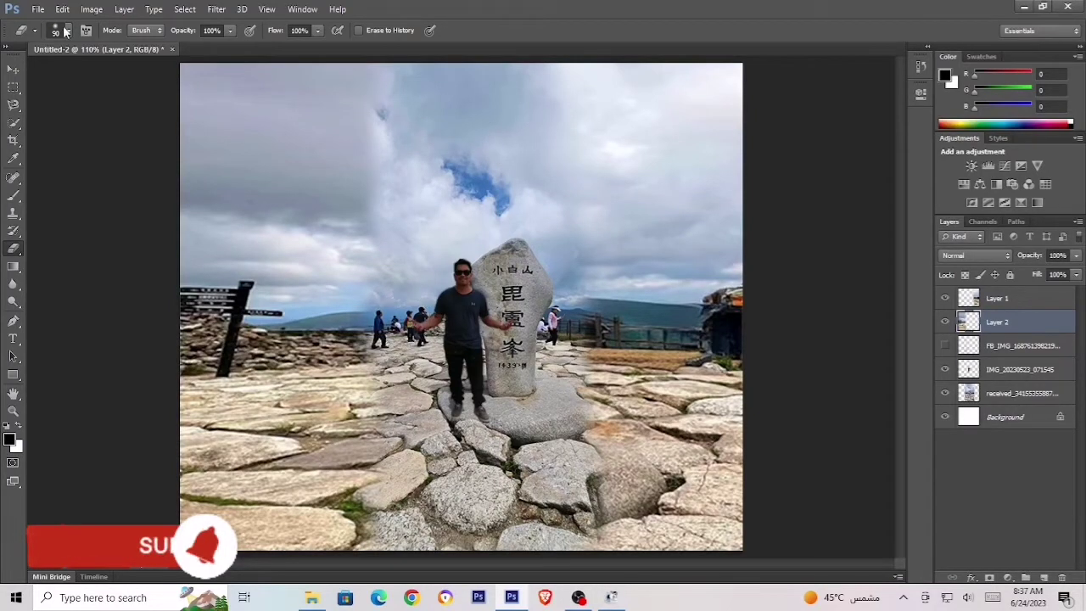
pyautogui.click(62, 9)
pyautogui.click(93, 46)
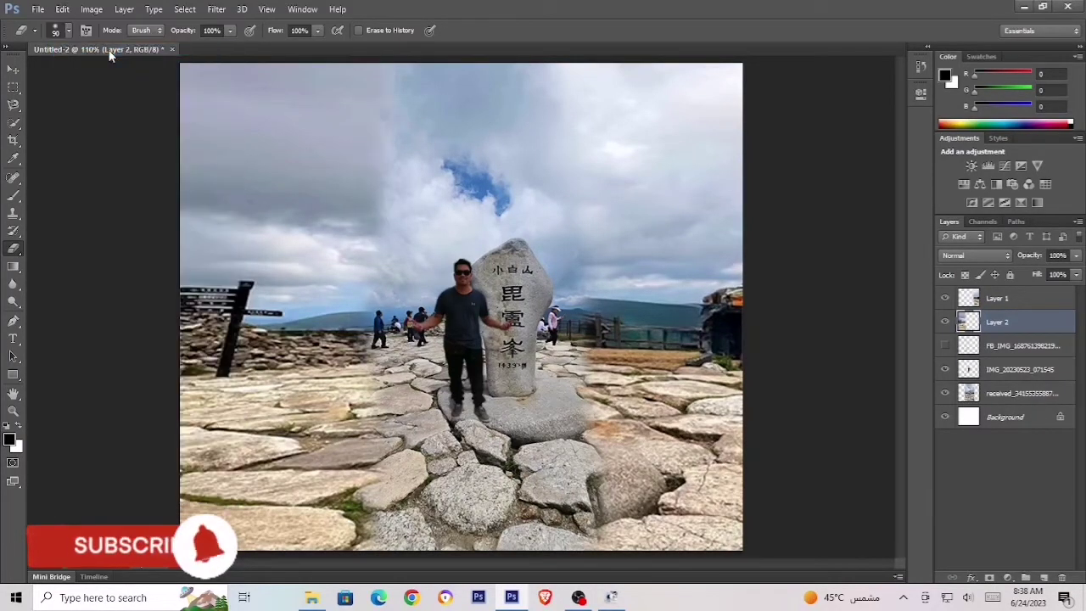
# - Soften Layer 2's edge along the sky and stones with a 60 px eraser, and nudge the layer slightly right
pyautogui.press('[')
pyautogui.press('[')
pyautogui.press('[')
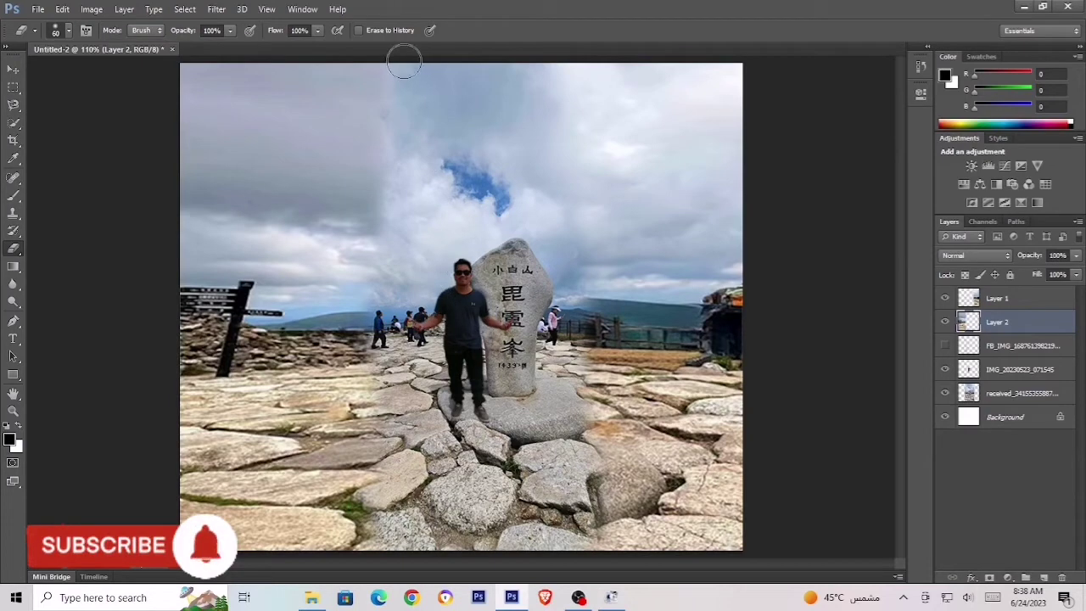
pyautogui.moveTo(390, 83)
pyautogui.mouseDown()
pyautogui.moveTo(391, 141)
pyautogui.moveTo(390, 99)
pyautogui.mouseUp()
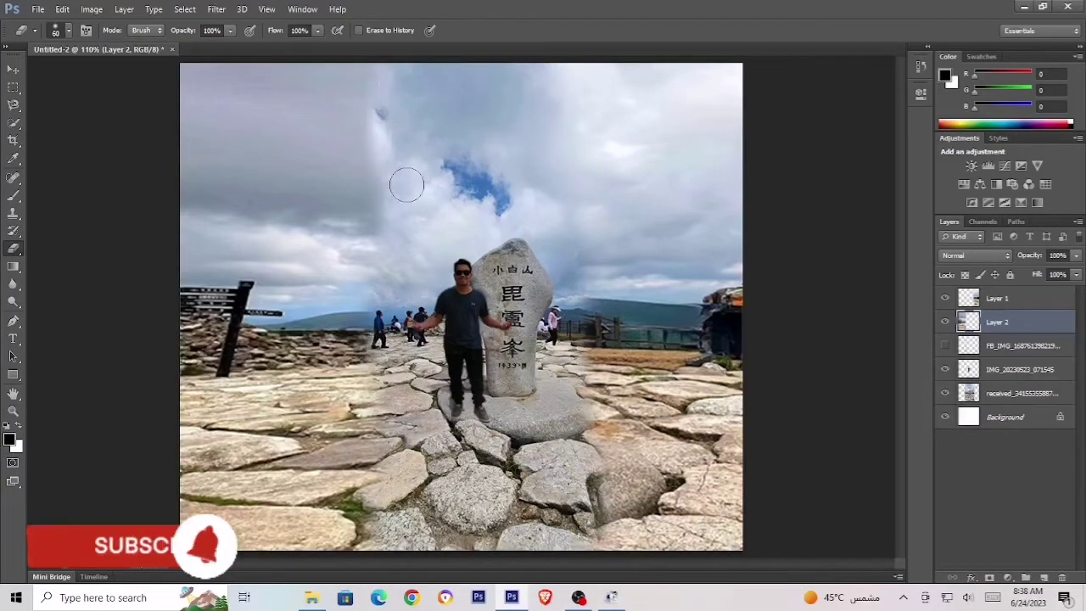
pyautogui.moveTo(396, 202); pyautogui.dragTo(387, 219)
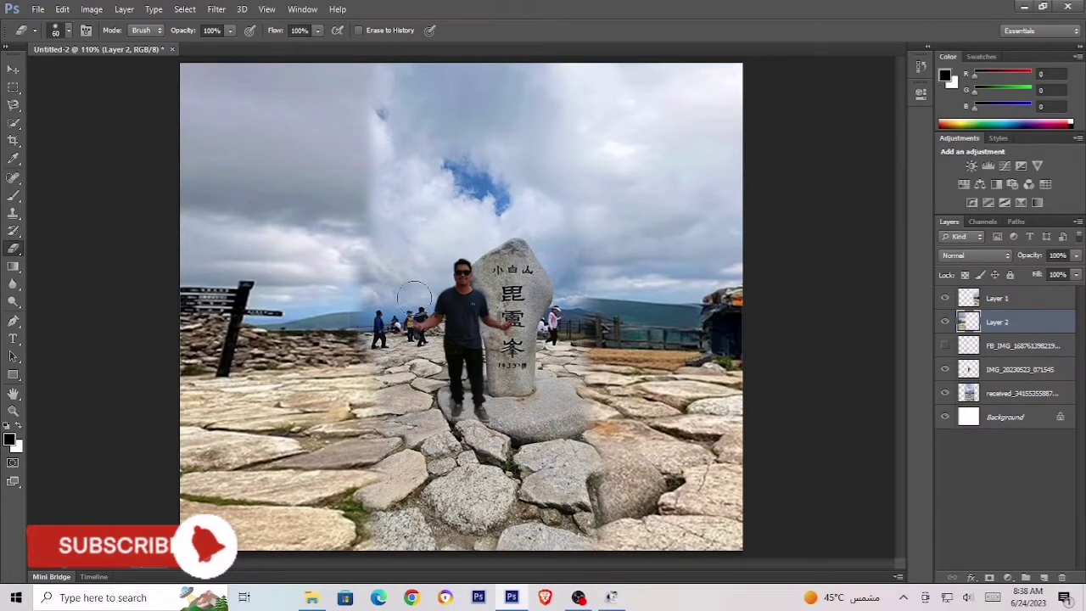
pyautogui.moveTo(414, 295)
pyautogui.mouseDown()
pyautogui.moveTo(393, 382)
pyautogui.moveTo(395, 465)
pyautogui.mouseUp()
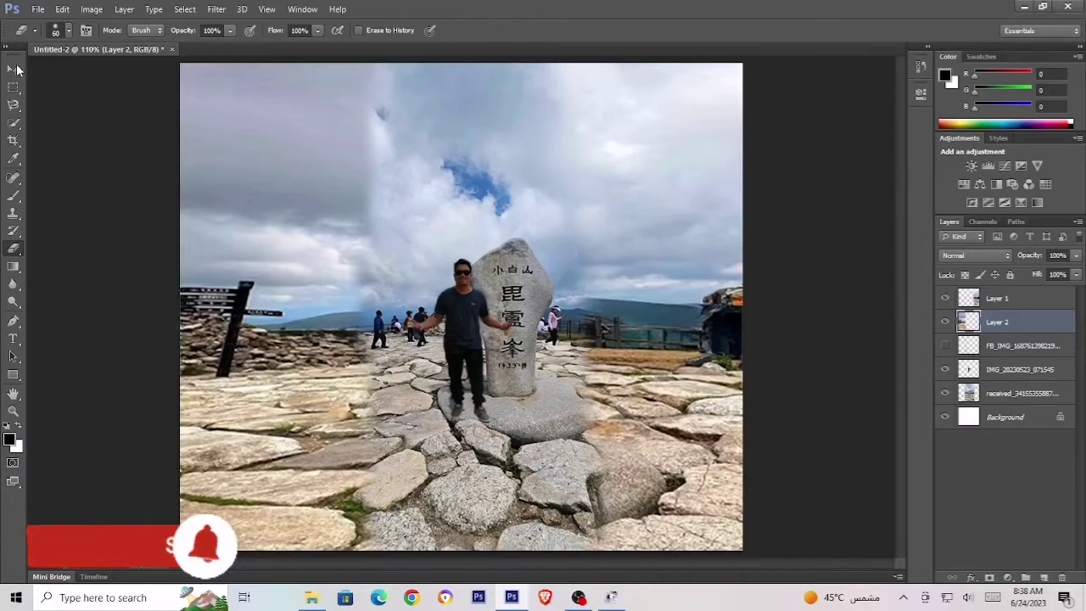
pyautogui.press('v')
pyautogui.moveTo(281, 291); pyautogui.dragTo(285, 289)
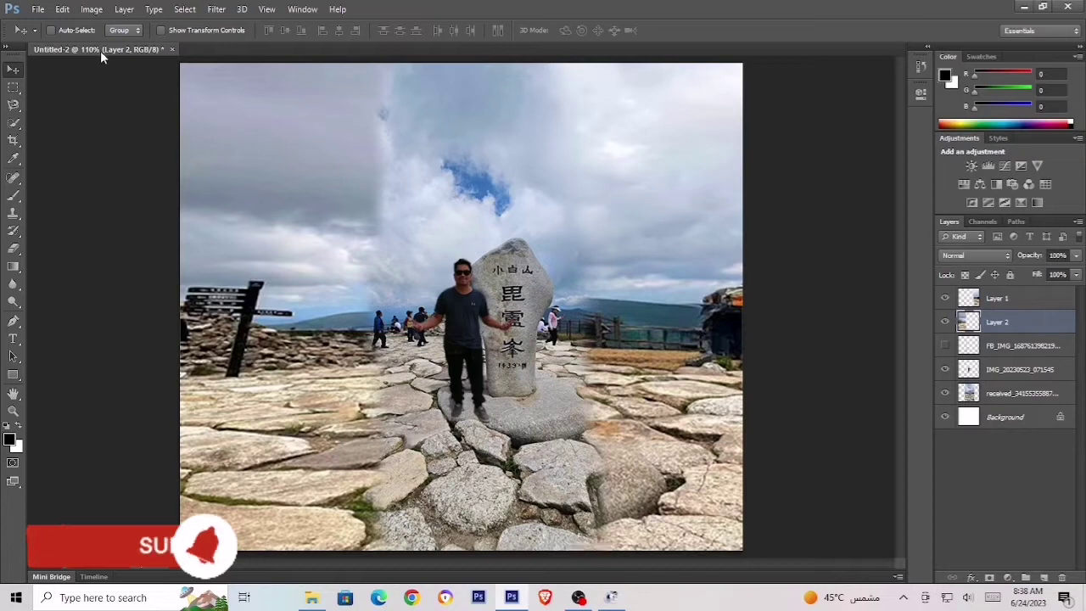
# - Merge all visible layers into the Background
pyautogui.click(91, 9)
pyautogui.click(63, 9)
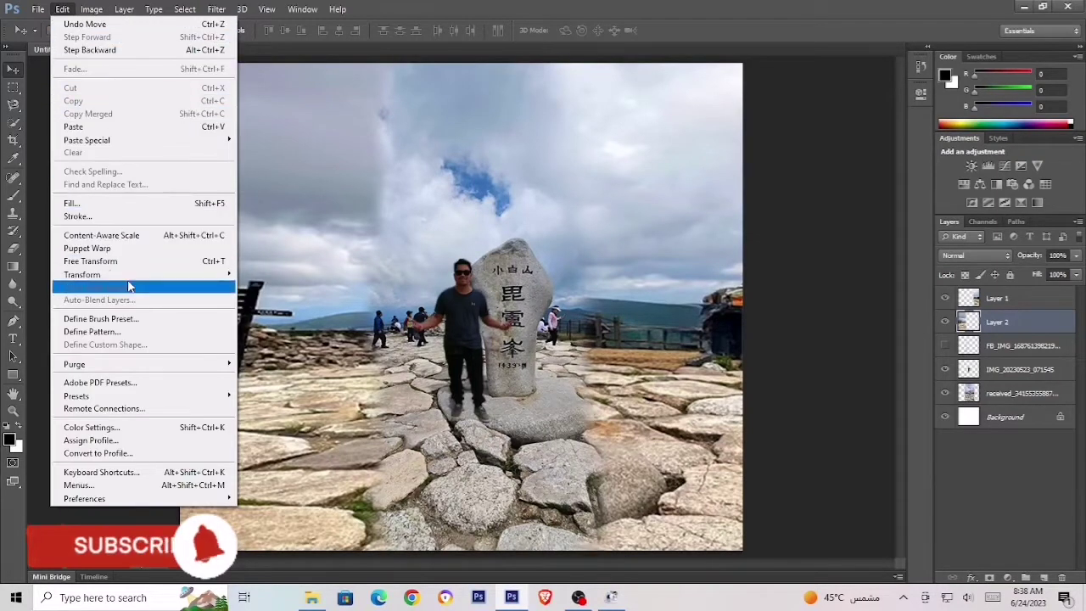
pyautogui.moveTo(38, 9)
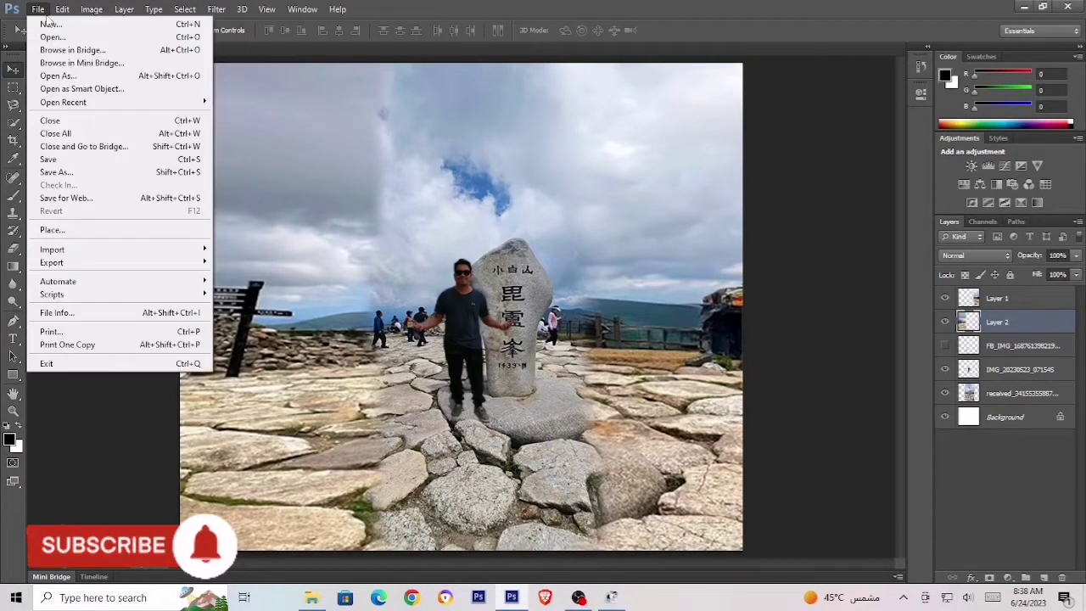
pyautogui.moveTo(124, 9)
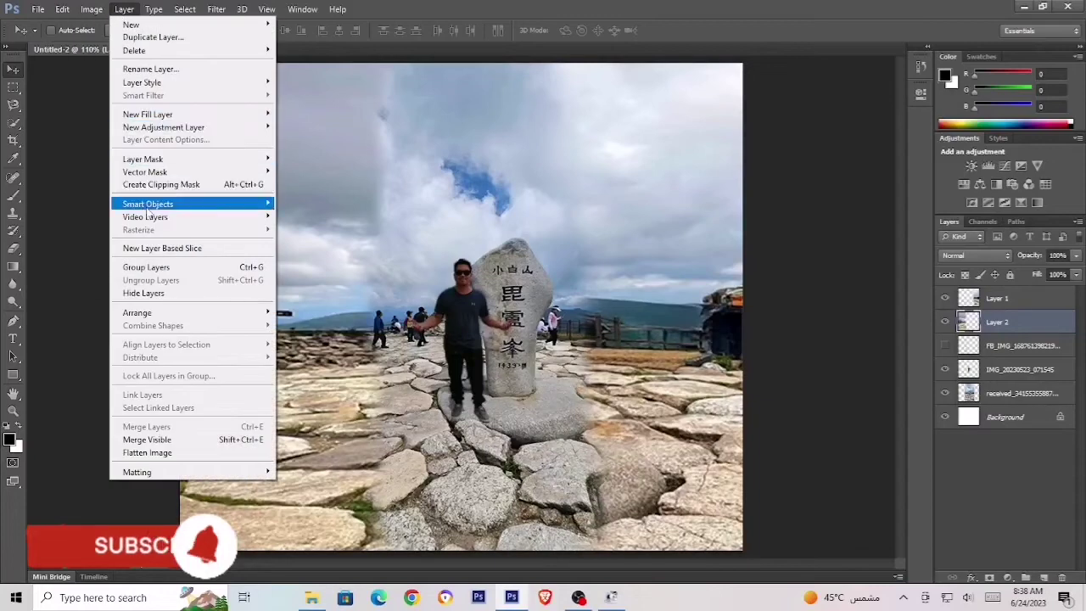
pyautogui.click(146, 439)
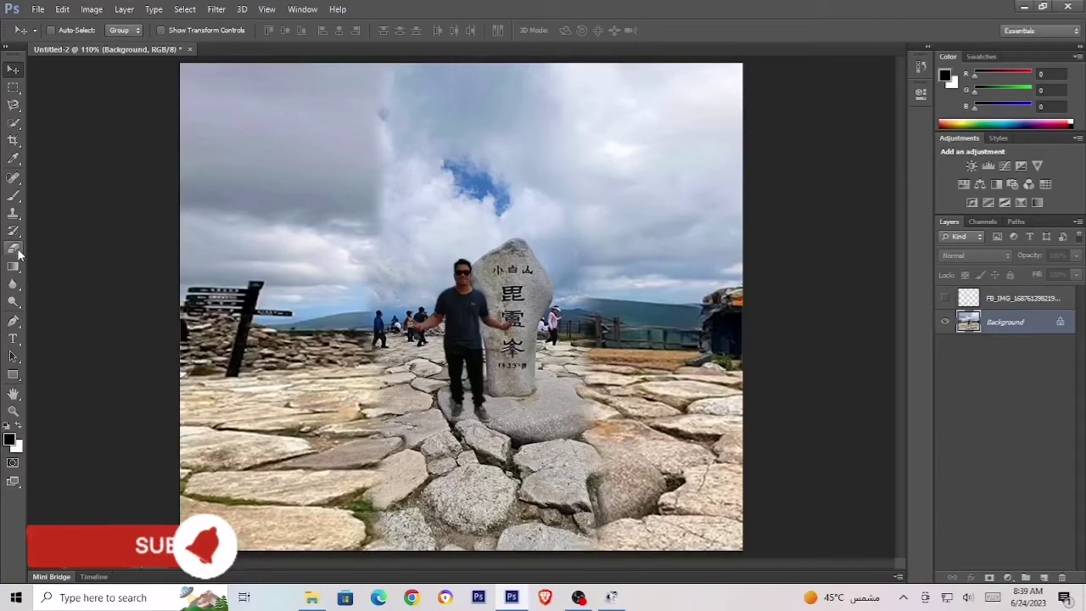
# - Clone bright clouds from the right-hand sky over the hard seam and grey sky left of the man, using a Clone Stamp brush up to 90 px
pyautogui.click(14, 213)
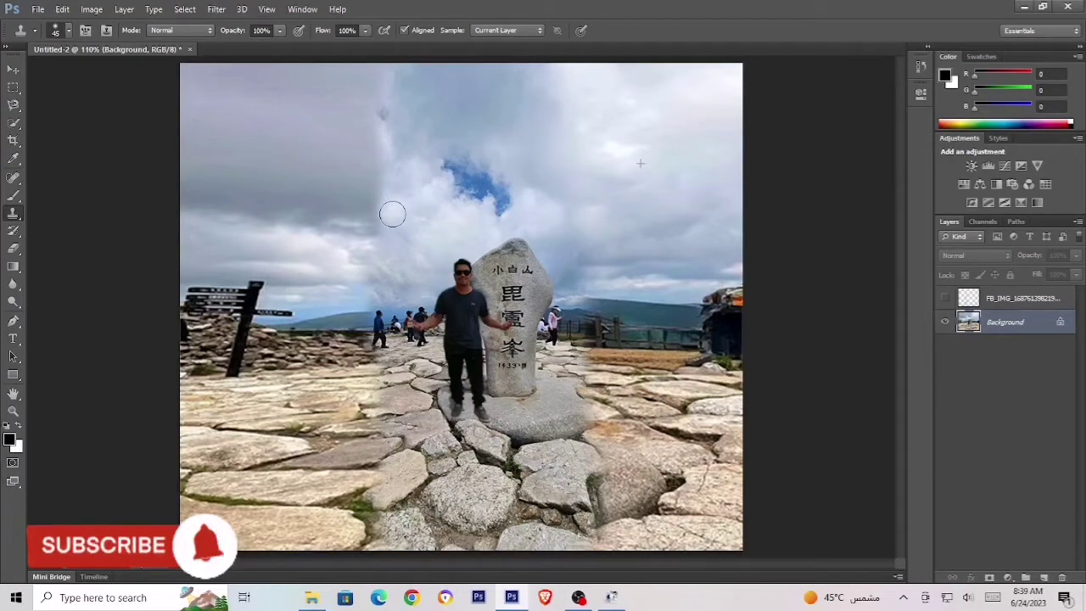
pyautogui.moveTo(391, 213)
pyautogui.mouseDown()
pyautogui.moveTo(389, 157)
pyautogui.moveTo(357, 218)
pyautogui.moveTo(542, 224)
pyautogui.moveTo(621, 168)
pyautogui.moveTo(317, 242)
pyautogui.moveTo(367, 198)
pyautogui.mouseUp()
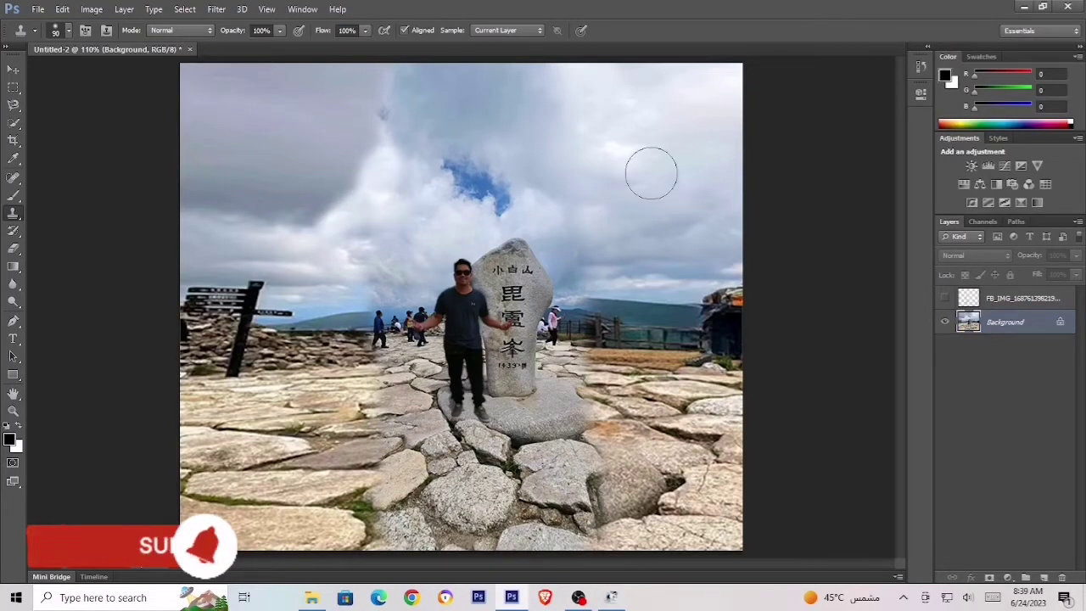
pyautogui.press(']')
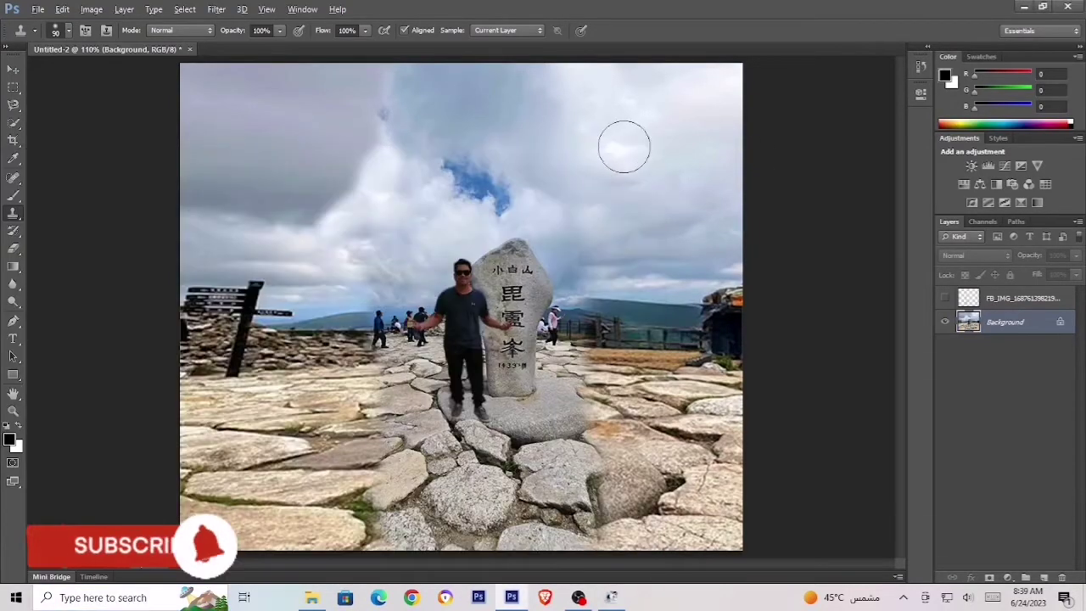
pyautogui.keyDown('alt'); pyautogui.click(623, 146); pyautogui.keyUp('alt')
pyautogui.moveTo(378, 165)
pyautogui.mouseDown()
pyautogui.moveTo(323, 224)
pyautogui.moveTo(281, 209)
pyautogui.moveTo(299, 189)
pyautogui.moveTo(241, 183)
pyautogui.moveTo(242, 171)
pyautogui.moveTo(249, 192)
pyautogui.moveTo(235, 172)
pyautogui.moveTo(262, 156)
pyautogui.moveTo(303, 164)
pyautogui.moveTo(379, 230)
pyautogui.moveTo(375, 210)
pyautogui.moveTo(343, 210)
pyautogui.moveTo(377, 129)
pyautogui.moveTo(346, 104)
pyautogui.moveTo(383, 195)
pyautogui.mouseUp()
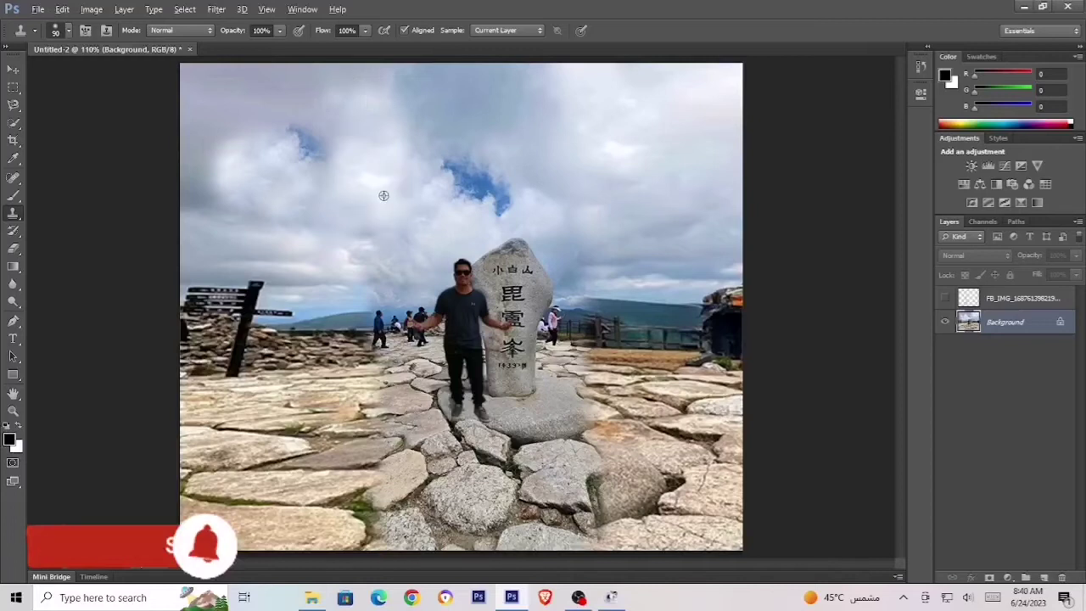
# - Continue cloning clouds and blue sky over the remaining grey area in the upper-left sky, out to the photo's left edge
pyautogui.moveTo(335, 155)
pyautogui.mouseDown()
pyautogui.moveTo(237, 114)
pyautogui.moveTo(319, 97)
pyautogui.mouseUp()
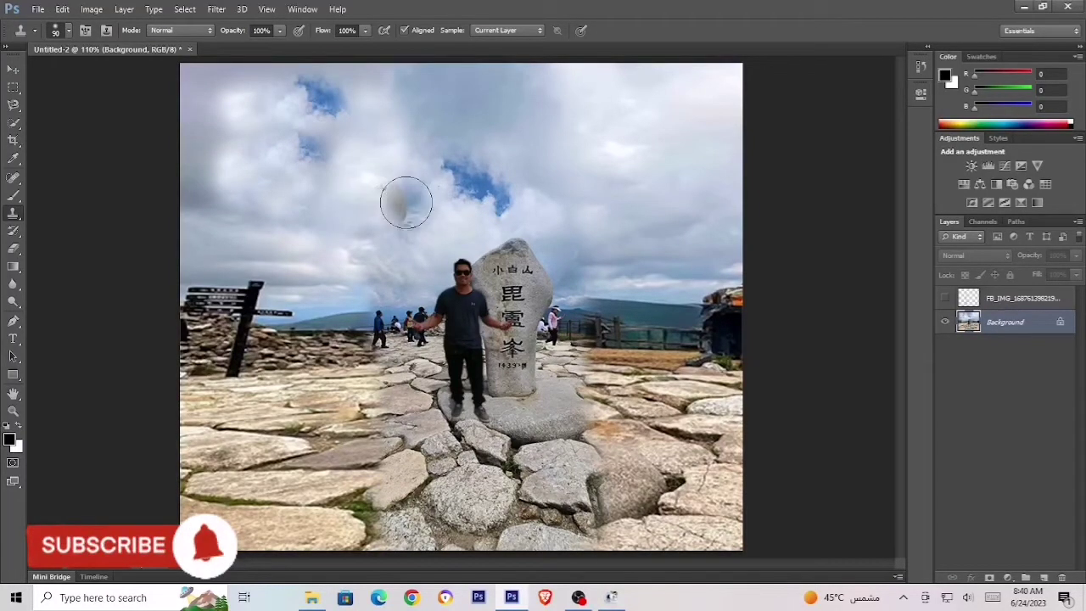
pyautogui.moveTo(244, 205)
pyautogui.mouseDown()
pyautogui.moveTo(223, 204)
pyautogui.moveTo(220, 179)
pyautogui.moveTo(231, 211)
pyautogui.mouseUp()
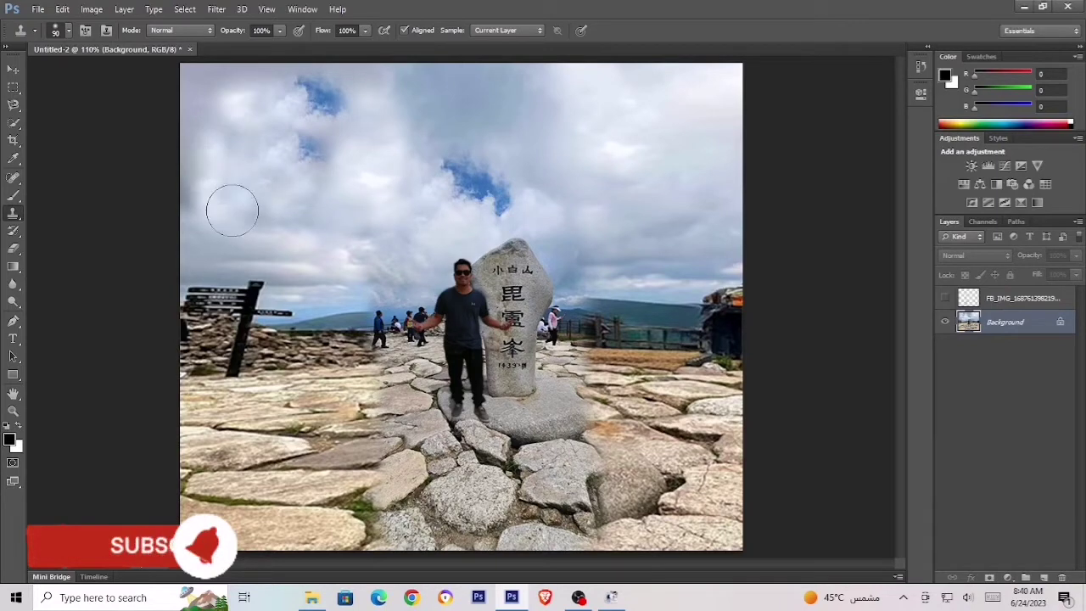
pyautogui.moveTo(215, 143)
pyautogui.mouseDown()
pyautogui.moveTo(223, 93)
pyautogui.moveTo(260, 98)
pyautogui.mouseUp()
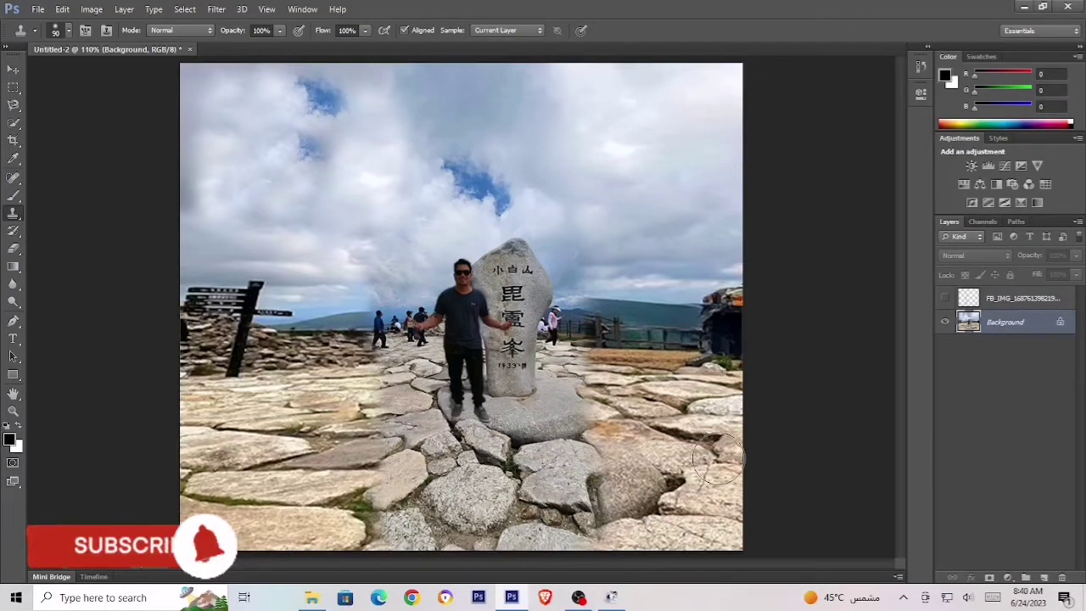
pyautogui.click(16, 75)
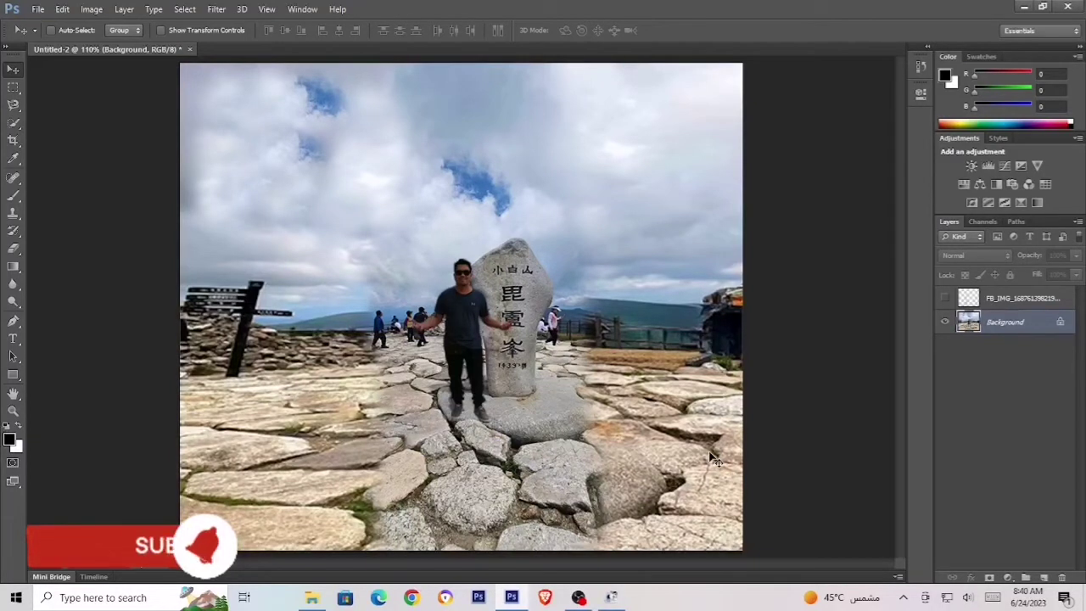
pyautogui.click(17, 340)
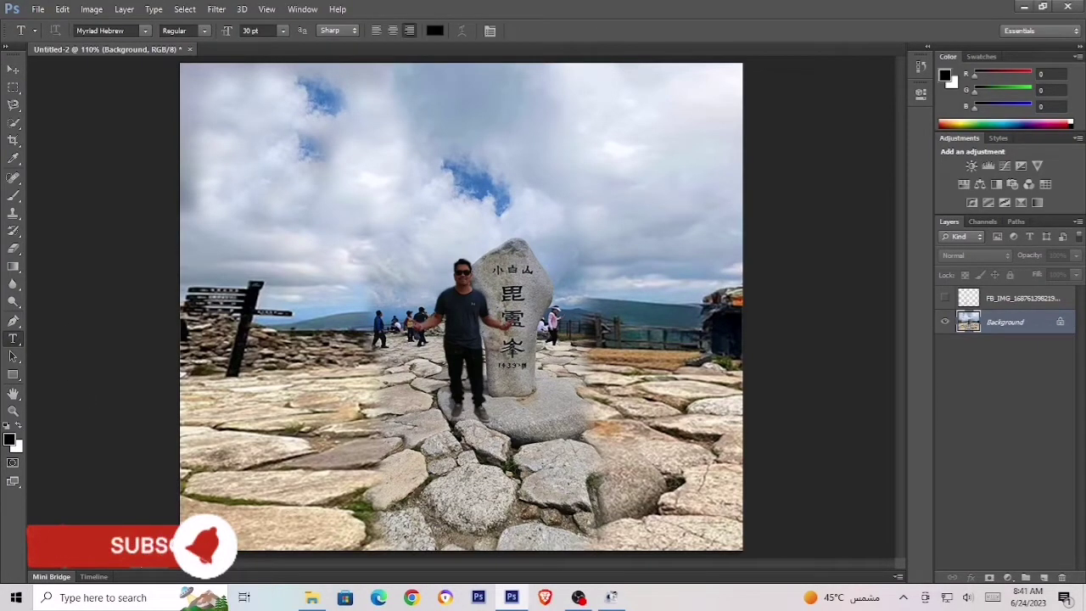
pyautogui.click(579, 598)
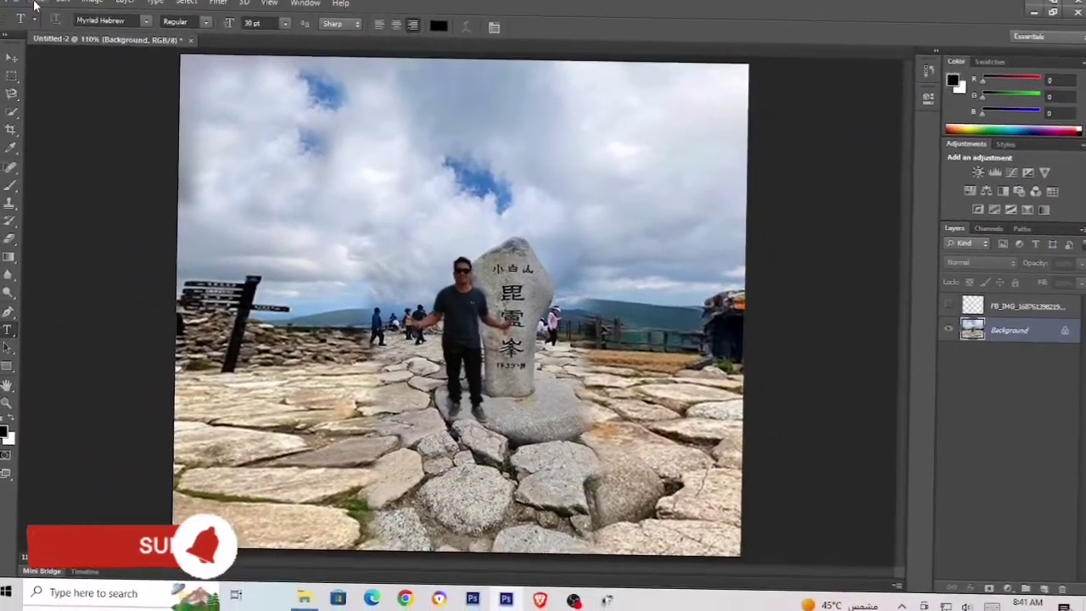
# - Try to save a JPEG copy of the composite to the Desktop as Untitled-2.jpgkorea at quality 8 (High)
pyautogui.click(38, 8)
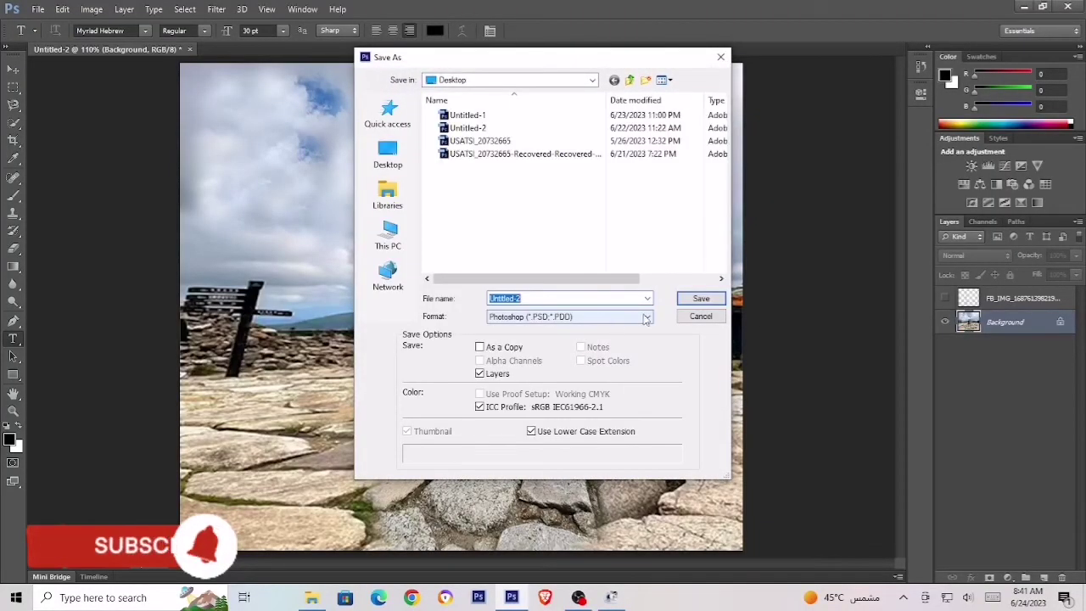
pyautogui.click(647, 316)
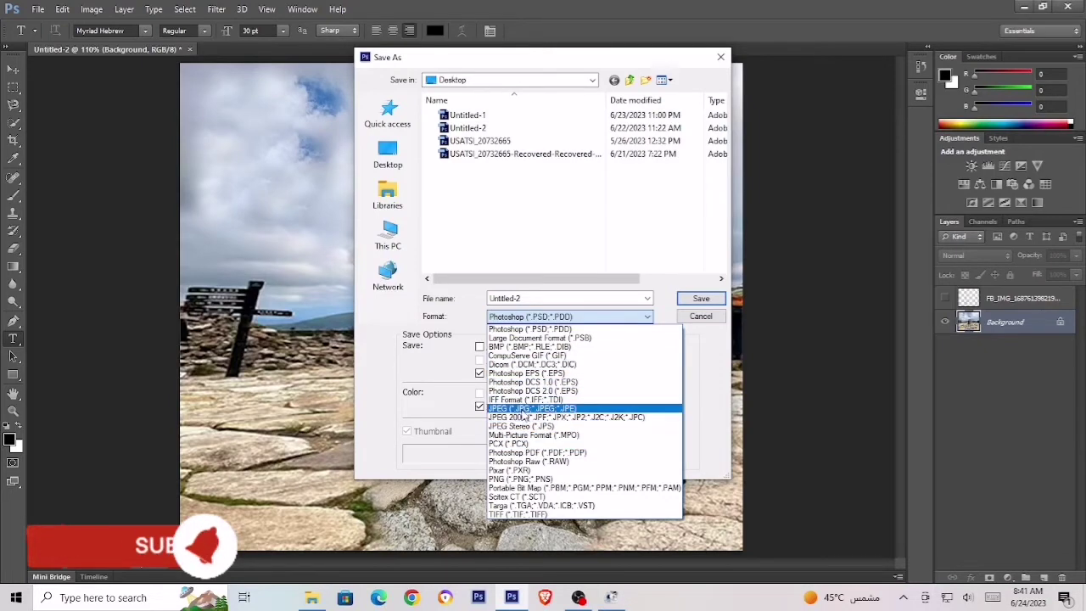
pyautogui.click(525, 409)
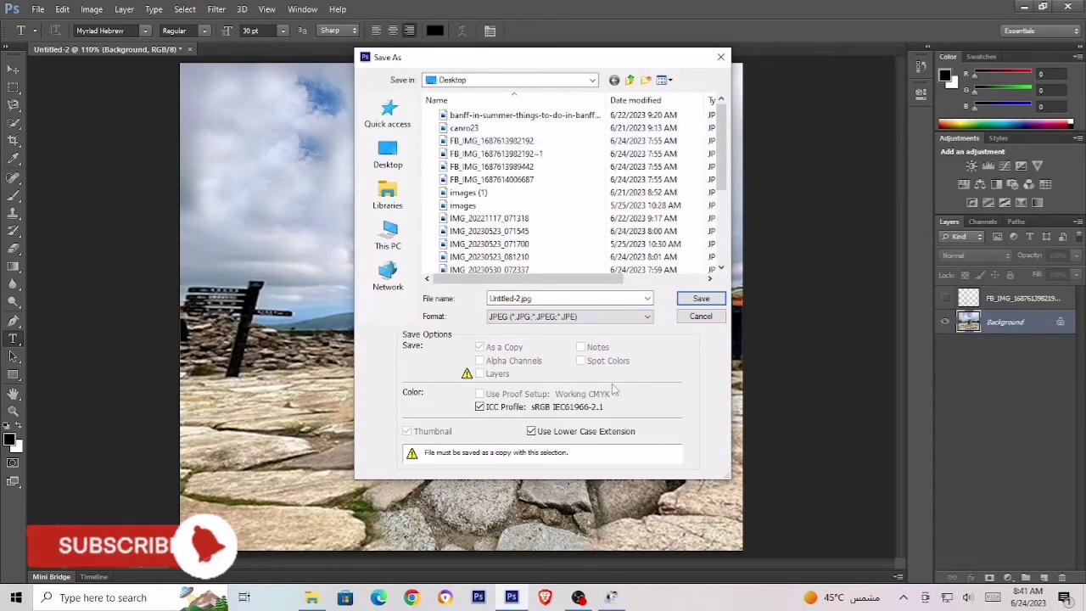
pyautogui.doubleClick(552, 297)
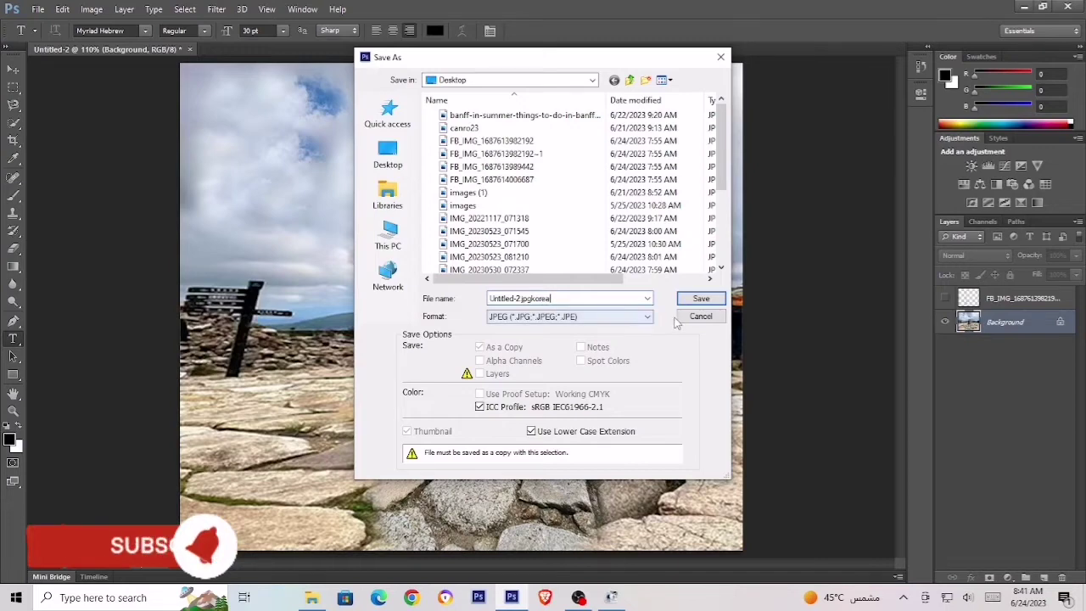
pyautogui.click(696, 300)
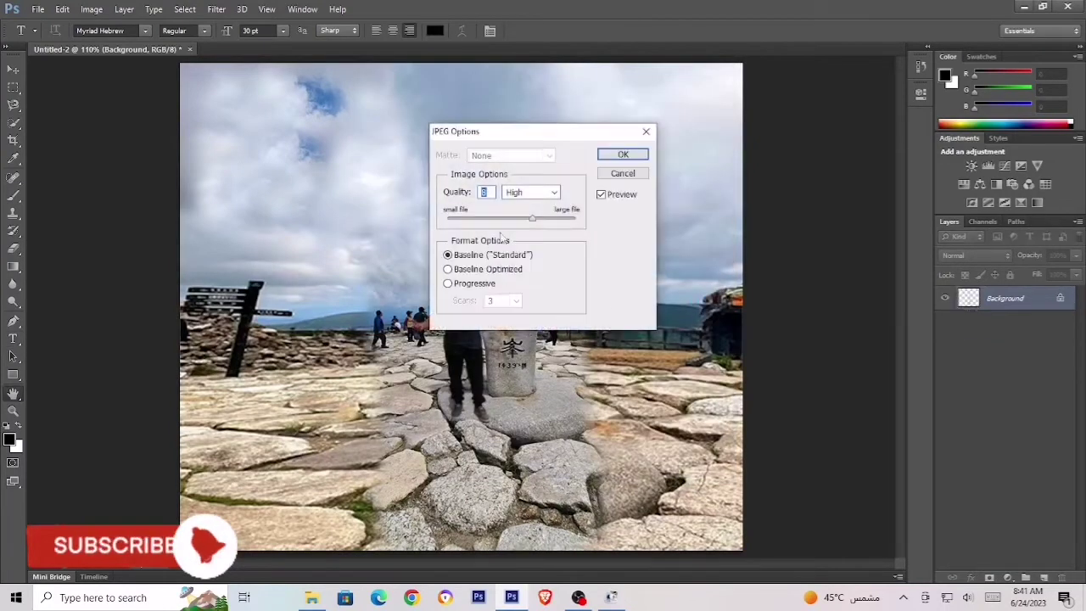
pyautogui.click(625, 158)
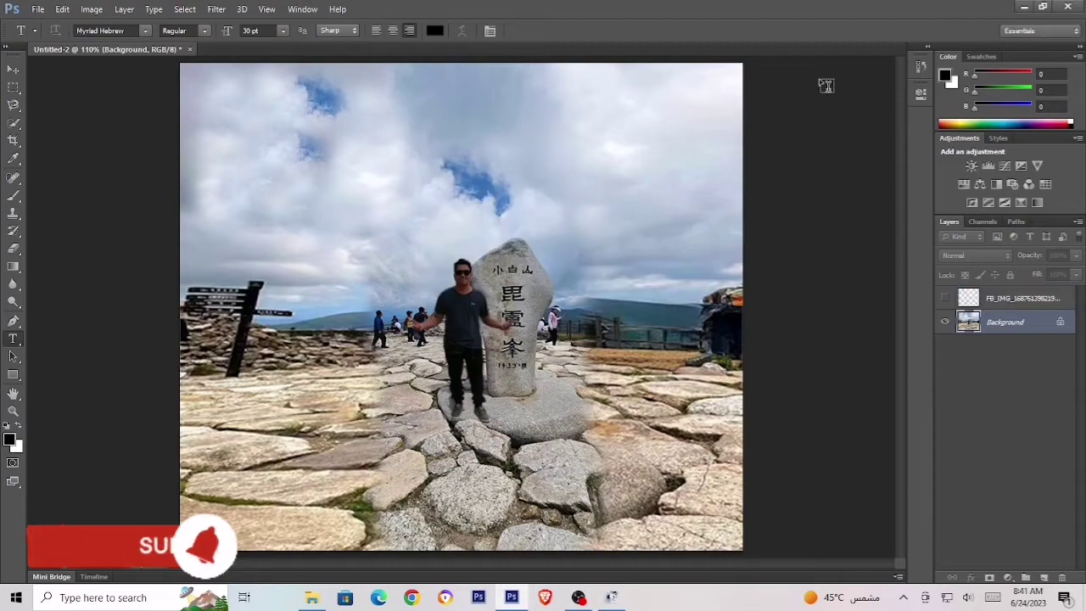
# - Switch to the Windows desktop, refresh it, and check the icon and name of the newly saved file
pyautogui.click(1024, 7)
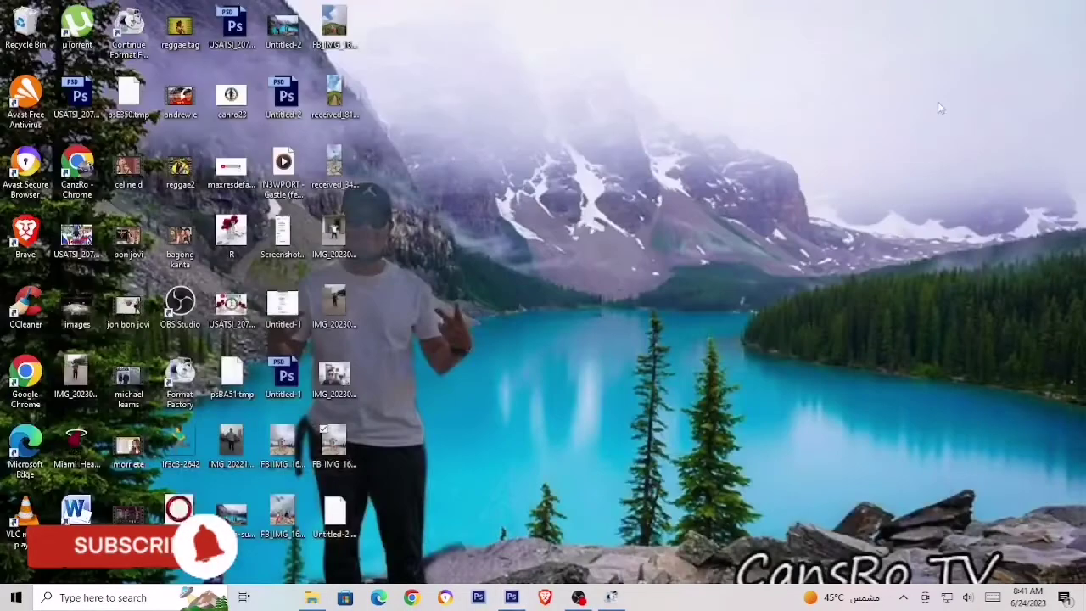
pyautogui.rightClick(781, 150)
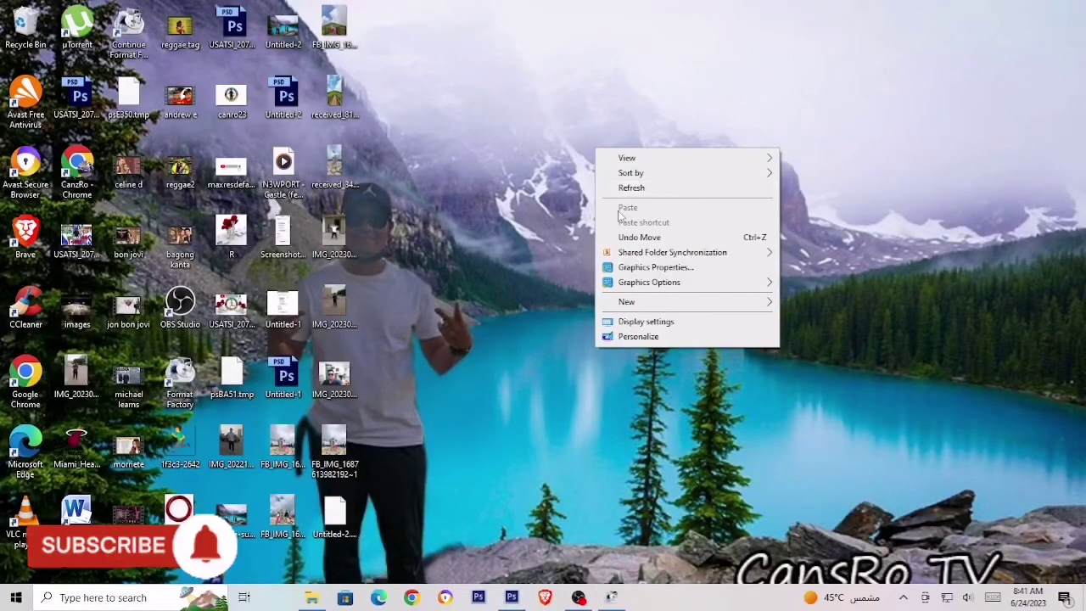
pyautogui.click(692, 189)
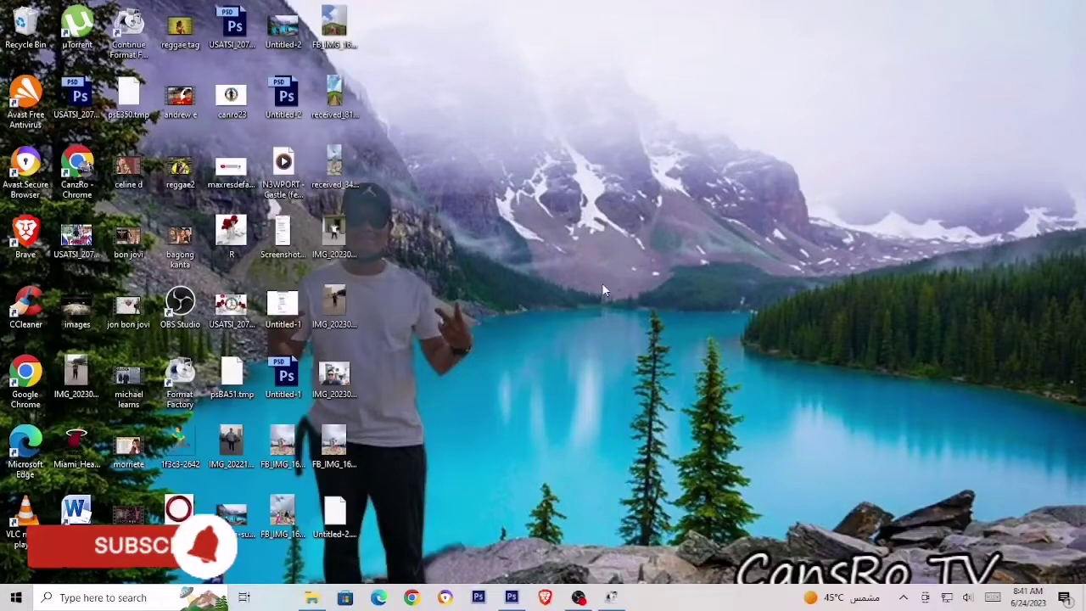
pyautogui.rightClick(602, 289)
pyautogui.click(460, 324)
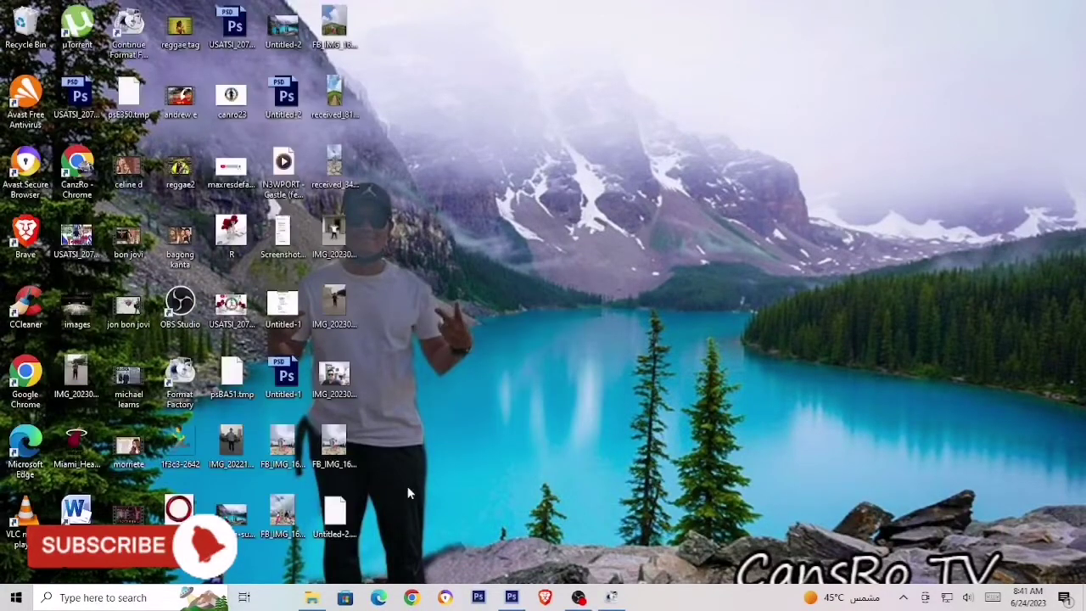
pyautogui.click(337, 518)
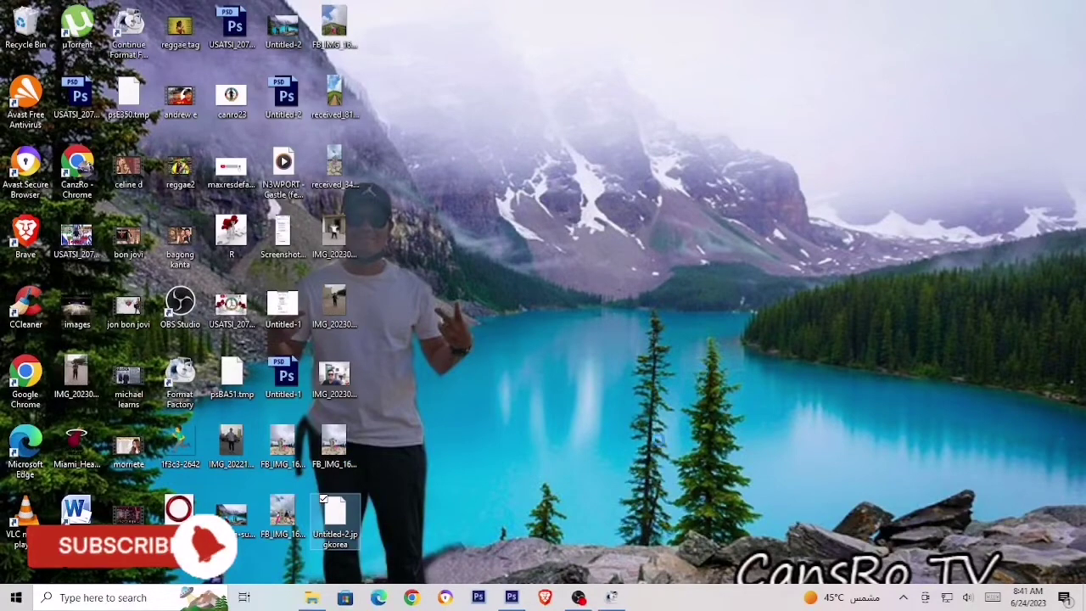
# - Return to Photoshop and save the composite to the Desktop as a JPEG named Untitled-2korean.jpg at quality 8 (High)
pyautogui.click(509, 599)
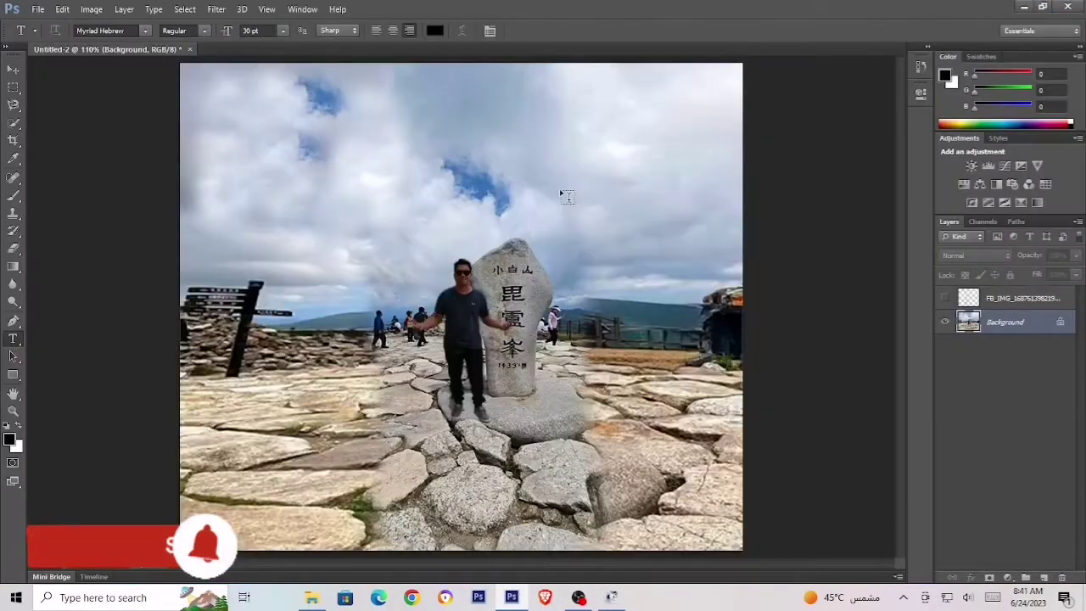
pyautogui.click(42, 9)
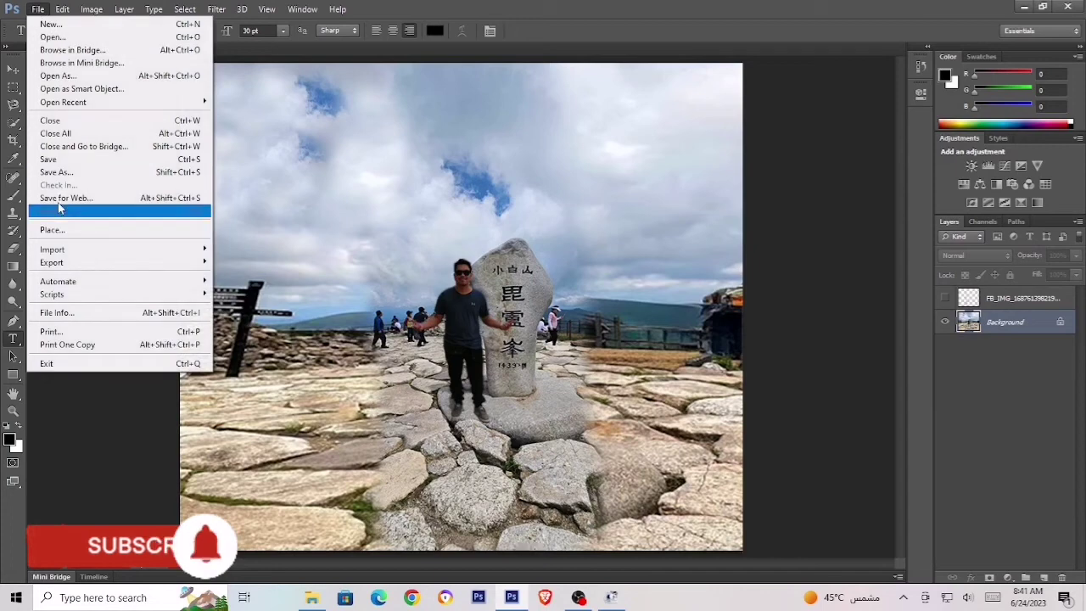
pyautogui.click(72, 173)
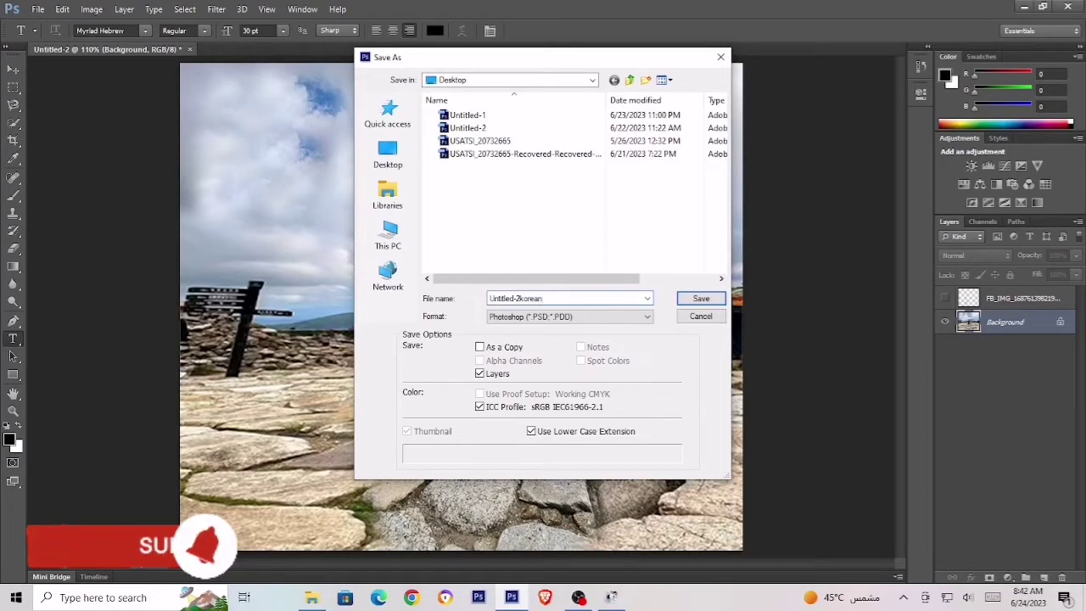
pyautogui.click(615, 319)
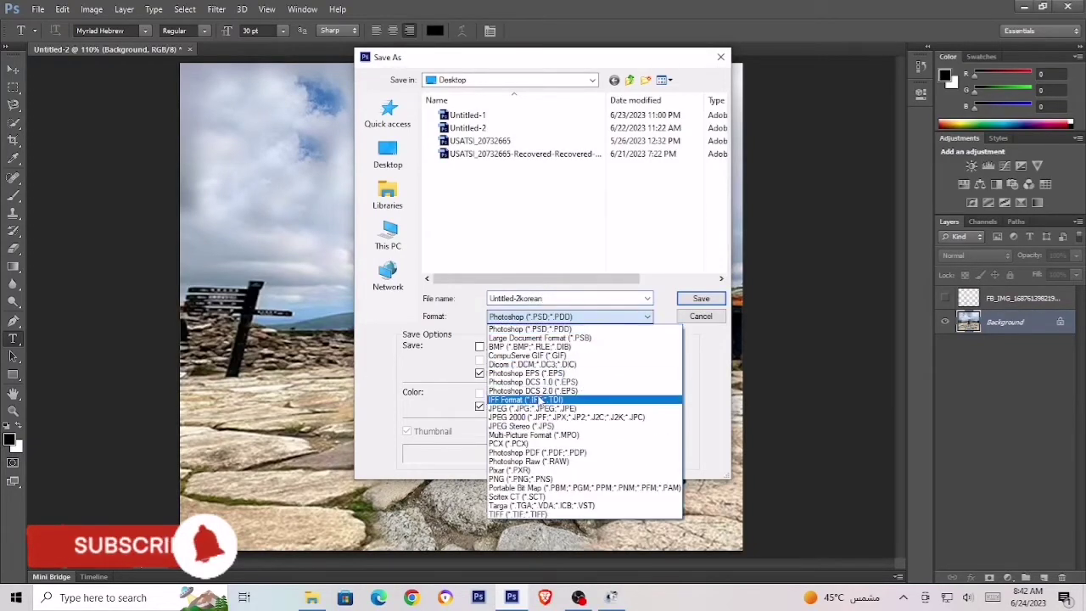
pyautogui.click(530, 409)
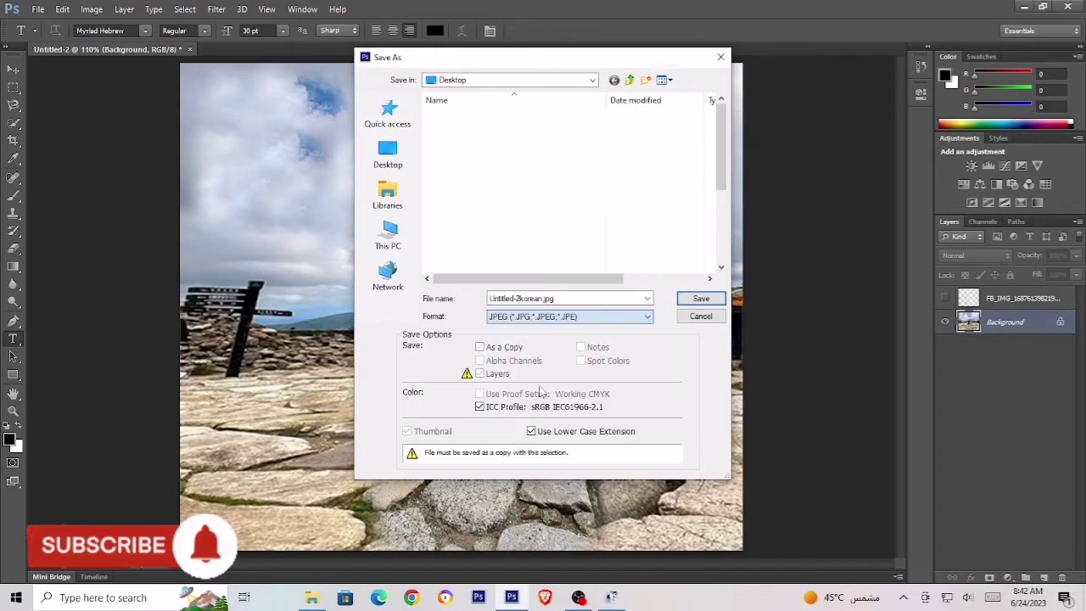
pyautogui.click(700, 303)
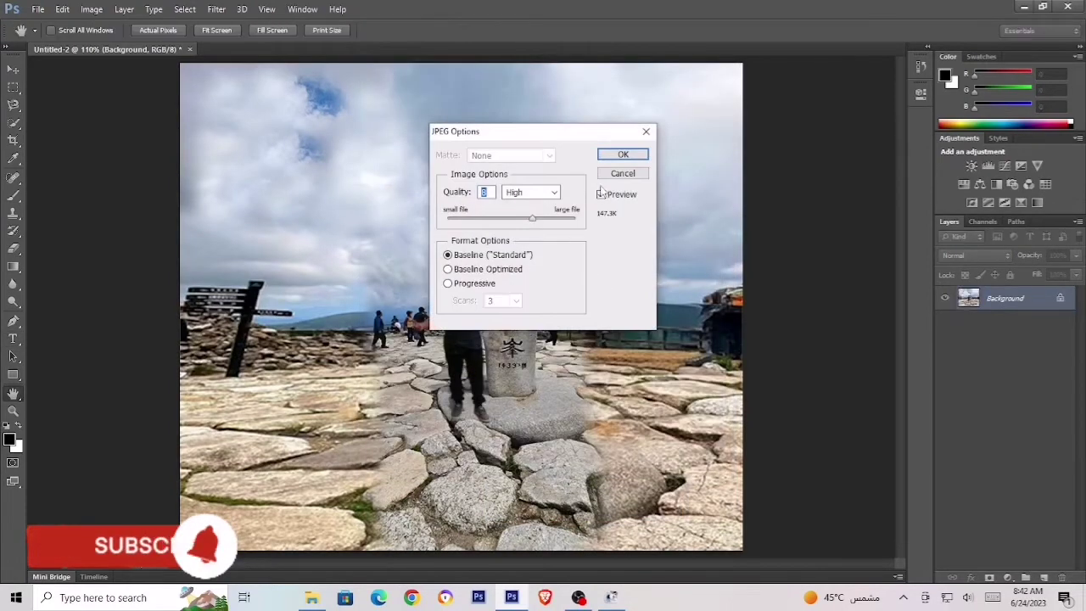
pyautogui.click(621, 155)
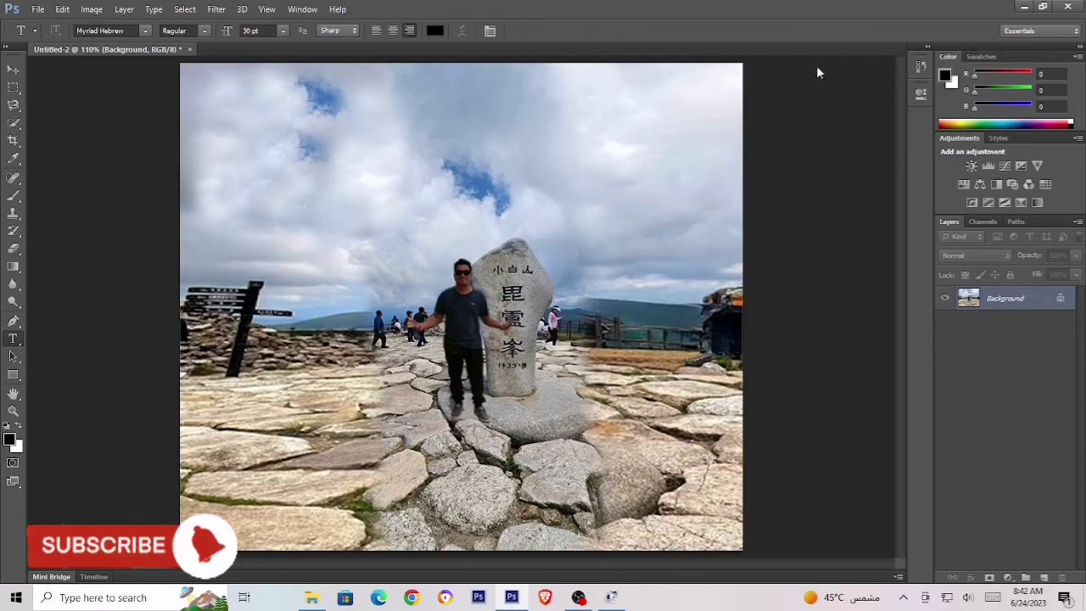
# - Switch to the Windows desktop, refresh it, and open the Untitled-2korean image in the photo viewer
pyautogui.click(1024, 7)
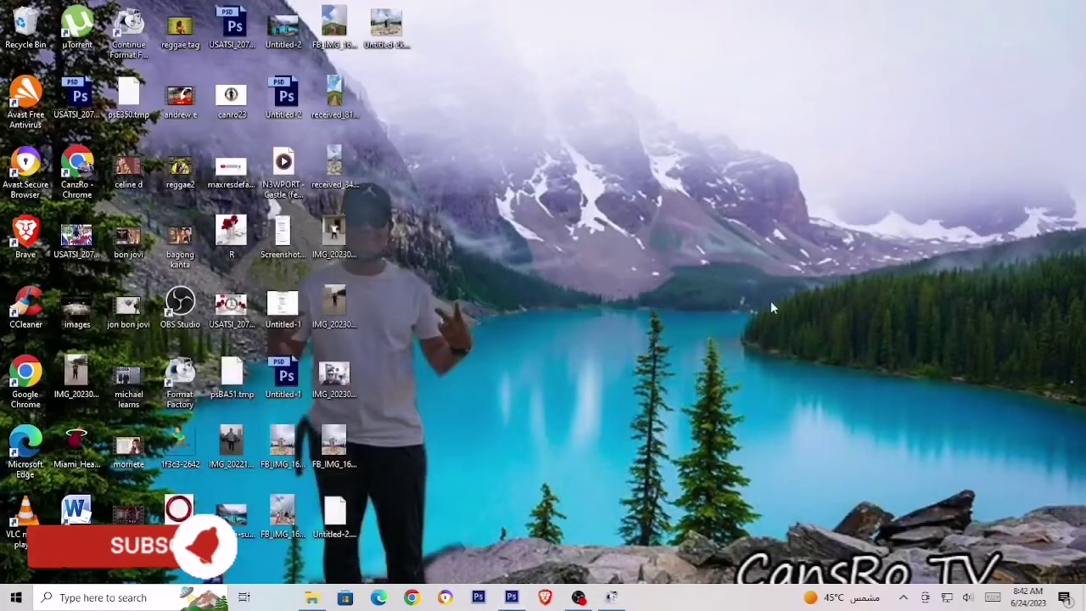
pyautogui.rightClick(671, 216)
pyautogui.click(555, 250)
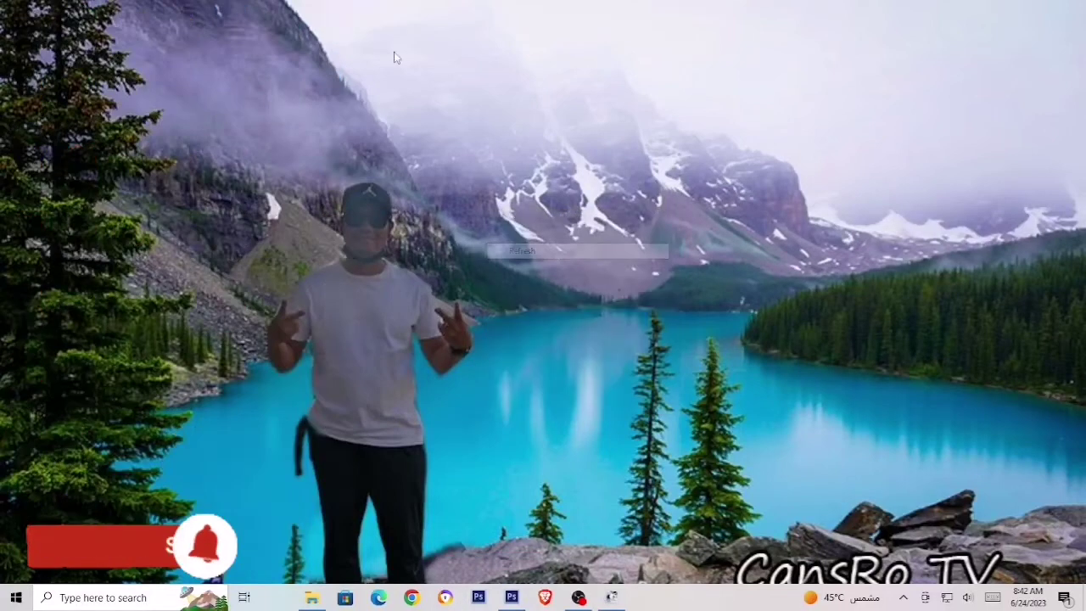
pyautogui.click(387, 32)
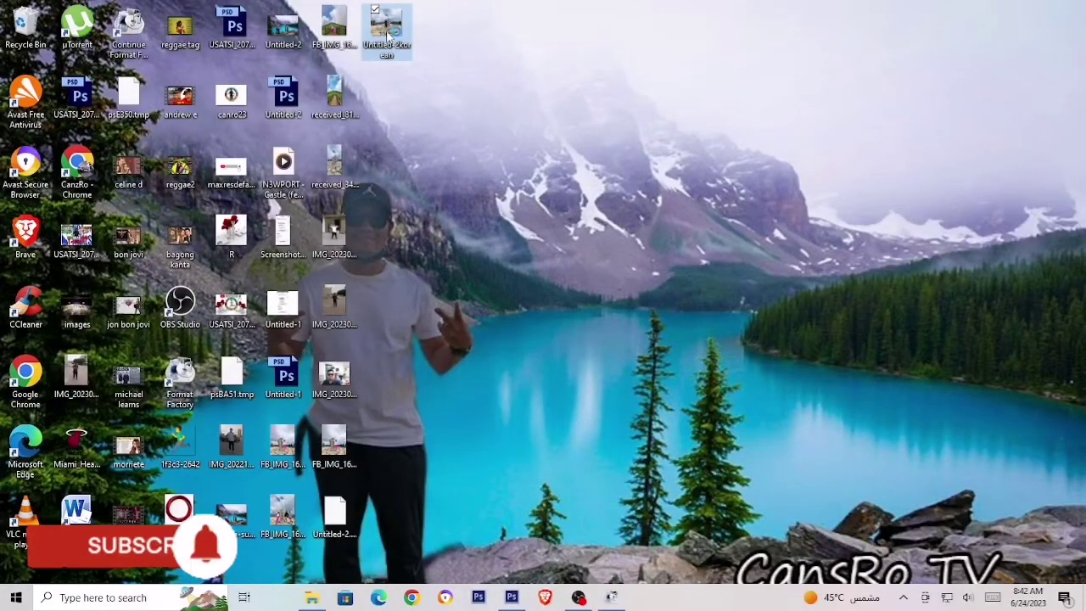
pyautogui.doubleClick(387, 32)
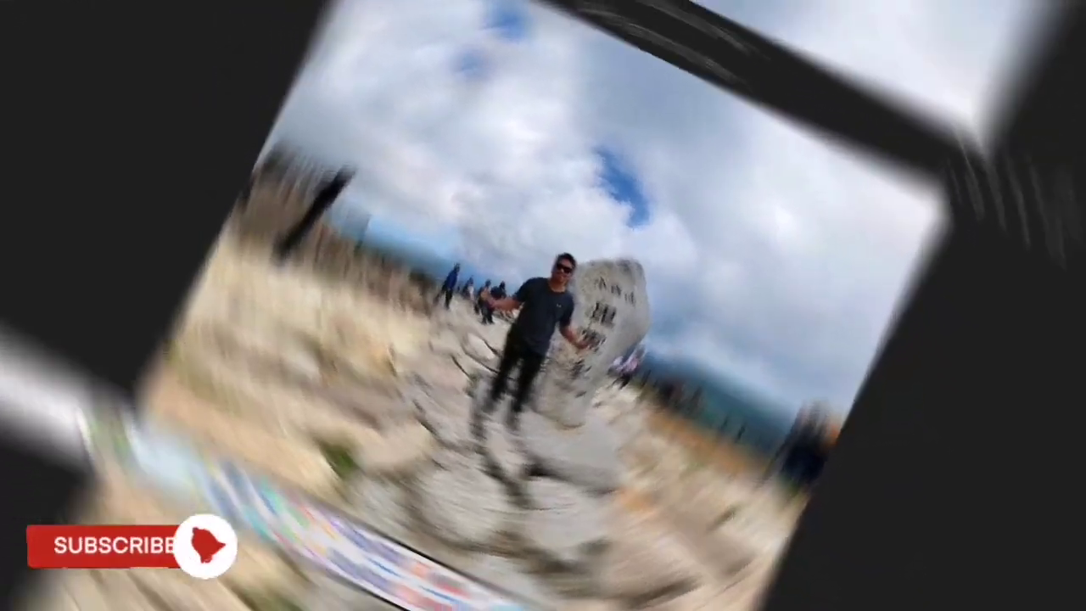
# - Inspect the exported composite up close and as a whole, checking the man, the monument and the blended side seams
pyautogui.scroll(3, 753, 460)
pyautogui.scroll(-3, 754, 461)
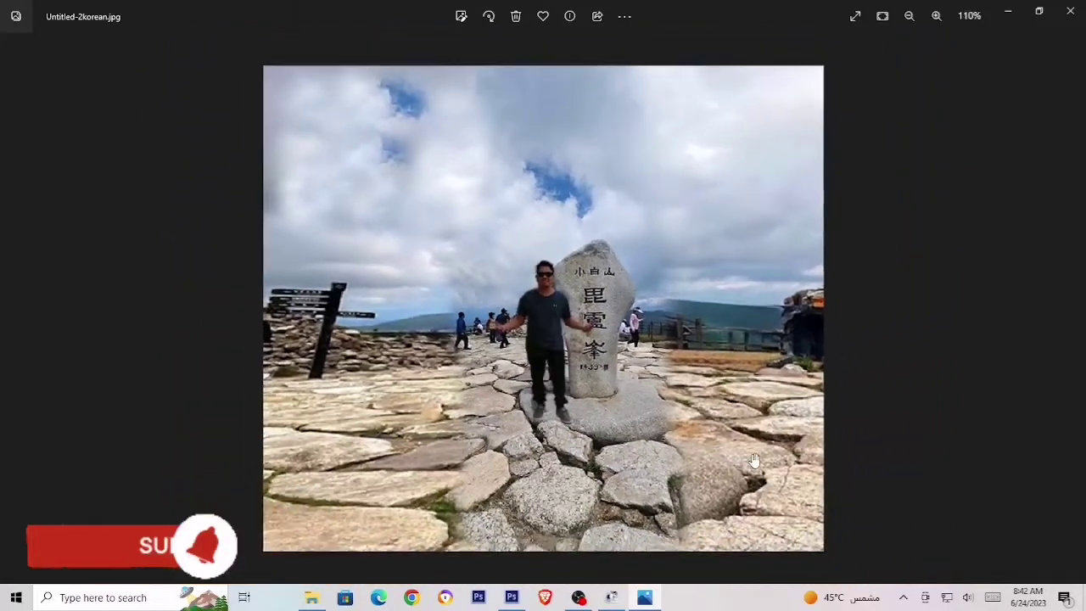
pyautogui.scroll(3, 755, 461)
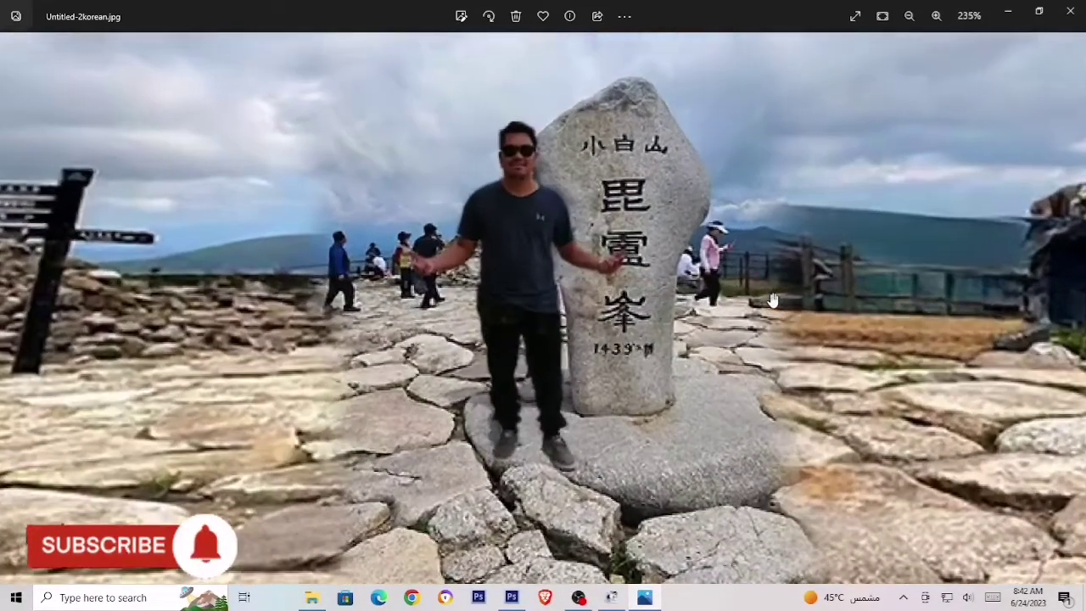
pyautogui.scroll(-3, 772, 300)
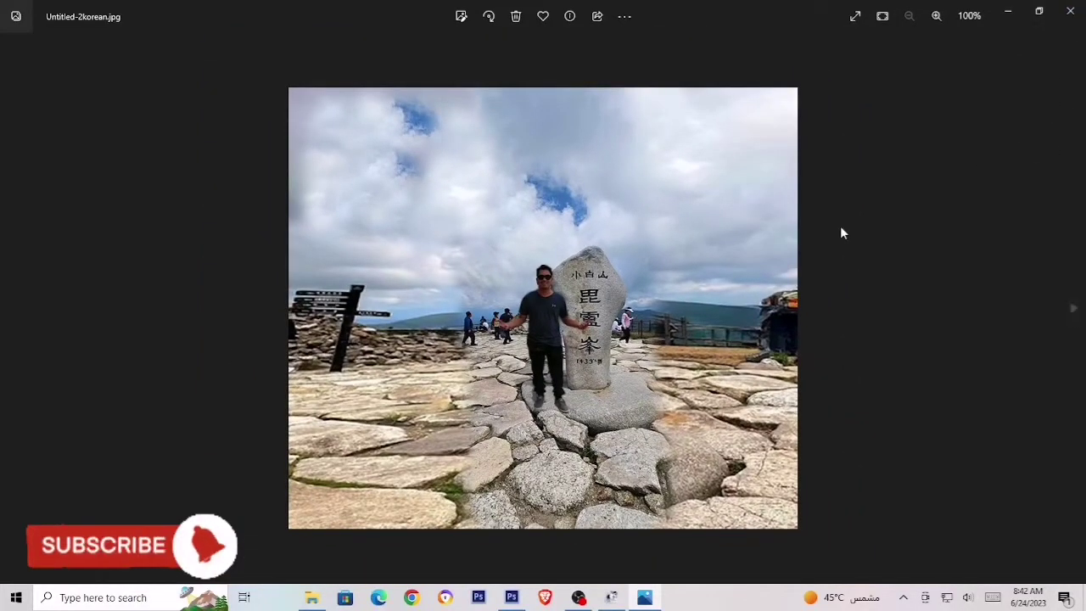
pyautogui.scroll(3, 843, 233)
pyautogui.scroll(-3, 651, 331)
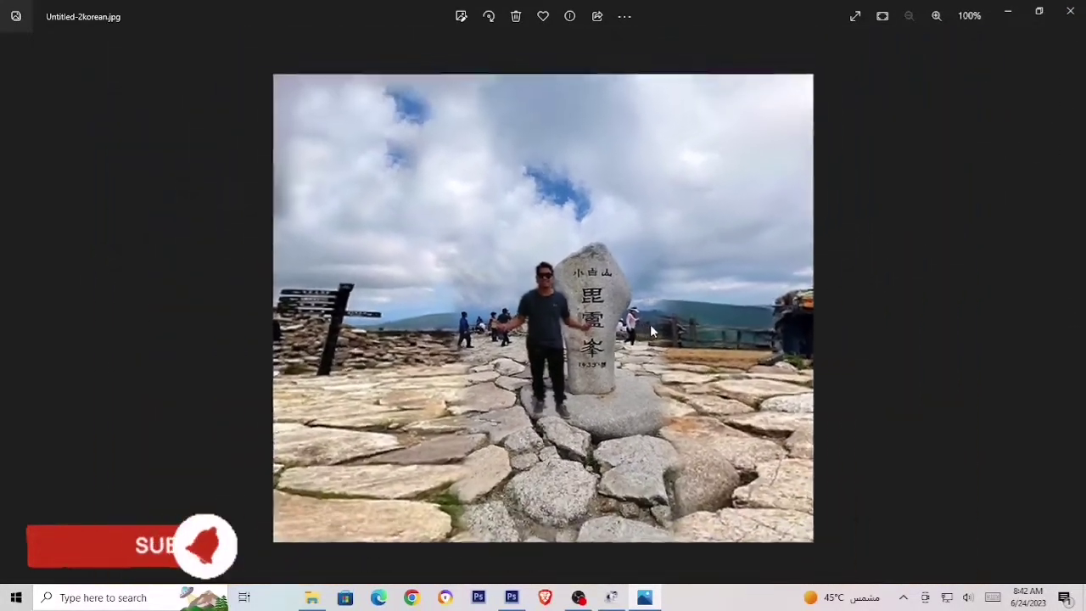